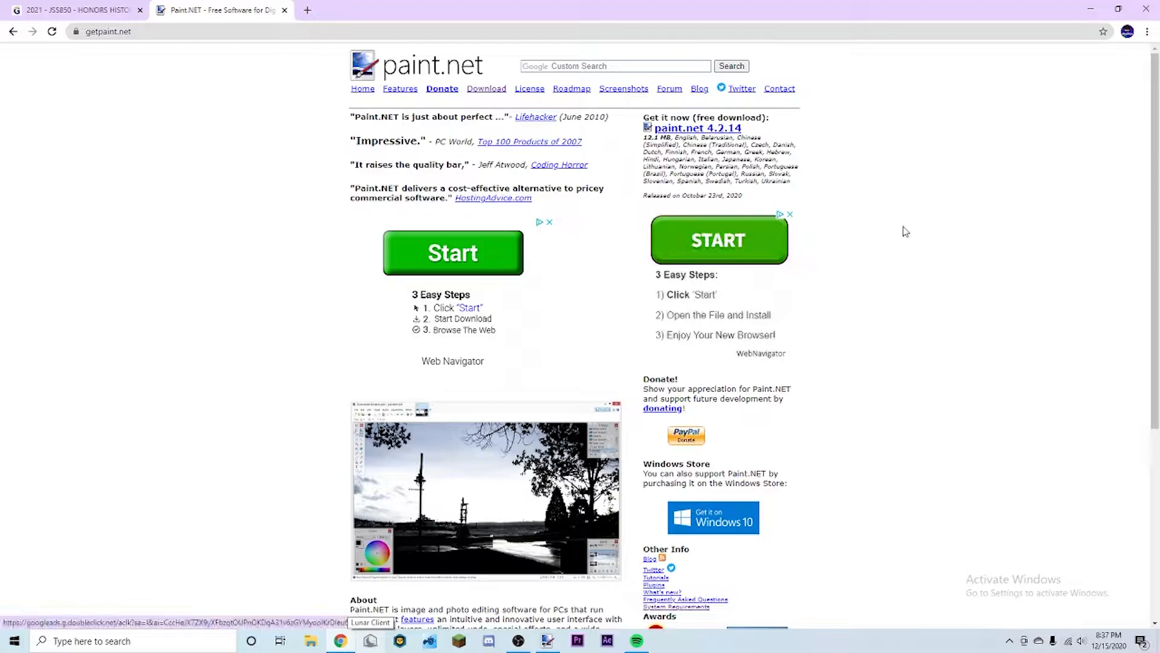
{"action": "left_click", "coordinate": [157, 33]}
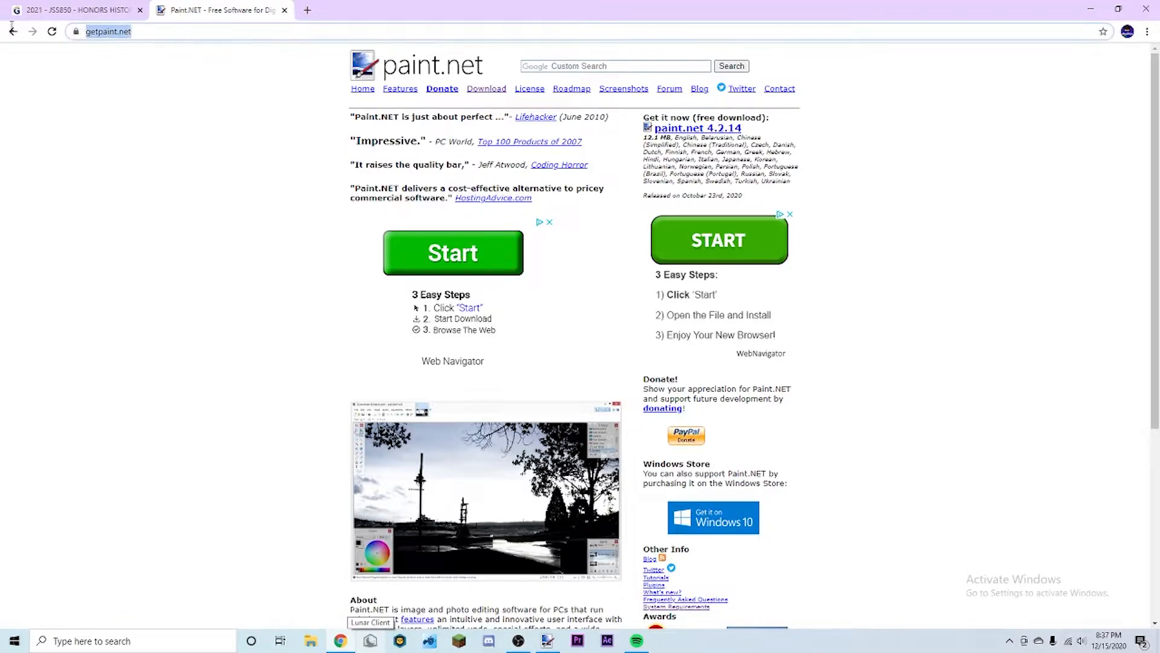
{"action": "left_click", "coordinate": [95, 79]}
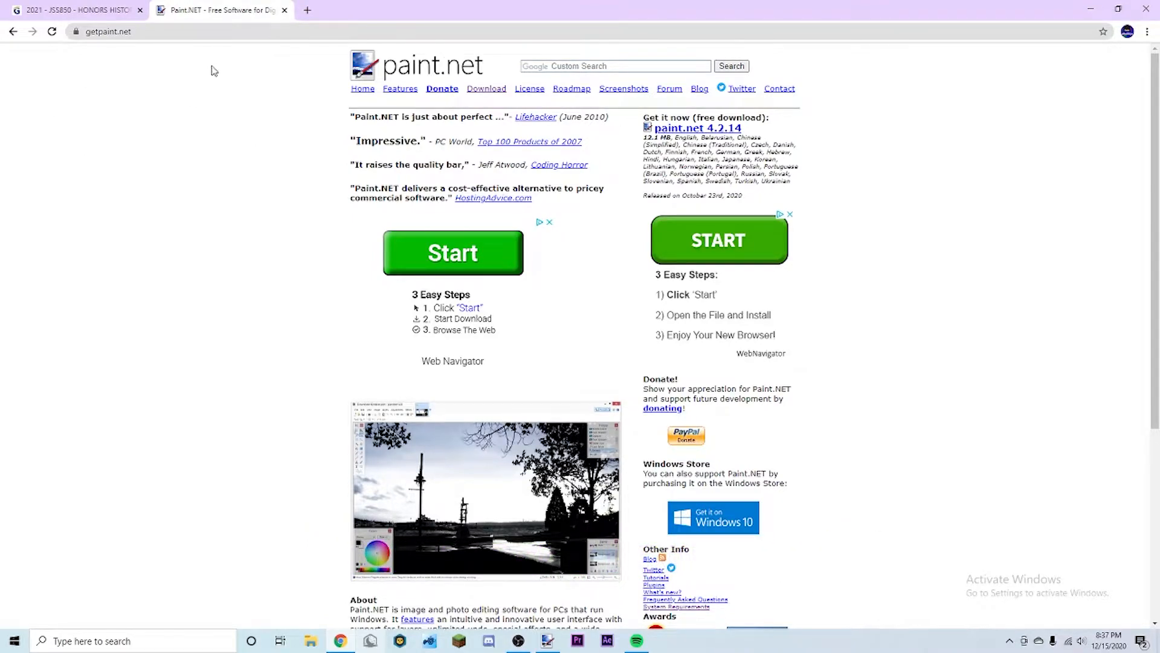
{"action": "key", "text": "ctrl+a"}
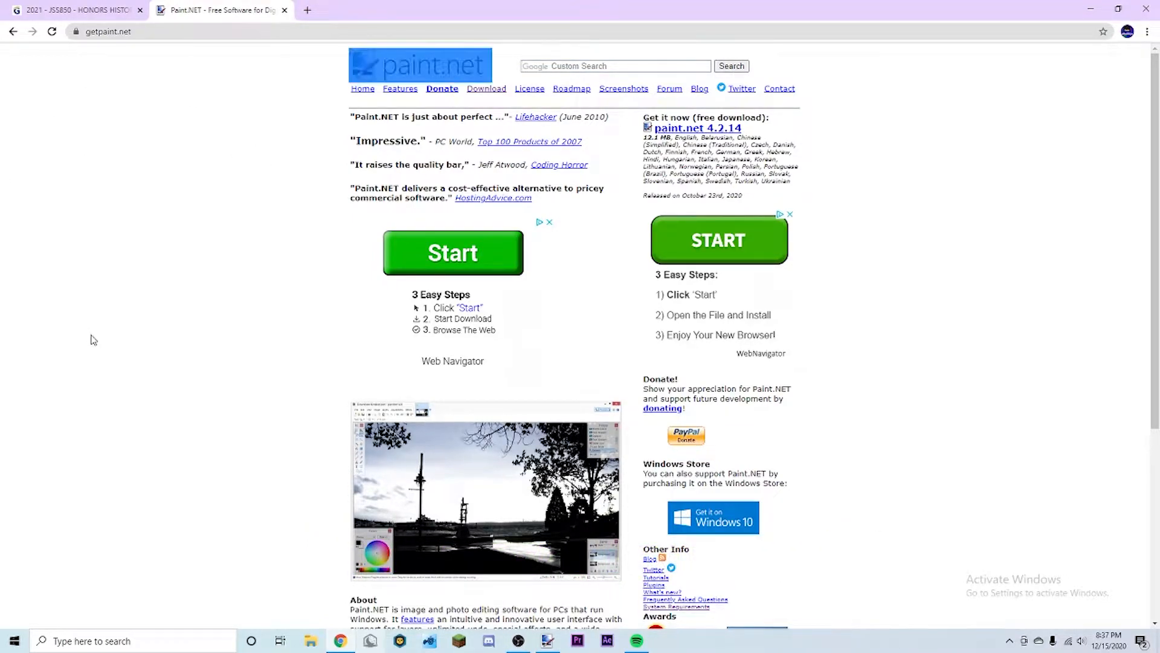
{"action": "left_click", "coordinate": [933, 153]}
{"action": "scroll", "coordinate": [810, 200], "scroll_direction": "down", "scroll_amount": 4}
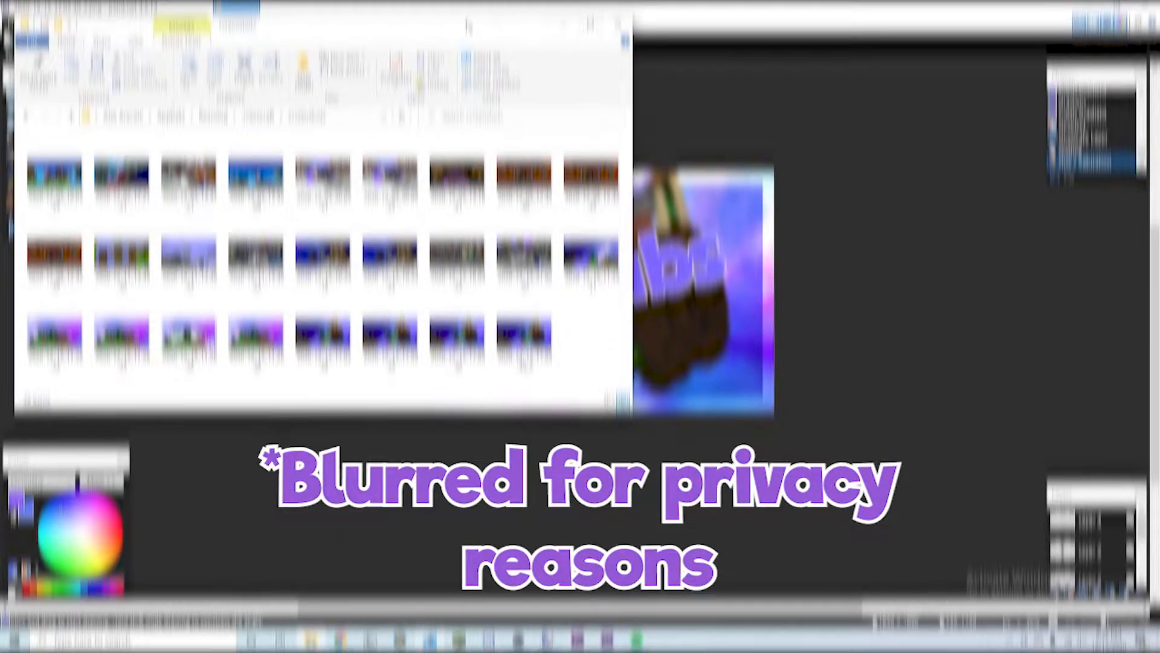
Step: Preview two of the Minecraft screenshots in the folder to compare candidates for the thumbnail background
{"action": "left_click_drag", "start_coordinate": [469, 27], "coordinate": [685, 90]}
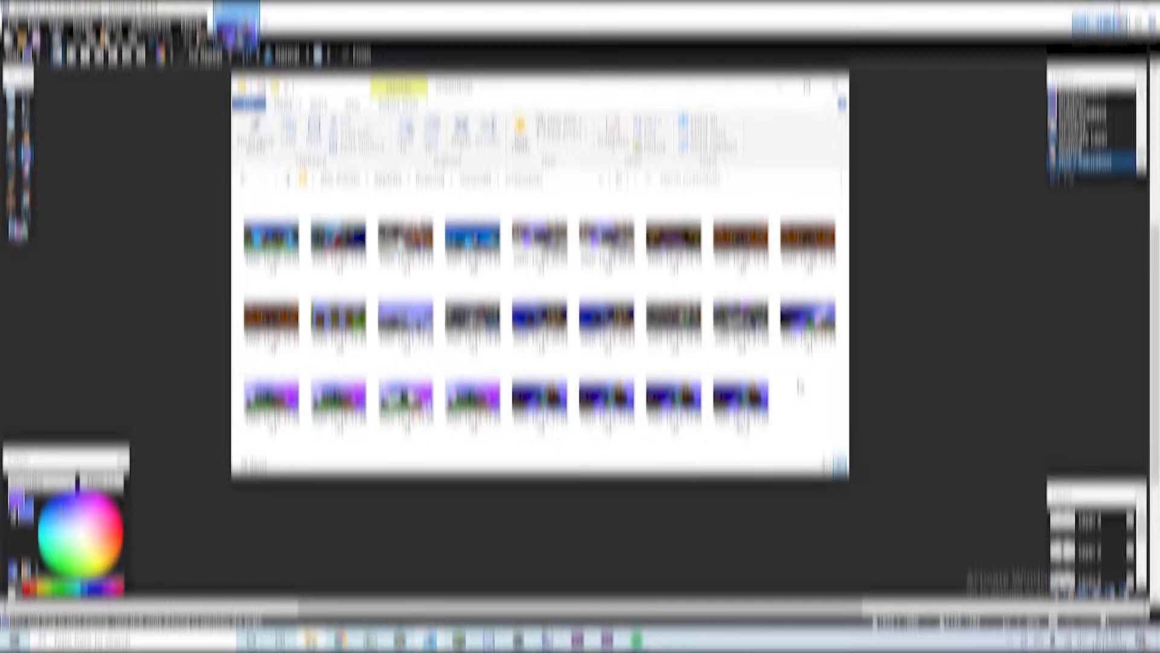
{"action": "double_click", "coordinate": [748, 401]}
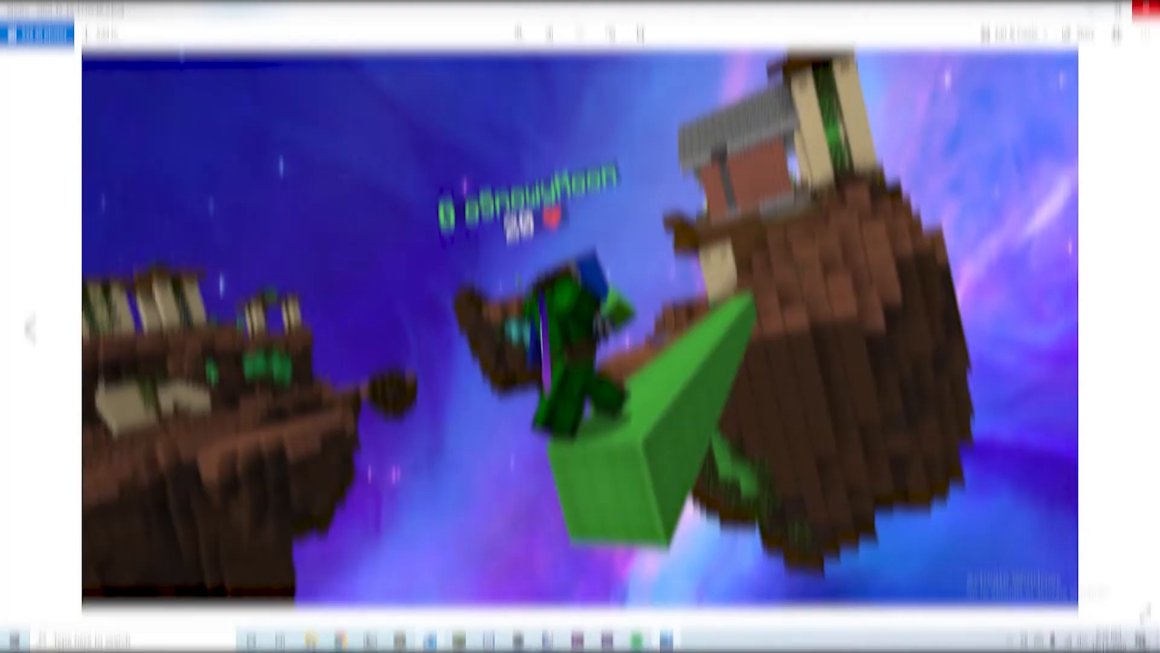
{"action": "left_click", "coordinate": [1147, 7]}
{"action": "double_click", "coordinate": [606, 238]}
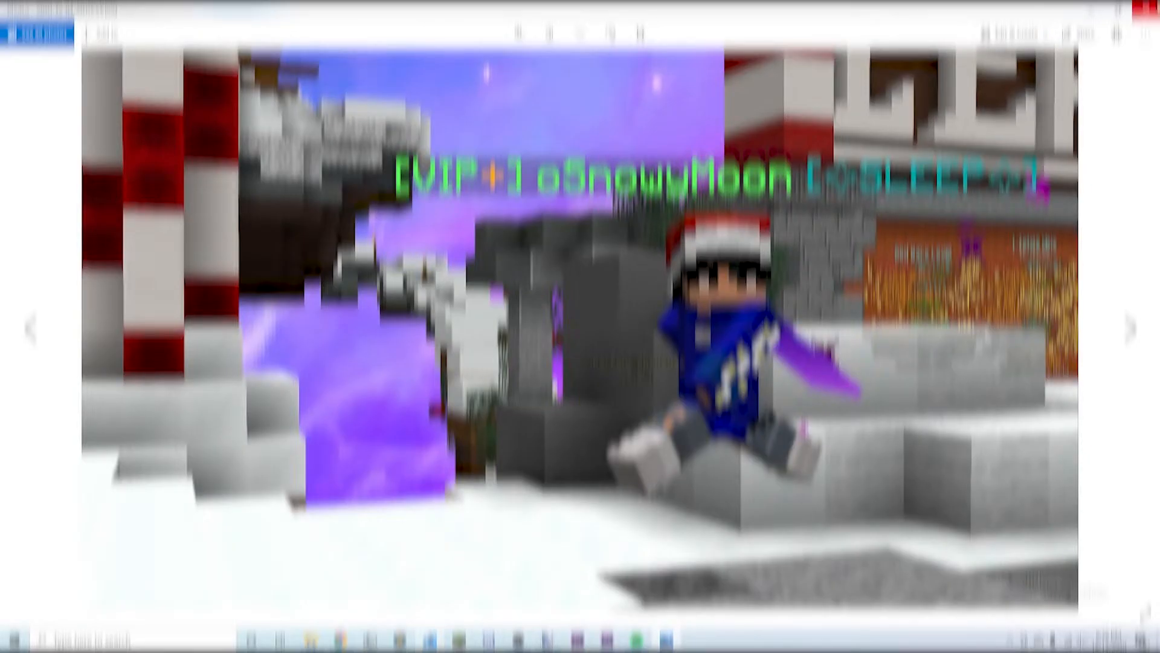
{"action": "left_click", "coordinate": [1147, 7]}
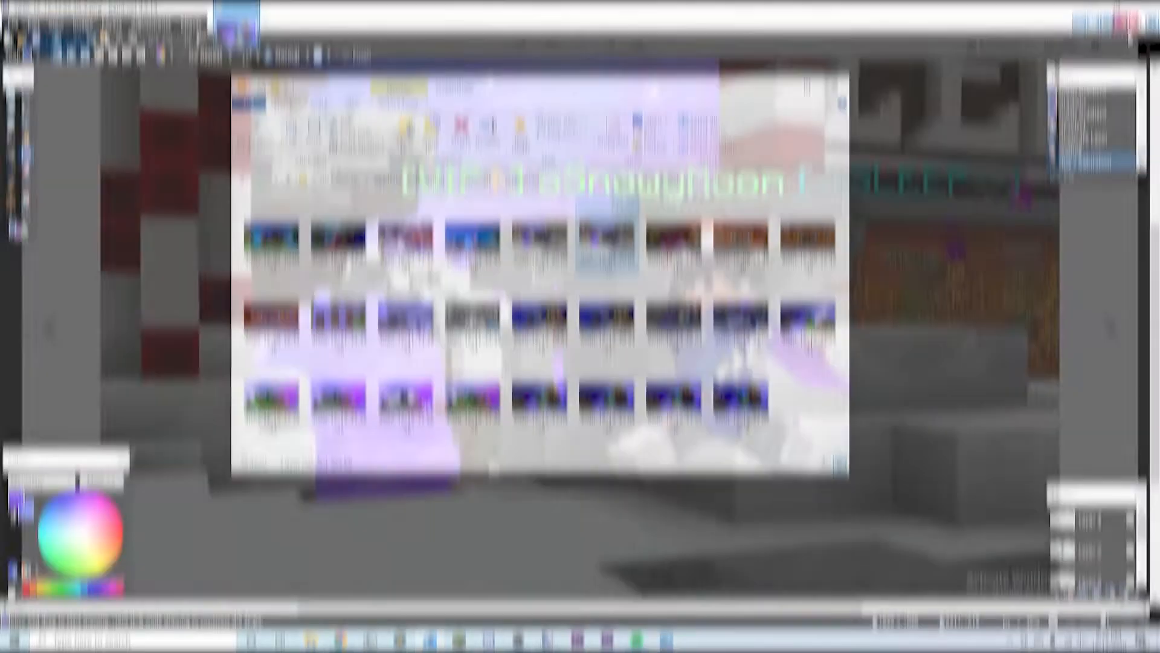
{"action": "left_click", "coordinate": [338, 238]}
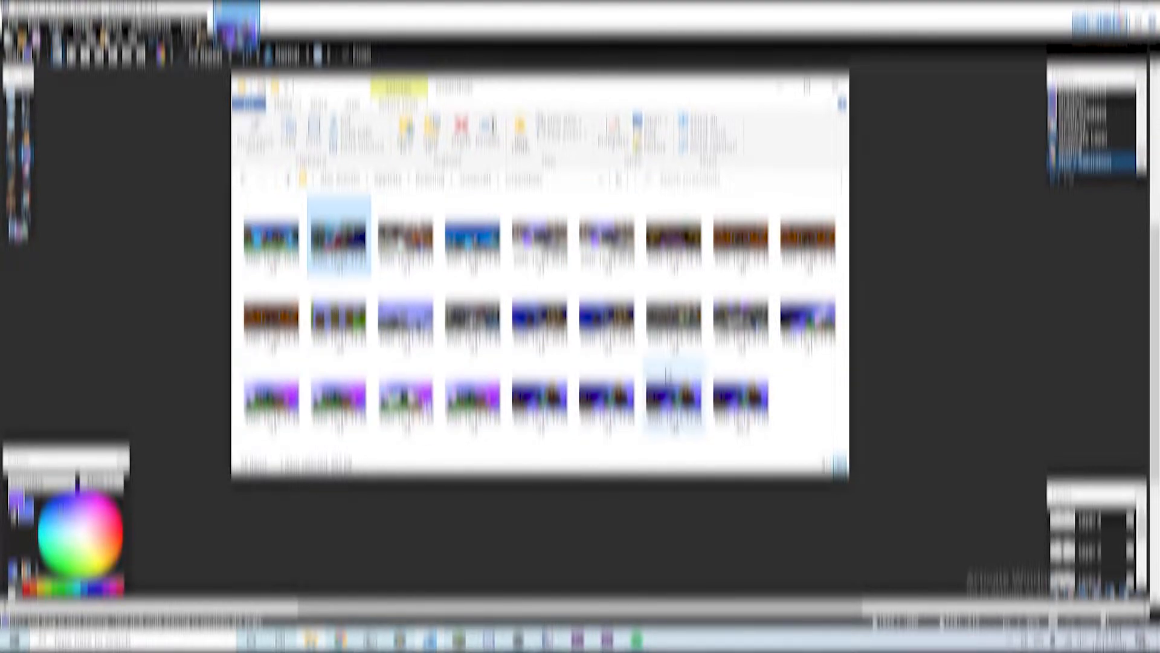
{"action": "left_click", "coordinate": [832, 407]}
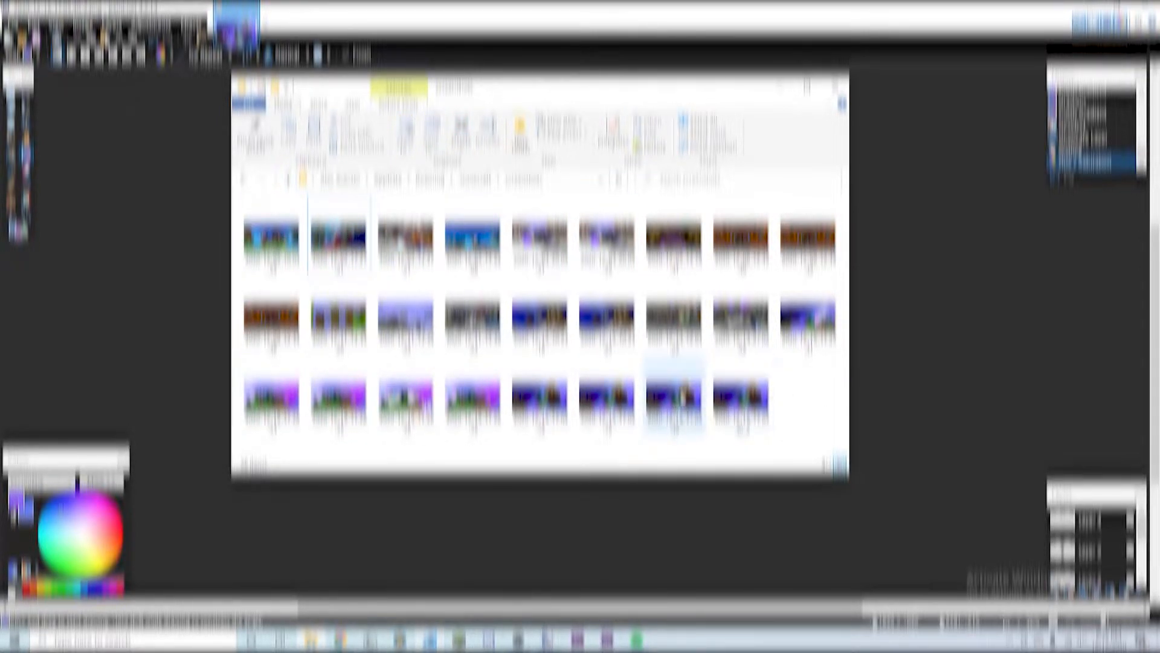
Step: Open the last screenshot in the folder, 2020-12-15_17.05.40_2.png, in paint.net
{"action": "right_click", "coordinate": [758, 399]}
{"action": "mouse_move", "coordinate": [828, 428]}
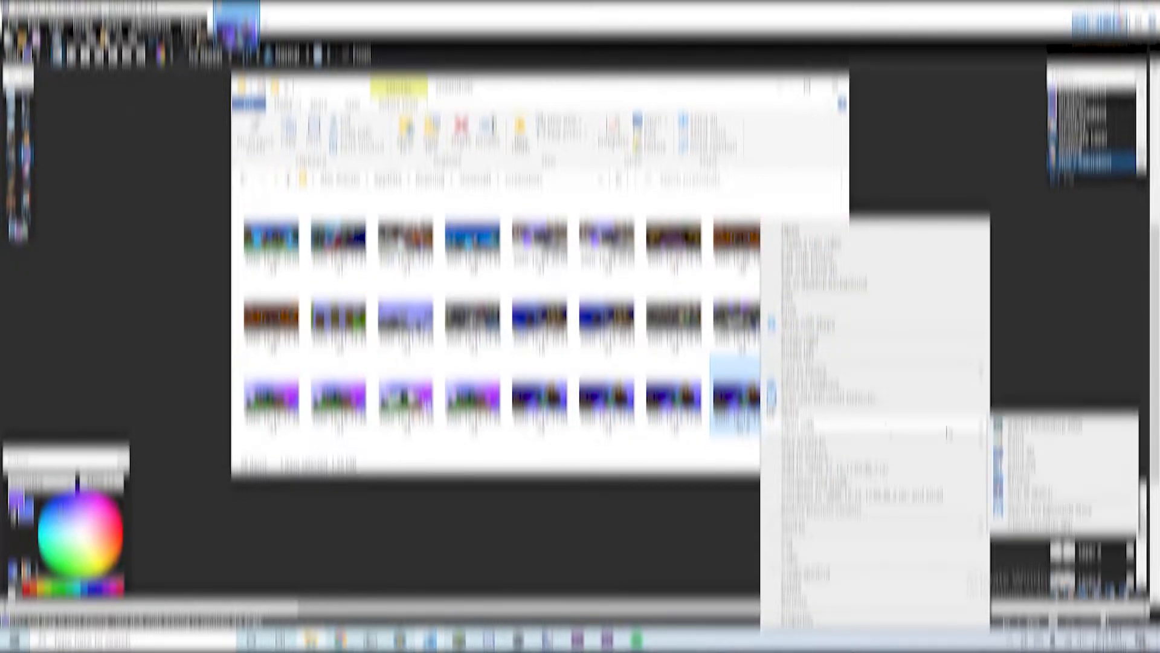
{"action": "left_click", "coordinate": [1028, 467]}
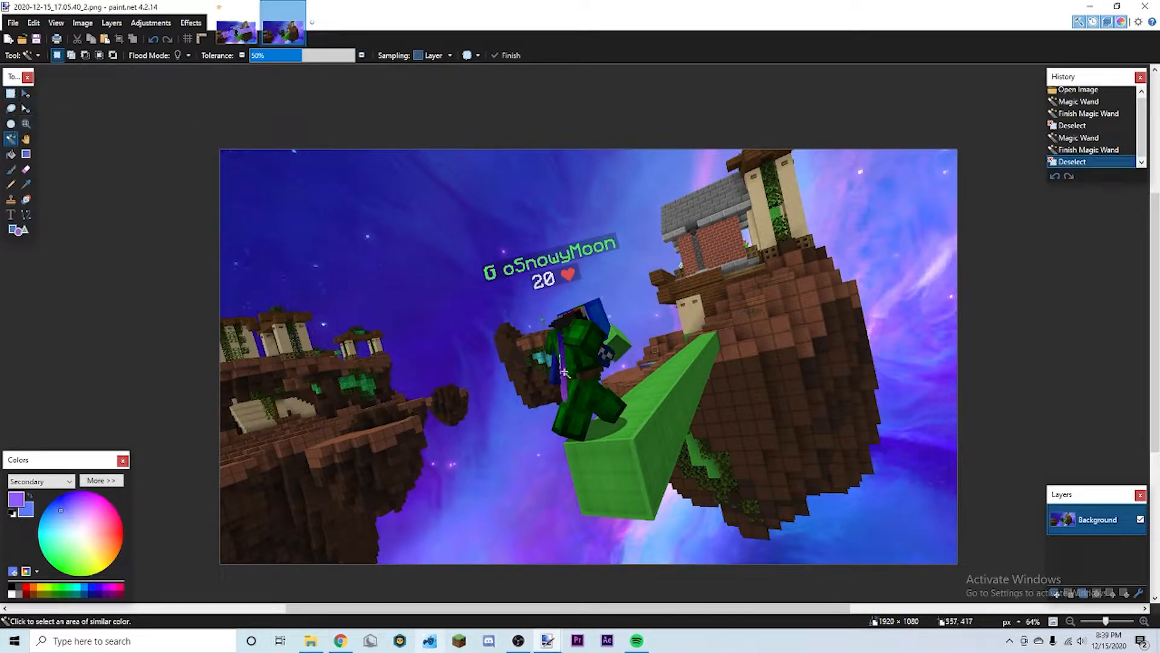
Step: Try selecting the player and green bridge with the Magic Wand at 50% tolerance, clearing the selection after each attempt
{"action": "left_click", "coordinate": [615, 427]}
{"action": "left_click", "coordinate": [133, 39]}
{"action": "left_click", "coordinate": [652, 448]}
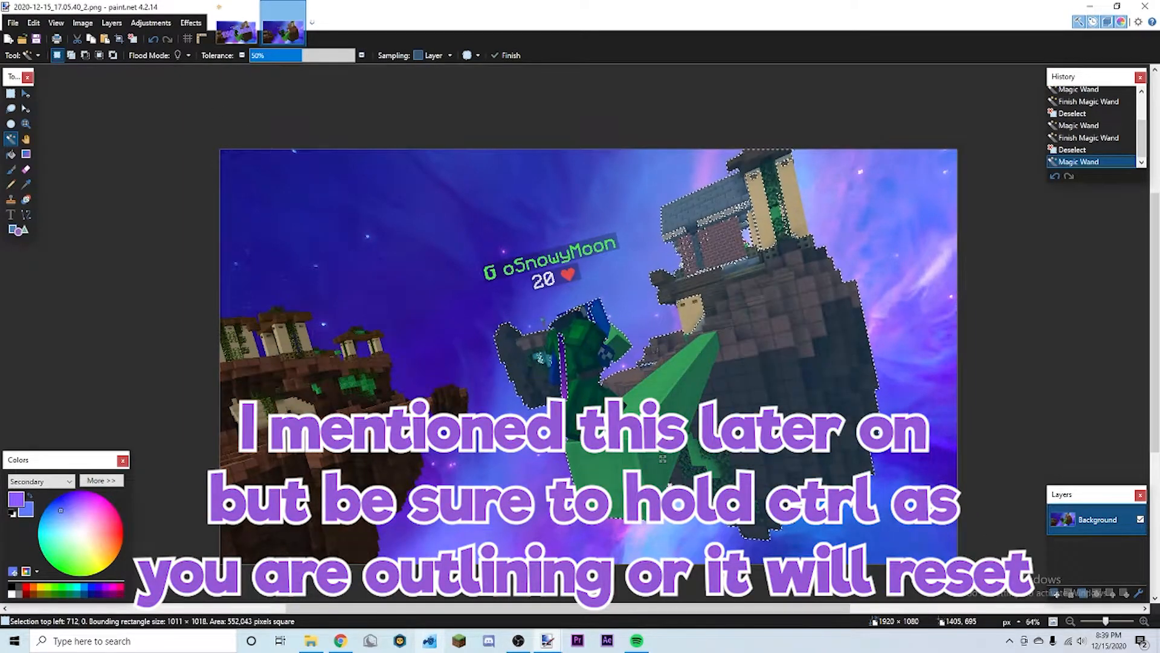
{"action": "left_click", "coordinate": [133, 39]}
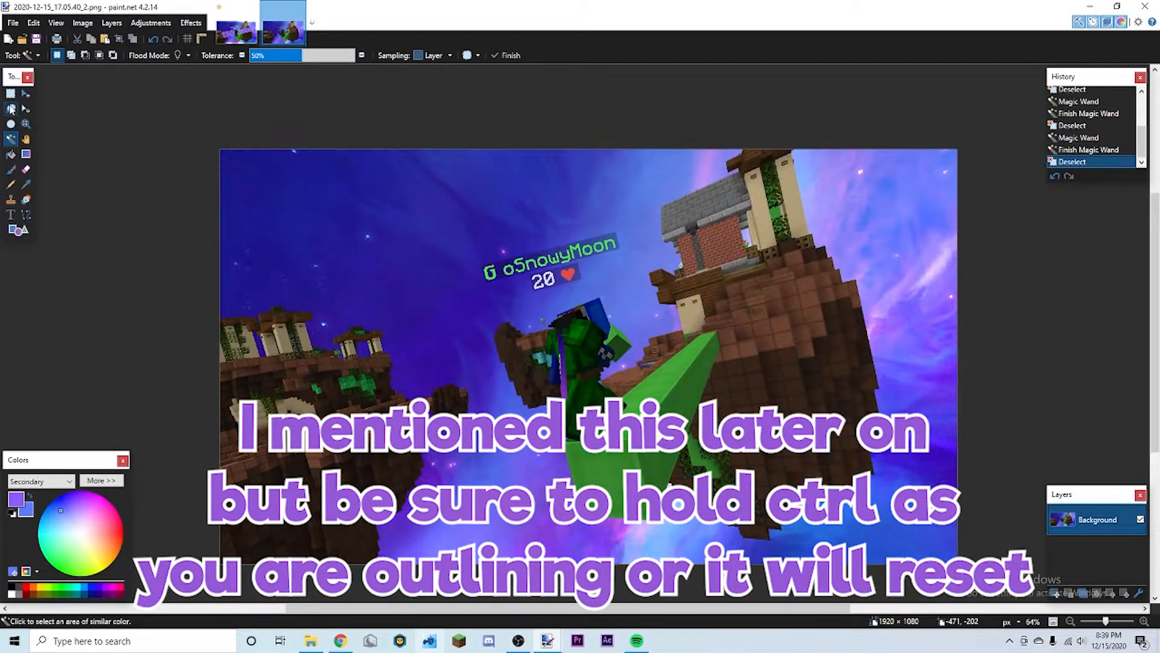
Step: Try a Rectangle Select of about 77 × 87 px over the player's torso
{"action": "left_click", "coordinate": [11, 94]}
{"action": "scroll", "coordinate": [621, 406], "scroll_direction": "up", "scroll_amount": 2}
{"action": "left_click_drag", "start_coordinate": [524, 308], "coordinate": [570, 359]}
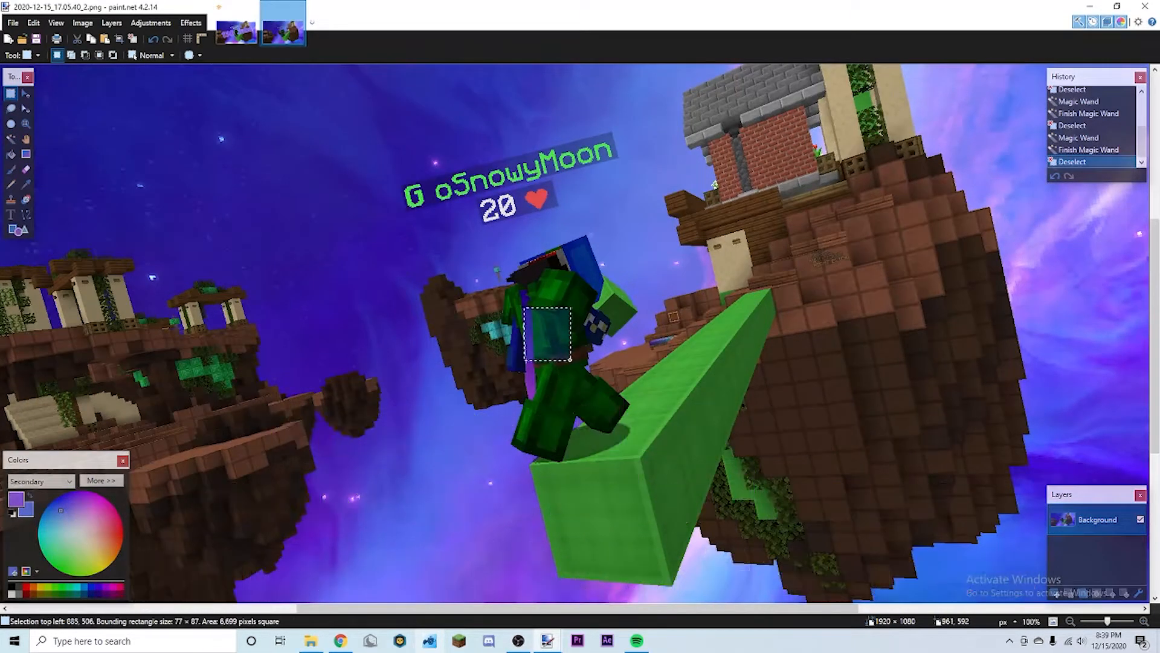
{"action": "scroll", "coordinate": [570, 359], "scroll_direction": "down", "scroll_amount": 3}
{"action": "scroll", "coordinate": [570, 359], "scroll_direction": "up", "scroll_amount": 2}
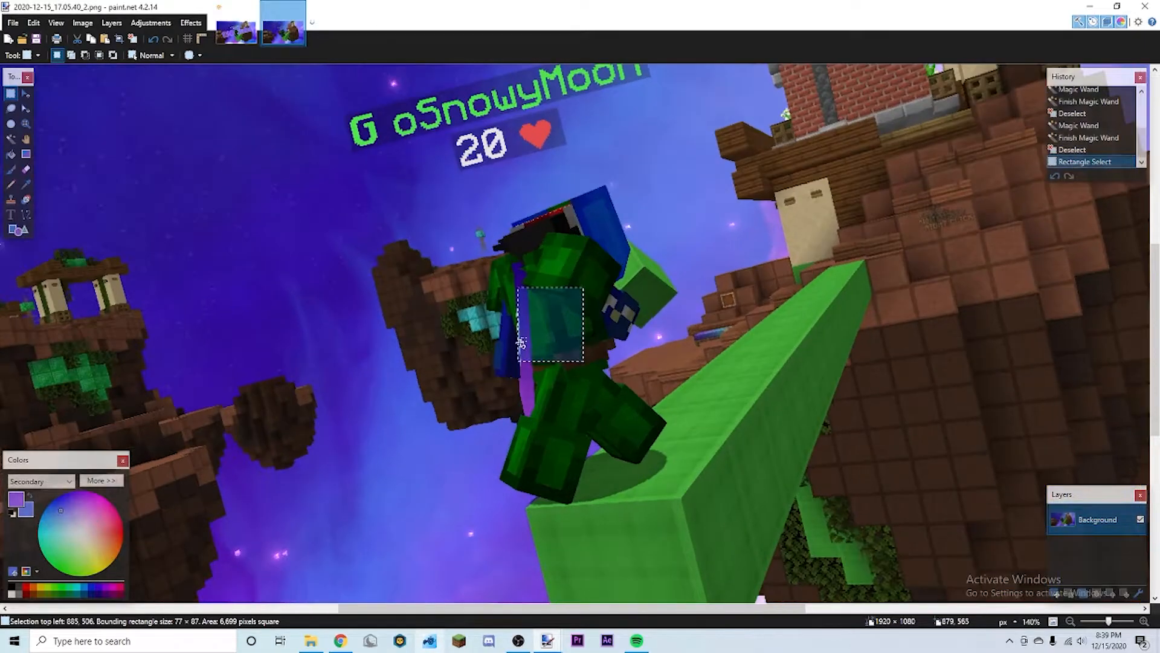
{"action": "scroll", "coordinate": [512, 330], "scroll_direction": "down", "scroll_amount": 2}
Step: Try a freehand Lasso Select on the image and clear the selection
{"action": "left_click", "coordinate": [13, 109]}
{"action": "scroll", "coordinate": [719, 413], "scroll_direction": "up", "scroll_amount": 5}
{"action": "mouse_move", "coordinate": [844, 224]}
{"action": "left_mouse_down"}
{"action": "mouse_move", "coordinate": [412, 154]}
{"action": "mouse_move", "coordinate": [901, 339]}
{"action": "left_mouse_up"}
{"action": "scroll", "coordinate": [532, 238], "scroll_direction": "down", "scroll_amount": 4}
{"action": "left_click", "coordinate": [133, 39]}
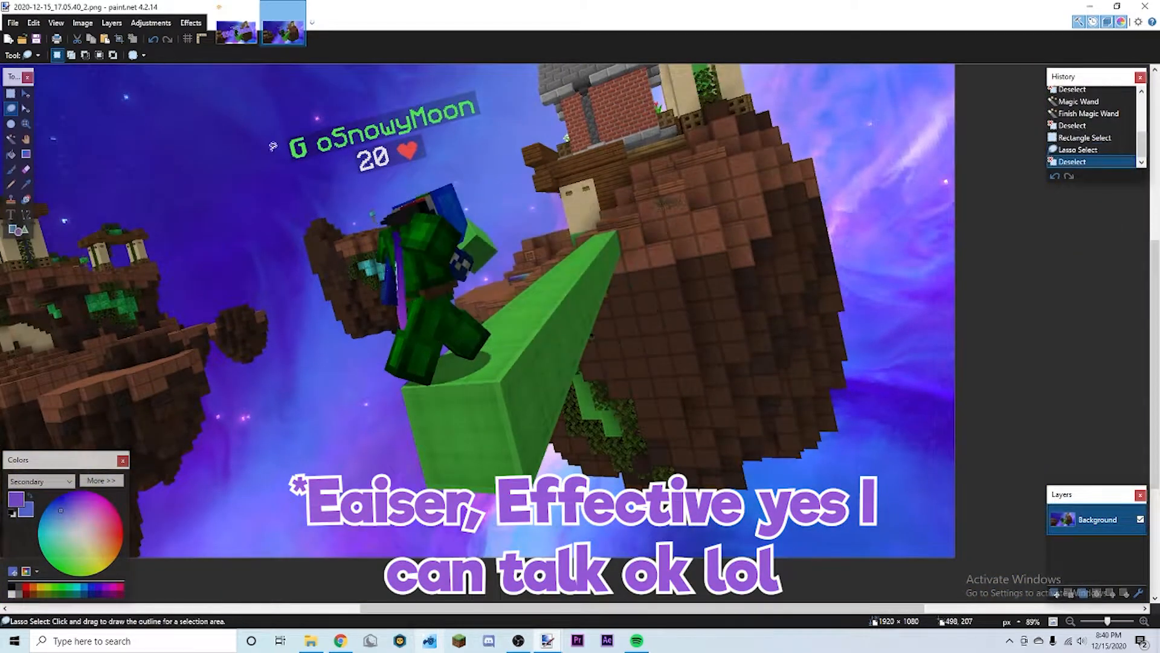
Step: Try to trace the name tag above the player with Lasso Select, starting along its upper edge
{"action": "scroll", "coordinate": [386, 248], "scroll_direction": "up", "scroll_amount": 4}
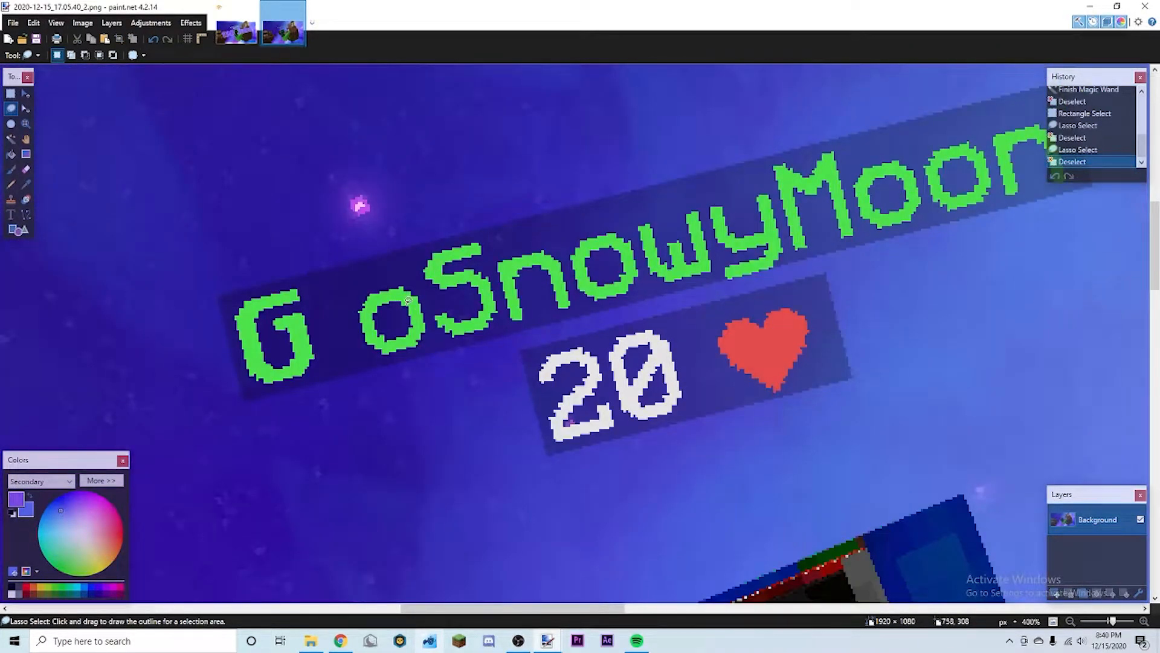
{"action": "scroll", "coordinate": [409, 302], "scroll_direction": "down", "scroll_amount": 1}
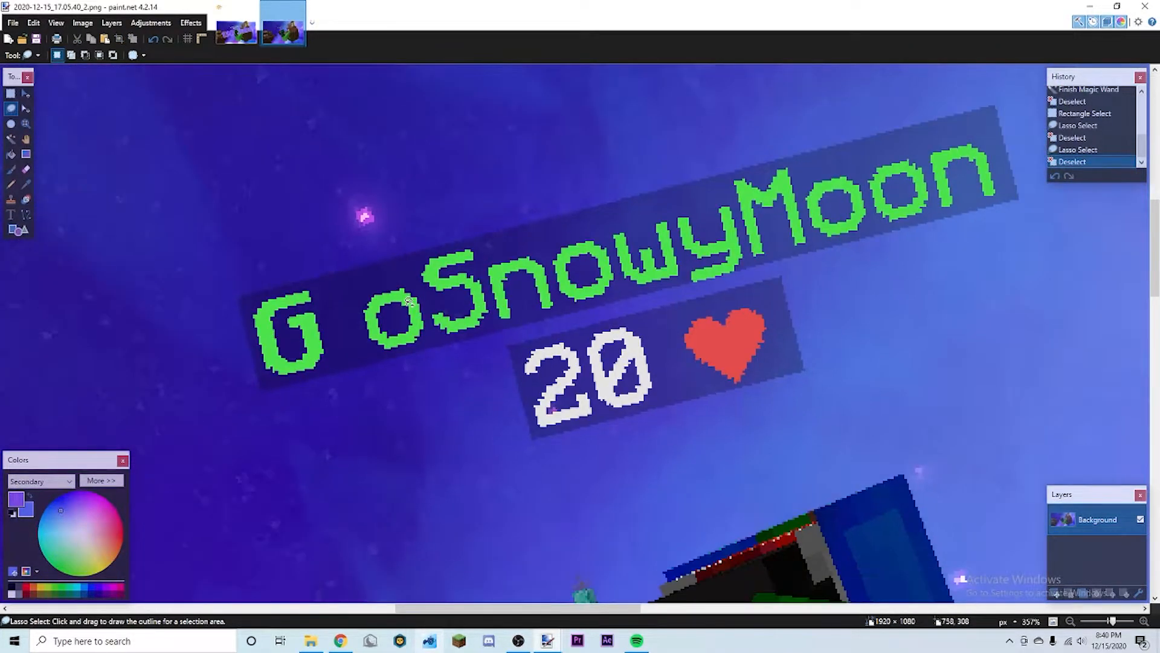
{"action": "scroll", "coordinate": [628, 366], "scroll_direction": "down", "scroll_amount": 1}
{"action": "left_click_drag", "start_coordinate": [300, 309], "coordinate": [312, 310]}
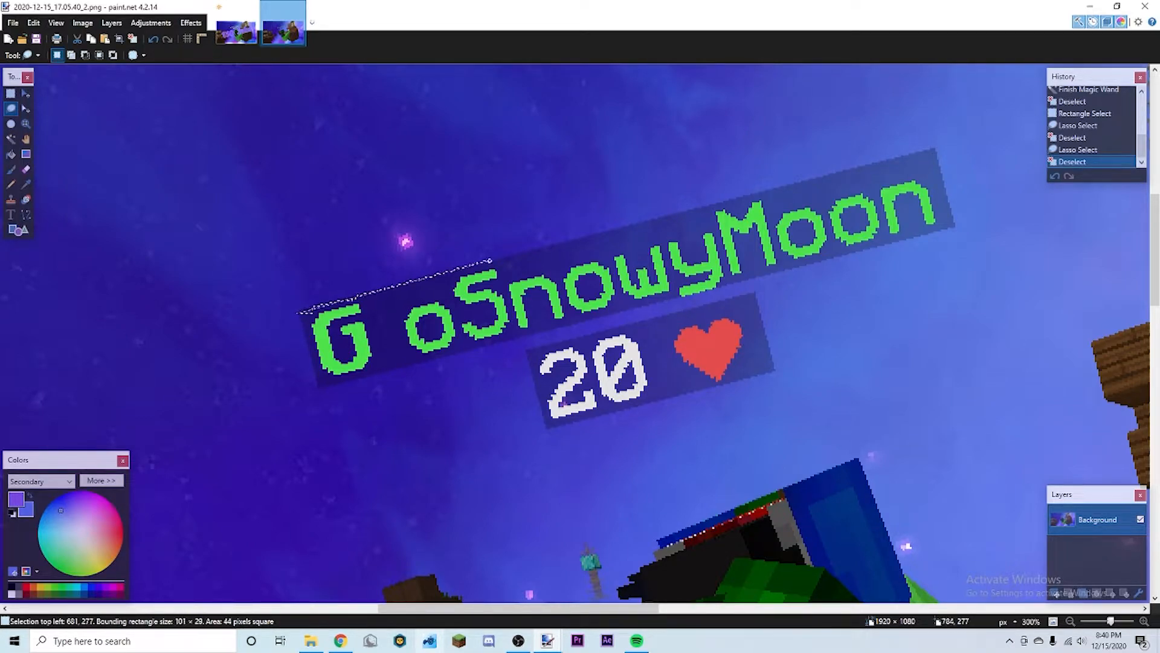
{"action": "mouse_move", "coordinate": [589, 237]}
{"action": "left_mouse_down"}
{"action": "mouse_move", "coordinate": [936, 150]}
{"action": "mouse_move", "coordinate": [958, 231]}
{"action": "left_mouse_up"}
Step: Lasso the first half of the green name tag above the player, an area of about 176 × 83 px
{"action": "left_click_drag", "start_coordinate": [282, 298], "coordinate": [422, 263]}
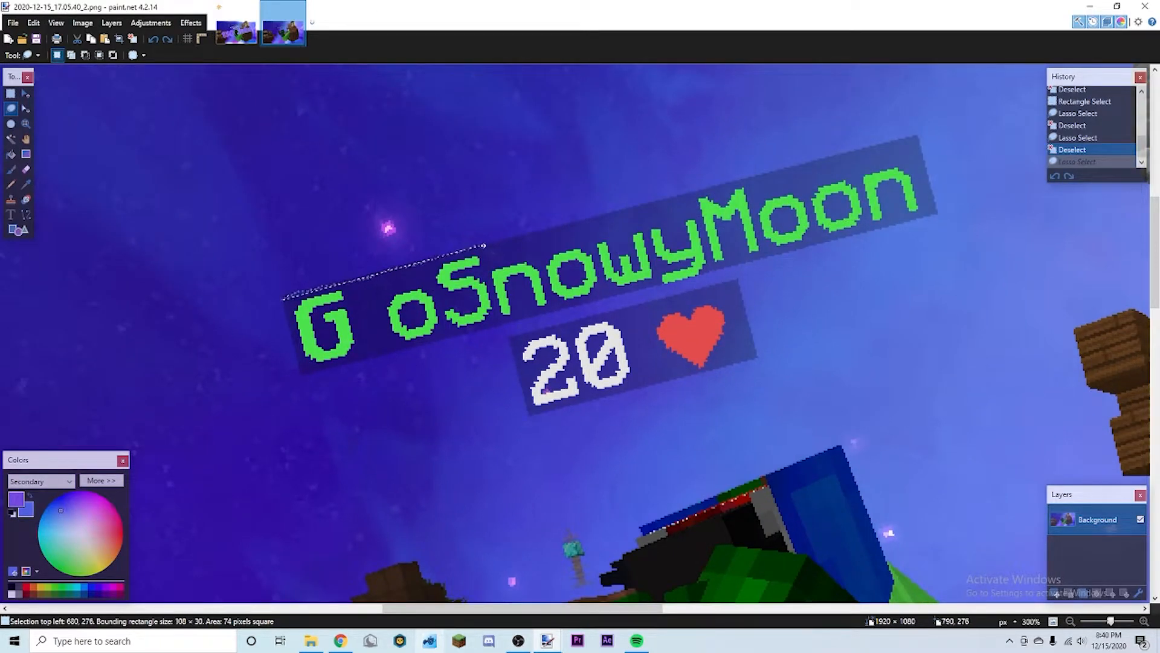
{"action": "mouse_move", "coordinate": [572, 225]}
{"action": "left_mouse_down"}
{"action": "mouse_move", "coordinate": [593, 246]}
{"action": "mouse_move", "coordinate": [598, 301]}
{"action": "mouse_move", "coordinate": [495, 326]}
{"action": "left_mouse_up"}
{"action": "mouse_move", "coordinate": [310, 224]}
{"action": "left_mouse_down"}
{"action": "mouse_move", "coordinate": [203, 249]}
{"action": "mouse_move", "coordinate": [388, 201]}
{"action": "mouse_move", "coordinate": [418, 264]}
{"action": "left_mouse_up"}
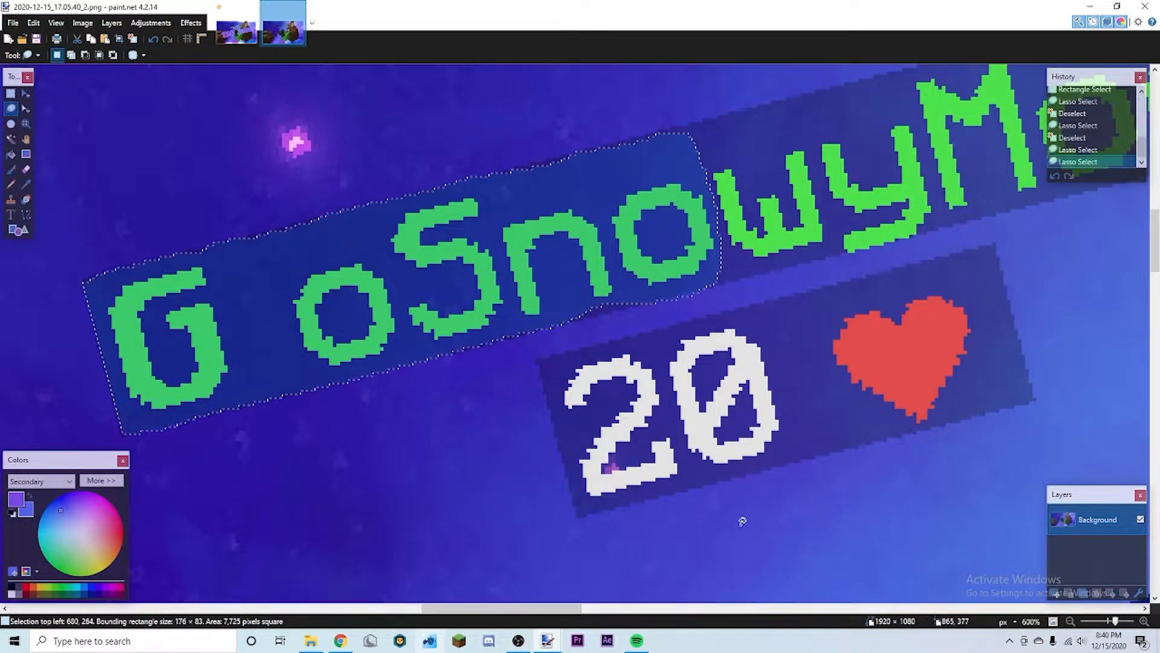
Step: Extend the lasso selection along the remaining half of the name tag
{"action": "scroll", "coordinate": [233, 241], "scroll_direction": "up", "scroll_amount": 3}
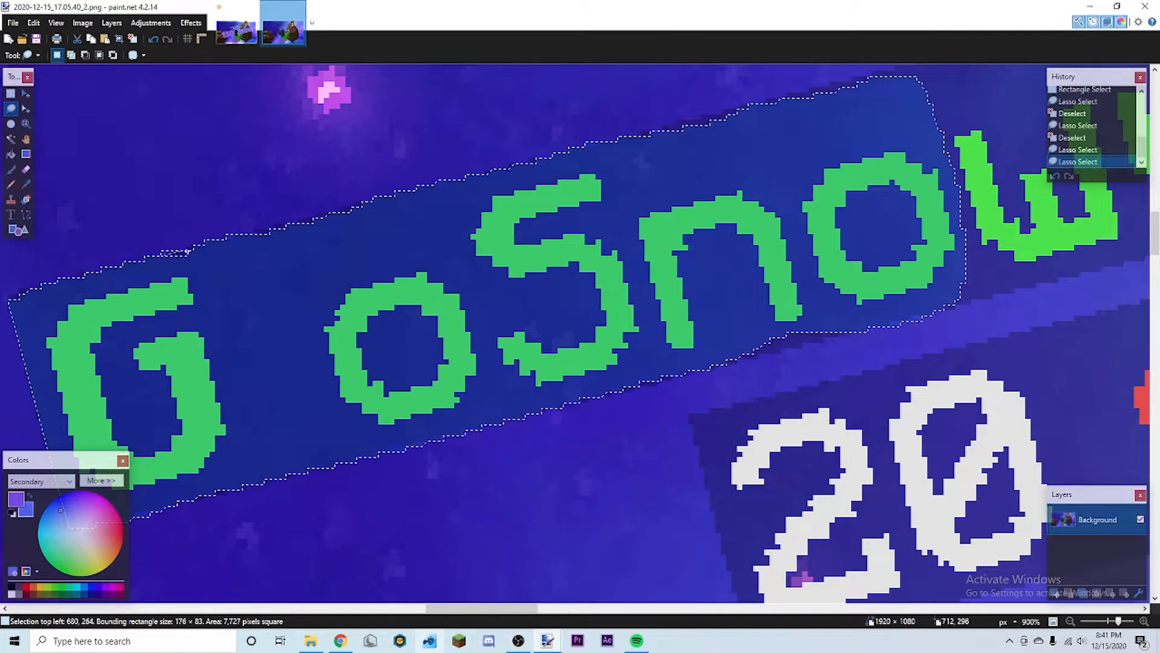
{"action": "mouse_move", "coordinate": [201, 245]}
{"action": "left_mouse_down"}
{"action": "mouse_move", "coordinate": [358, 208]}
{"action": "mouse_move", "coordinate": [389, 267]}
{"action": "mouse_move", "coordinate": [395, 342]}
{"action": "mouse_move", "coordinate": [403, 218]}
{"action": "mouse_move", "coordinate": [795, 119]}
{"action": "left_mouse_up"}
{"action": "scroll", "coordinate": [374, 222], "scroll_direction": "down", "scroll_amount": 4}
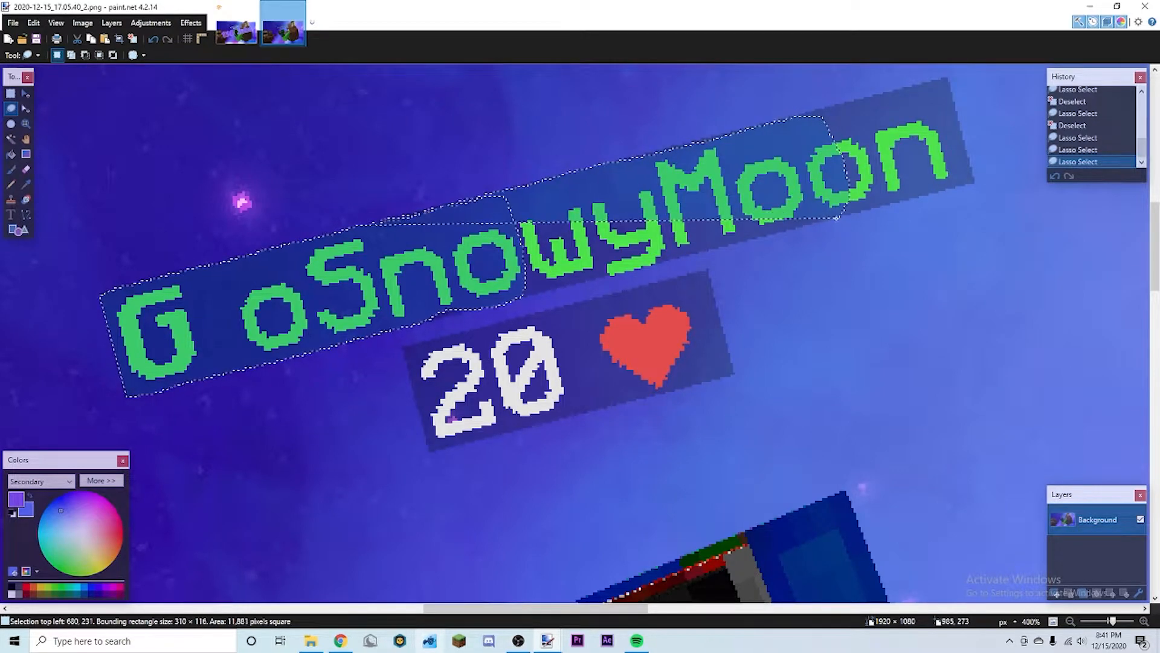
{"action": "scroll", "coordinate": [474, 357], "scroll_direction": "down", "scroll_amount": 6}
Step: Add the player's blue lower arm, the purple sword and the lower back to the lasso selection
{"action": "scroll", "coordinate": [474, 358], "scroll_direction": "up", "scroll_amount": 5}
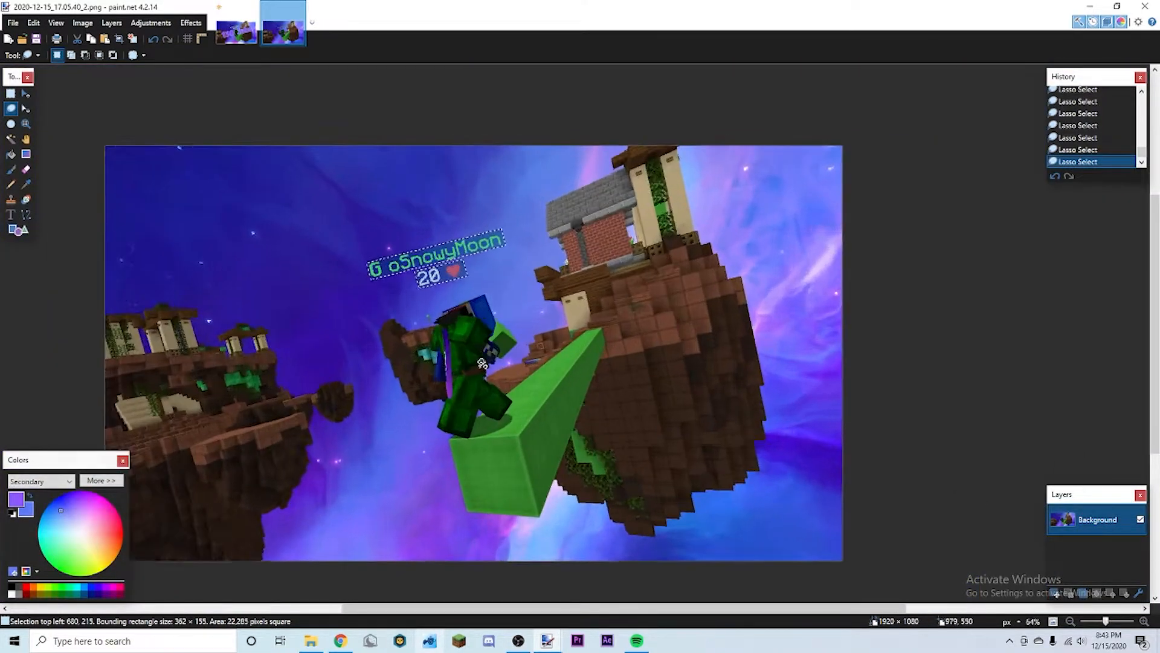
{"action": "scroll", "coordinate": [431, 362], "scroll_direction": "up", "scroll_amount": 2}
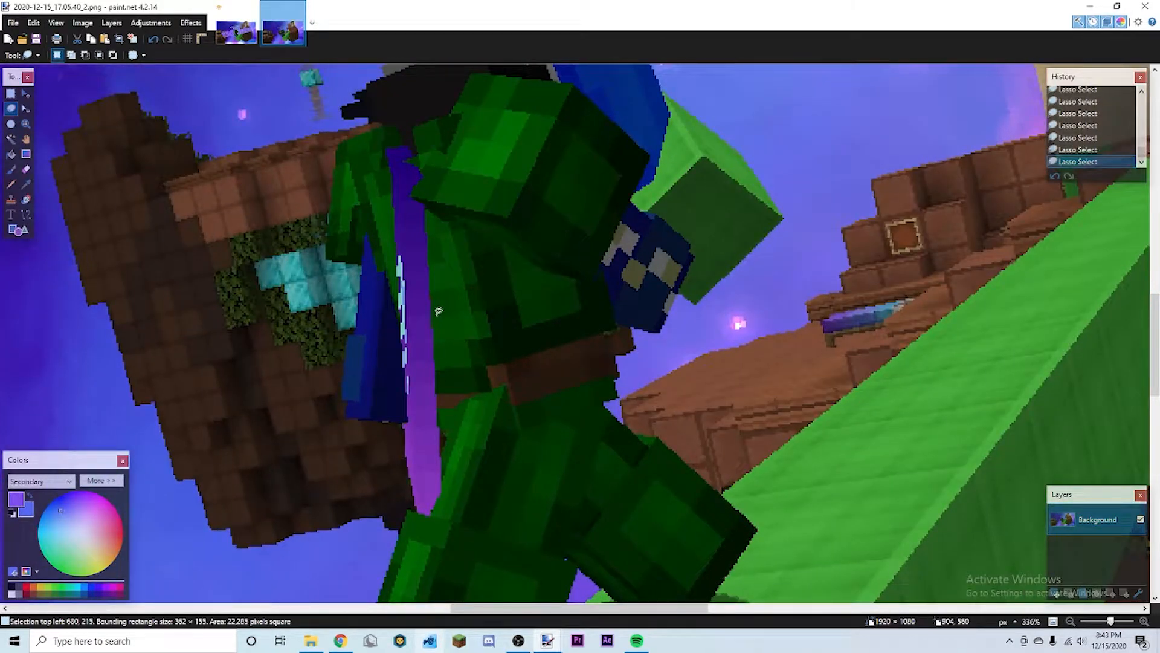
{"action": "scroll", "coordinate": [439, 311], "scroll_direction": "down", "scroll_amount": 1}
{"action": "scroll", "coordinate": [417, 323], "scroll_direction": "up", "scroll_amount": 3}
{"action": "scroll", "coordinate": [411, 334], "scroll_direction": "down", "scroll_amount": 2}
{"action": "scroll", "coordinate": [385, 342], "scroll_direction": "left", "scroll_amount": 3}
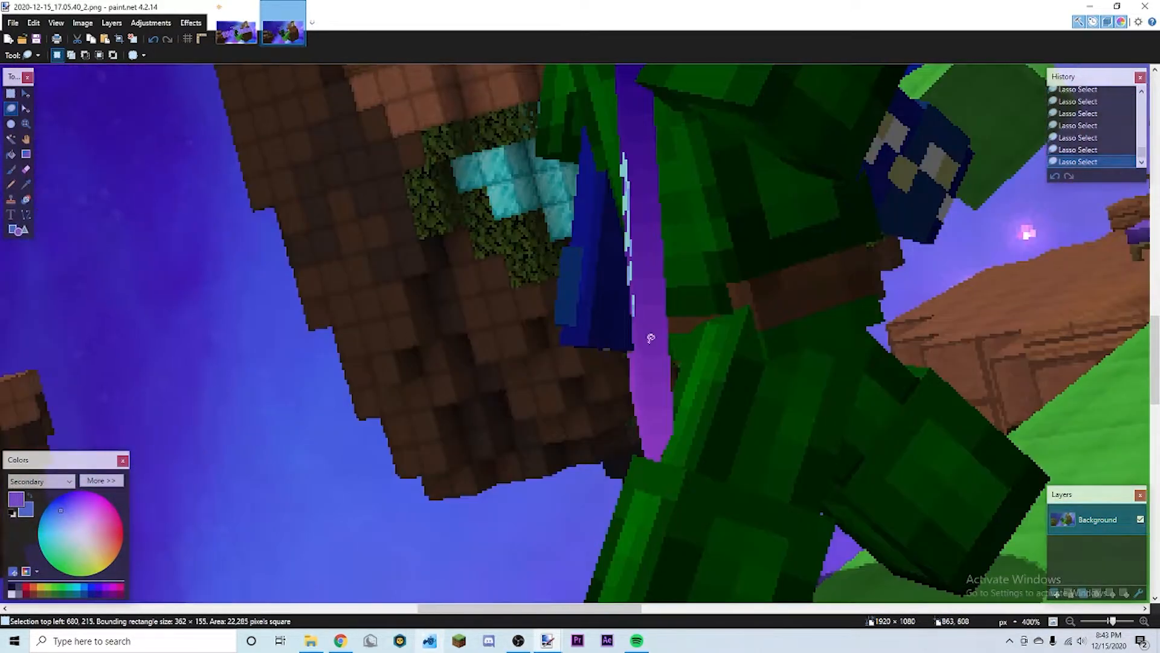
{"action": "scroll", "coordinate": [615, 336], "scroll_direction": "up", "scroll_amount": 2}
{"action": "scroll", "coordinate": [544, 206], "scroll_direction": "down", "scroll_amount": 1}
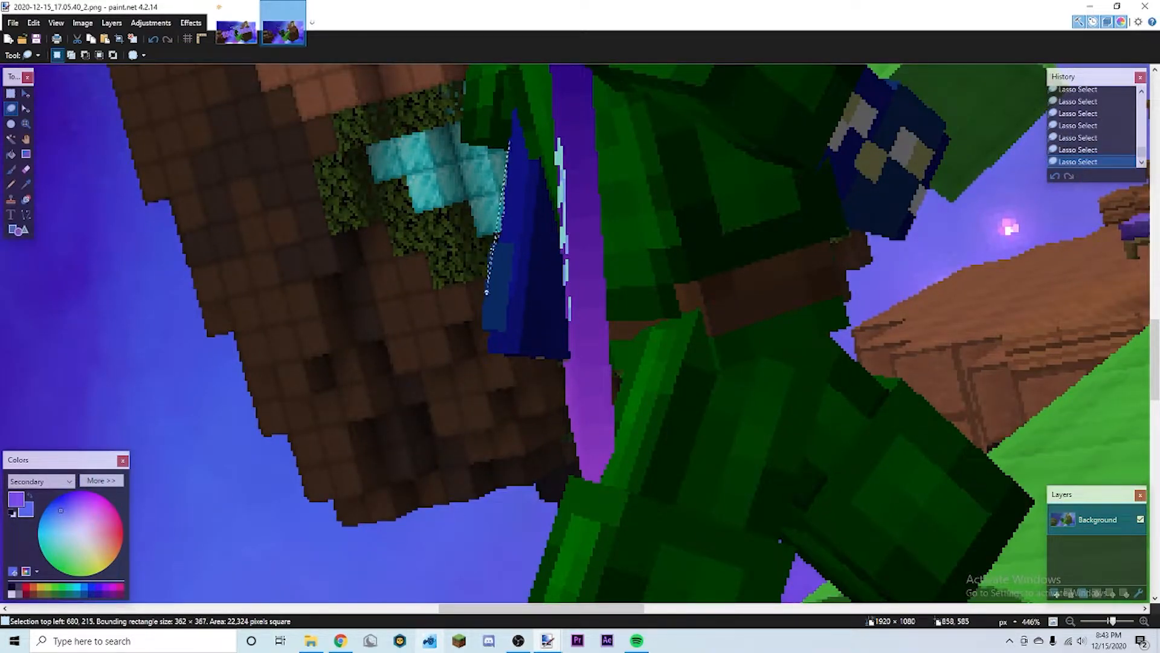
{"action": "left_click_drag", "start_coordinate": [483, 332], "coordinate": [488, 354]}
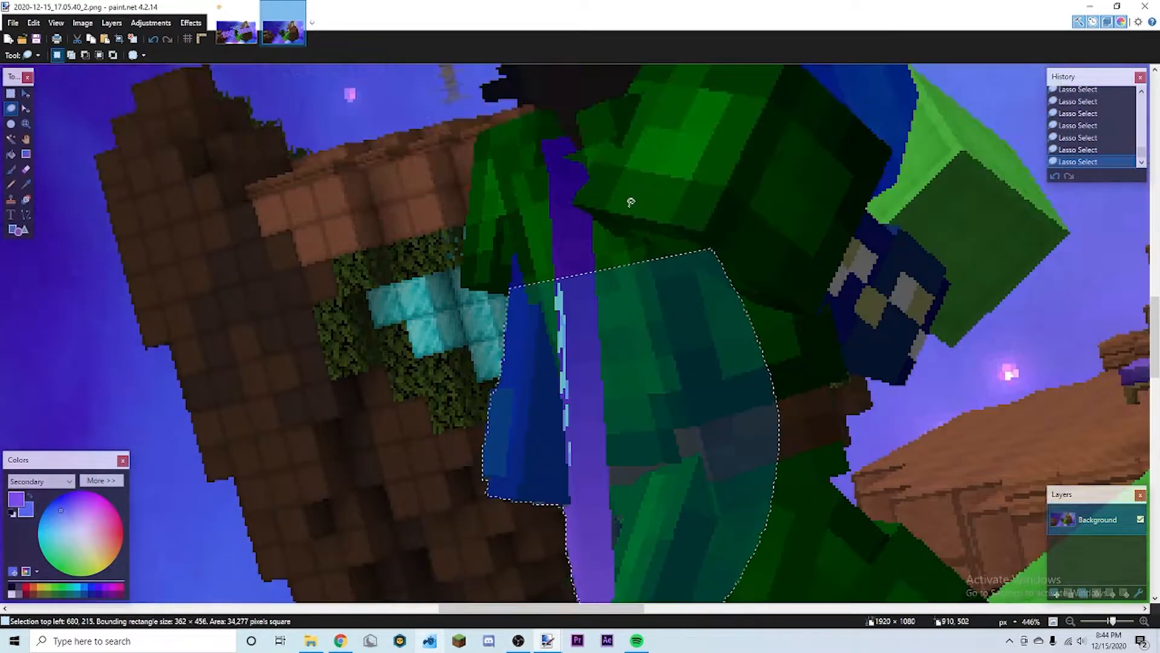
Step: Extend the selection over the player's green sleeve beside the sword, and undo the stray lasso over the upper back
{"action": "scroll", "coordinate": [530, 291], "scroll_direction": "up", "scroll_amount": 2}
{"action": "scroll", "coordinate": [507, 304], "scroll_direction": "down", "scroll_amount": 3}
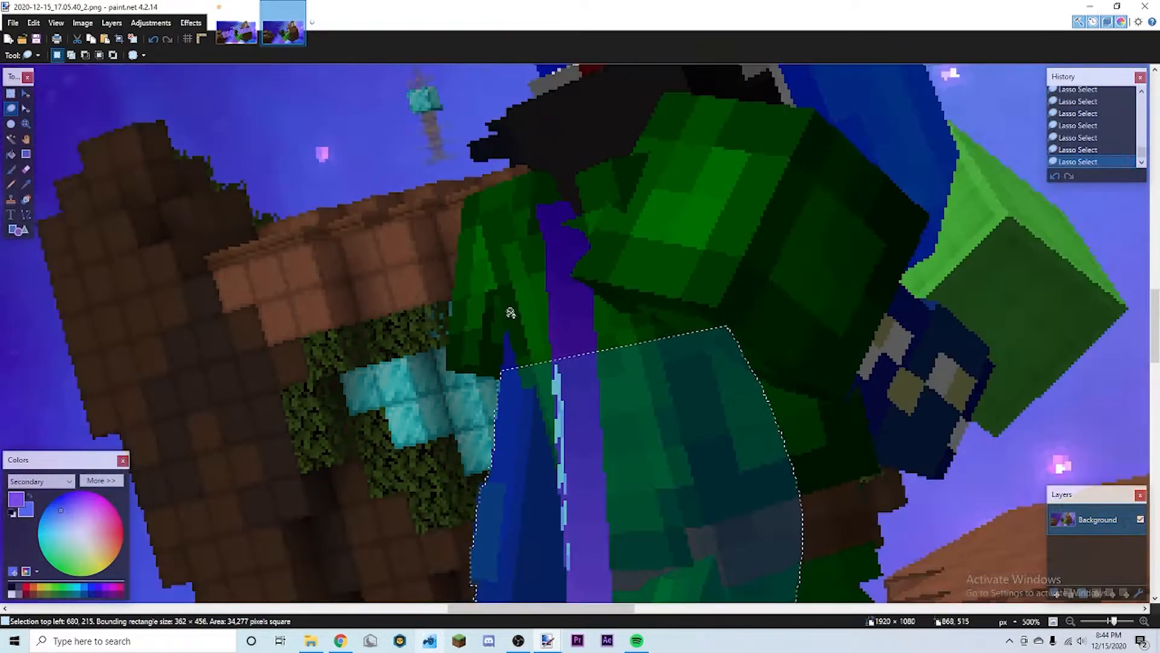
{"action": "mouse_move", "coordinate": [505, 379]}
{"action": "left_mouse_down"}
{"action": "mouse_move", "coordinate": [447, 370]}
{"action": "mouse_move", "coordinate": [453, 291]}
{"action": "mouse_move", "coordinate": [598, 303]}
{"action": "mouse_move", "coordinate": [632, 346]}
{"action": "left_mouse_up"}
{"action": "mouse_move", "coordinate": [555, 288]}
{"action": "left_mouse_down"}
{"action": "mouse_move", "coordinate": [760, 304]}
{"action": "mouse_move", "coordinate": [689, 397]}
{"action": "left_mouse_up"}
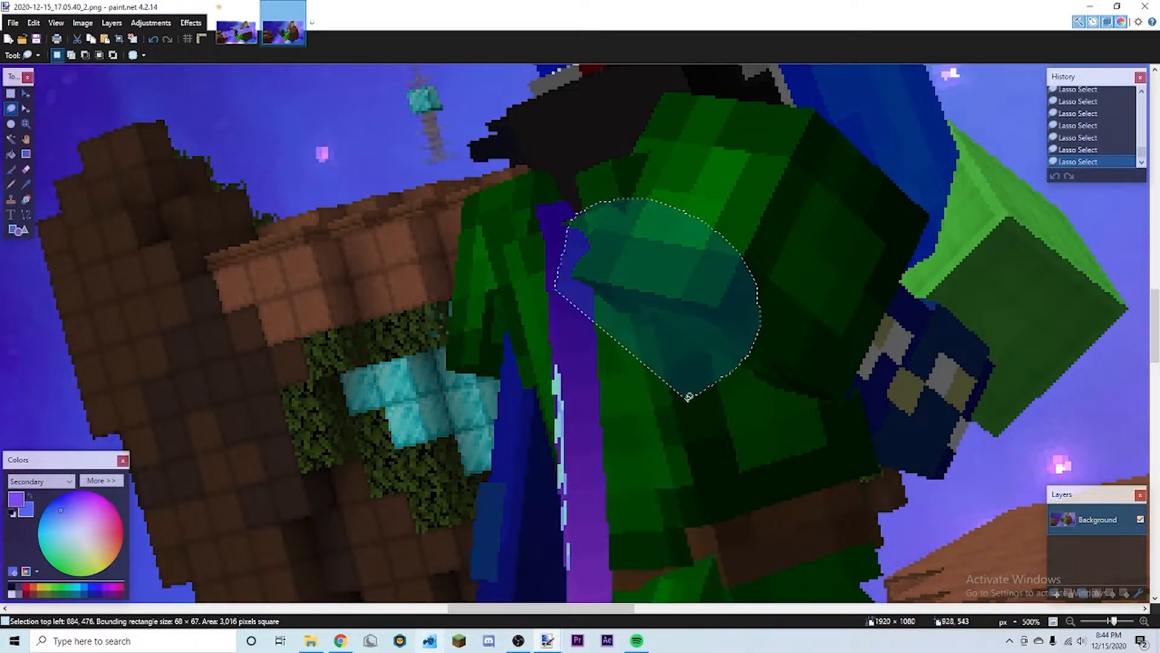
{"action": "key", "text": "ctrl+z"}
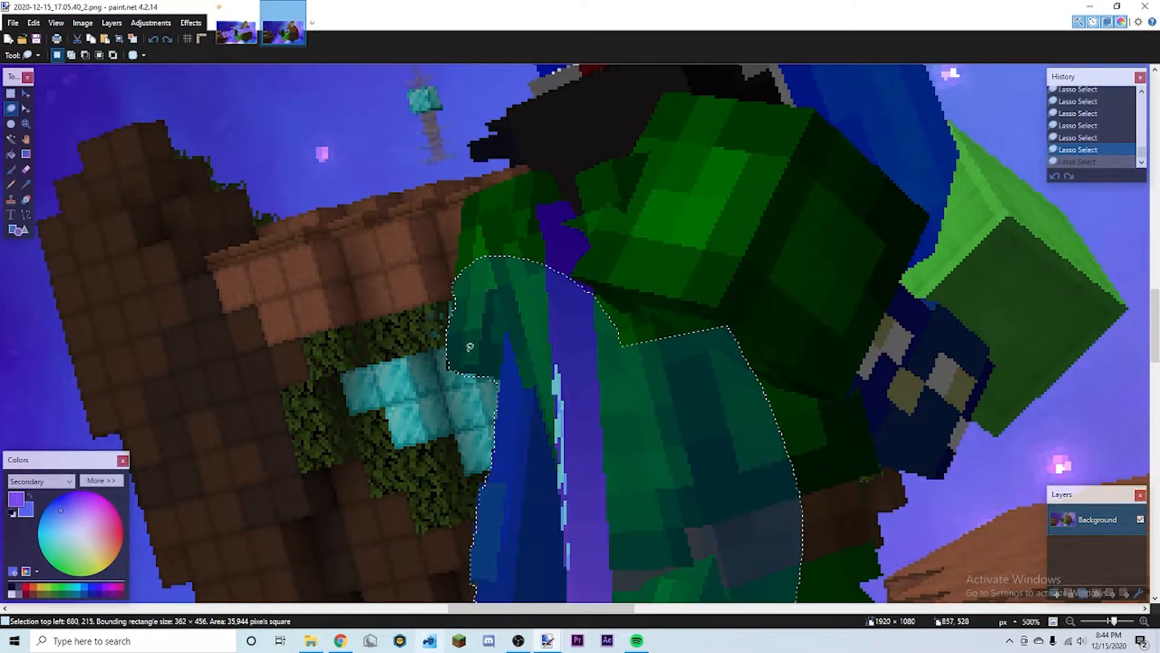
Step: Extend the lasso selection up around the player's shoulder and neck area above the sword
{"action": "scroll", "coordinate": [470, 292], "scroll_direction": "up", "scroll_amount": 3}
{"action": "mouse_move", "coordinate": [591, 239]}
{"action": "left_mouse_down"}
{"action": "mouse_move", "coordinate": [511, 267]}
{"action": "mouse_move", "coordinate": [461, 337]}
{"action": "mouse_move", "coordinate": [455, 384]}
{"action": "mouse_move", "coordinate": [817, 257]}
{"action": "left_mouse_up"}
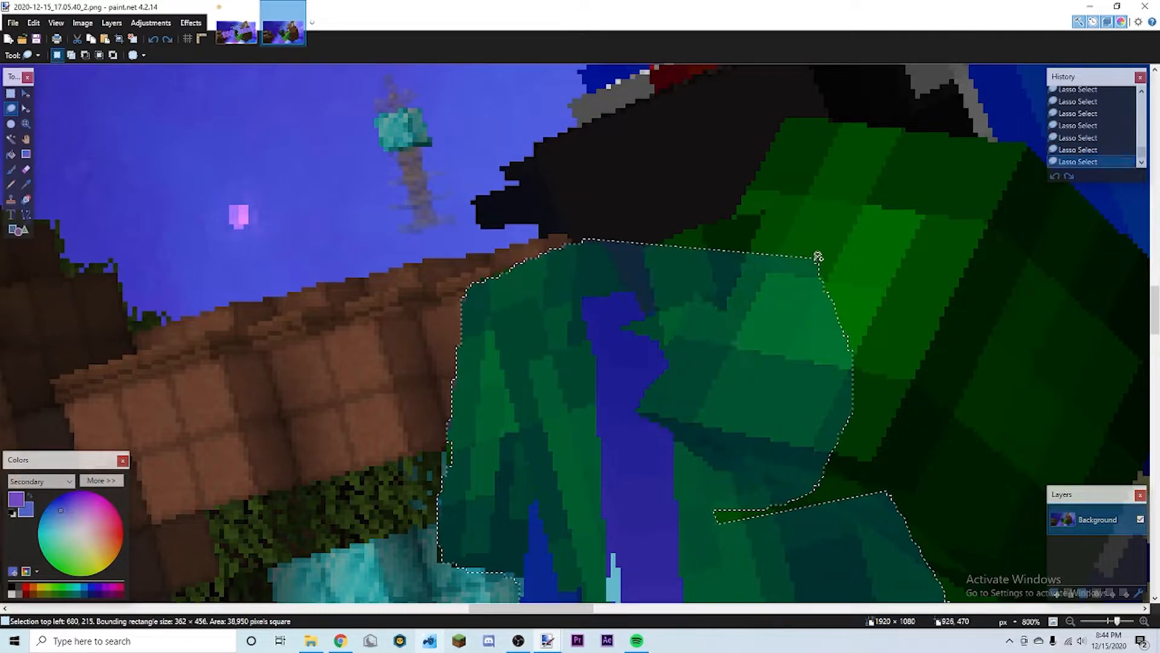
{"action": "scroll", "coordinate": [818, 242], "scroll_direction": "down", "scroll_amount": 1}
Step: Add the player's back and the other arm with part of its hand to the selection
{"action": "left_click_drag", "start_coordinate": [818, 207], "coordinate": [640, 357]}
{"action": "scroll", "coordinate": [560, 289], "scroll_direction": "right", "scroll_amount": 3}
{"action": "mouse_move", "coordinate": [486, 284]}
{"action": "left_mouse_down"}
{"action": "mouse_move", "coordinate": [704, 581]}
{"action": "mouse_move", "coordinate": [538, 586]}
{"action": "left_mouse_up"}
{"action": "scroll", "coordinate": [687, 332], "scroll_direction": "down", "scroll_amount": 5}
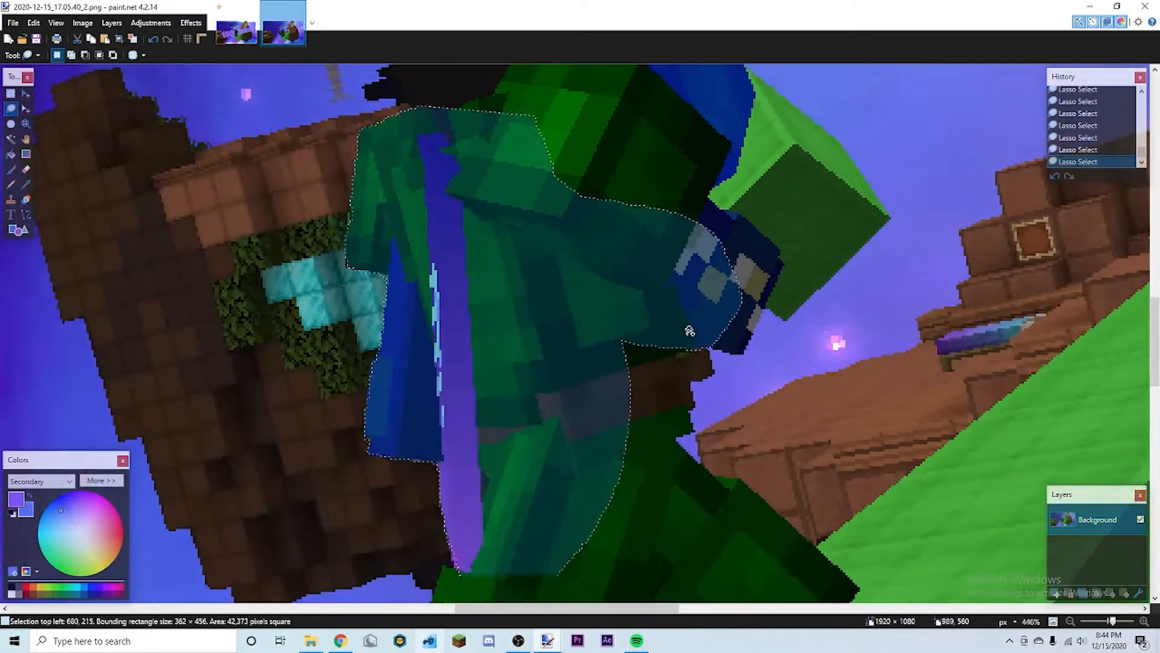
Step: Add the player's belt side, hip and raised rear leg down to the foot to the lasso selection
{"action": "left_click_drag", "start_coordinate": [702, 348], "coordinate": [665, 327]}
{"action": "scroll", "coordinate": [694, 387], "scroll_direction": "up", "scroll_amount": 6}
{"action": "scroll", "coordinate": [694, 387], "scroll_direction": "down", "scroll_amount": 3}
{"action": "mouse_move", "coordinate": [611, 149]}
{"action": "left_mouse_down"}
{"action": "mouse_move", "coordinate": [680, 201]}
{"action": "mouse_move", "coordinate": [421, 166]}
{"action": "mouse_move", "coordinate": [441, 124]}
{"action": "mouse_move", "coordinate": [634, 185]}
{"action": "mouse_move", "coordinate": [698, 227]}
{"action": "left_mouse_up"}
{"action": "scroll", "coordinate": [544, 145], "scroll_direction": "down", "scroll_amount": 6}
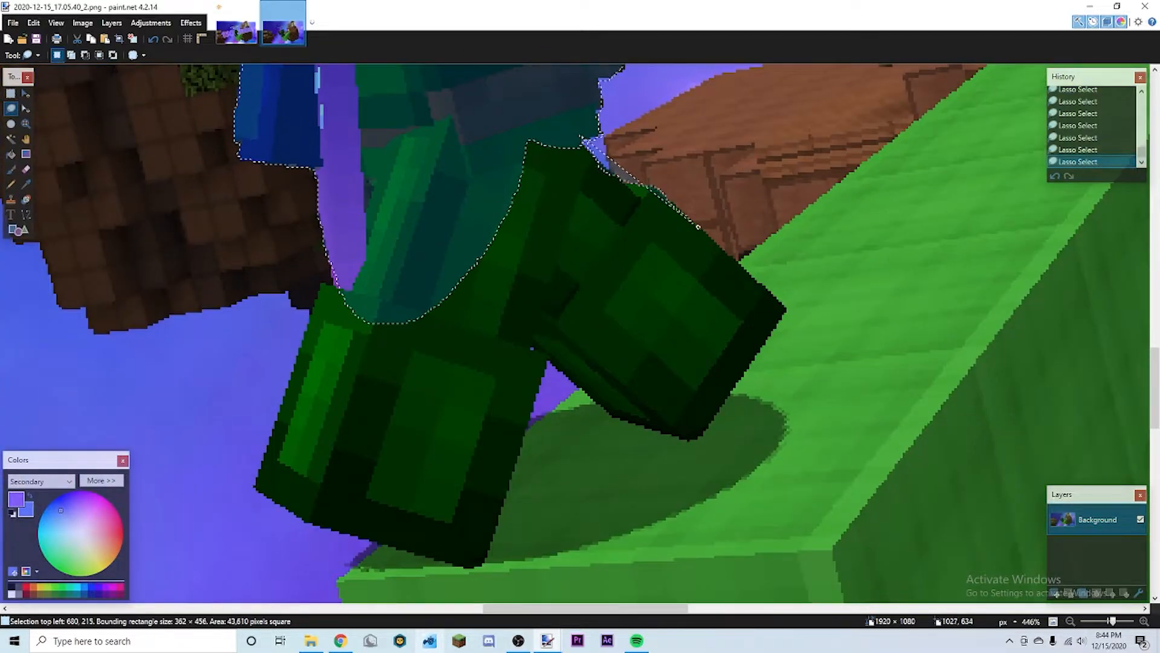
{"action": "mouse_move", "coordinate": [790, 315]}
{"action": "left_mouse_down"}
{"action": "mouse_move", "coordinate": [691, 439]}
{"action": "mouse_move", "coordinate": [626, 420]}
{"action": "mouse_move", "coordinate": [554, 367]}
{"action": "mouse_move", "coordinate": [491, 103]}
{"action": "left_mouse_up"}
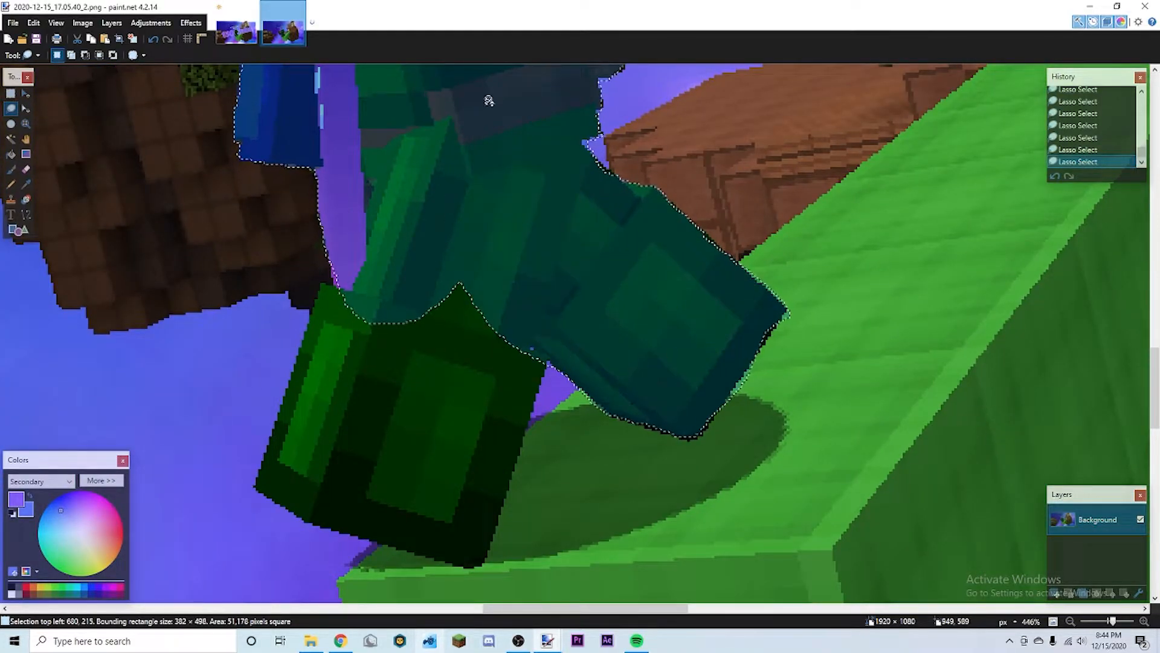
Step: Add the player's front leg standing on the green block's edge to the lasso selection
{"action": "scroll", "coordinate": [483, 147], "scroll_direction": "down", "scroll_amount": 8}
{"action": "scroll", "coordinate": [482, 147], "scroll_direction": "up", "scroll_amount": 8}
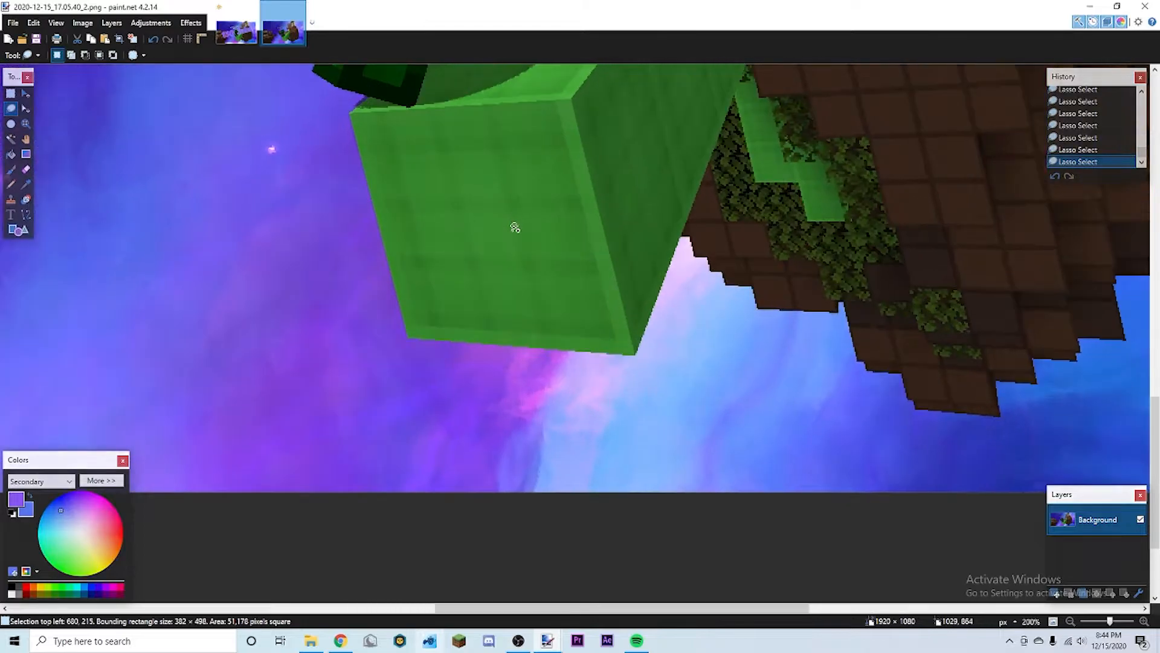
{"action": "scroll", "coordinate": [541, 199], "scroll_direction": "up", "scroll_amount": 4}
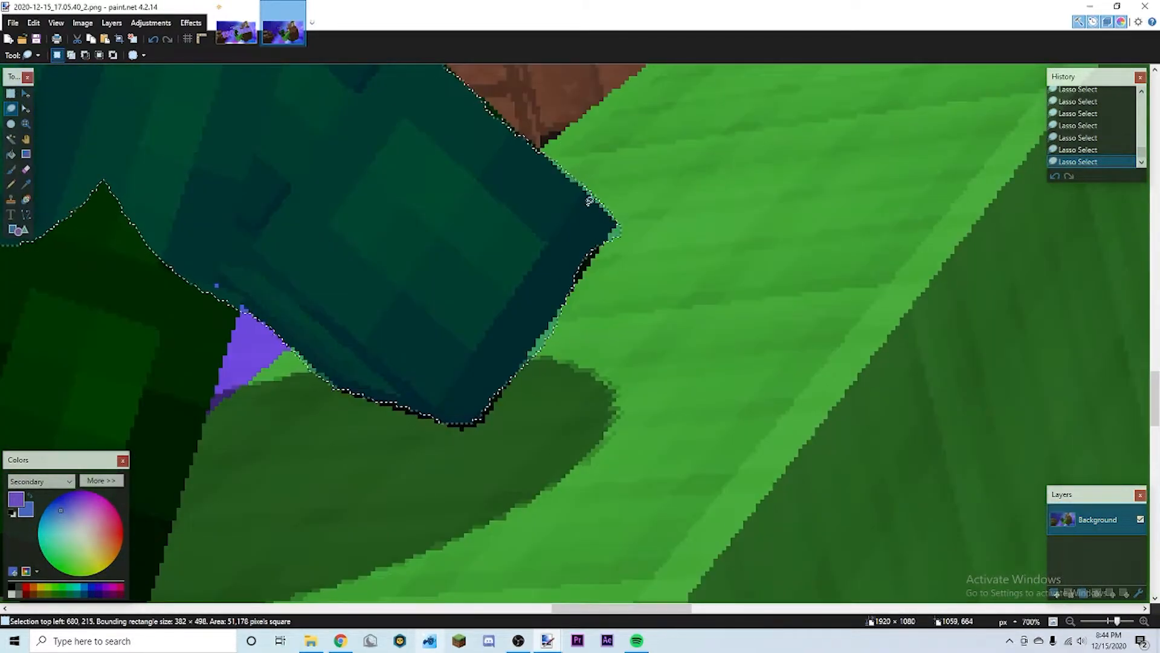
{"action": "scroll", "coordinate": [484, 224], "scroll_direction": "down", "scroll_amount": 10}
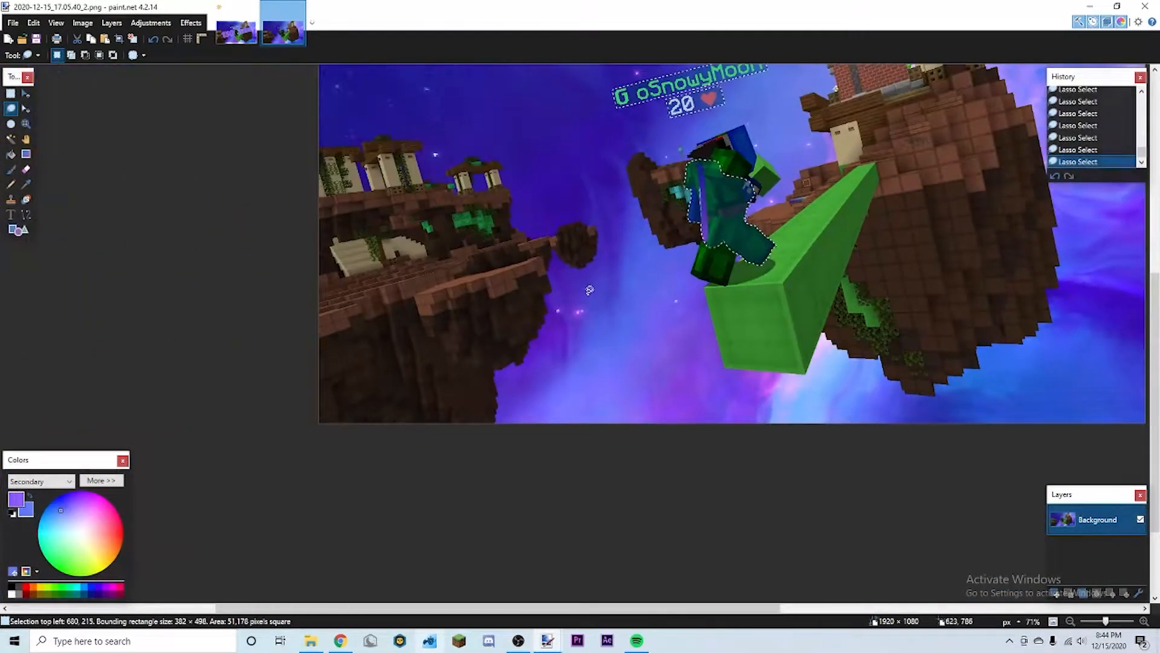
{"action": "scroll", "coordinate": [810, 179], "scroll_direction": "up", "scroll_amount": 1}
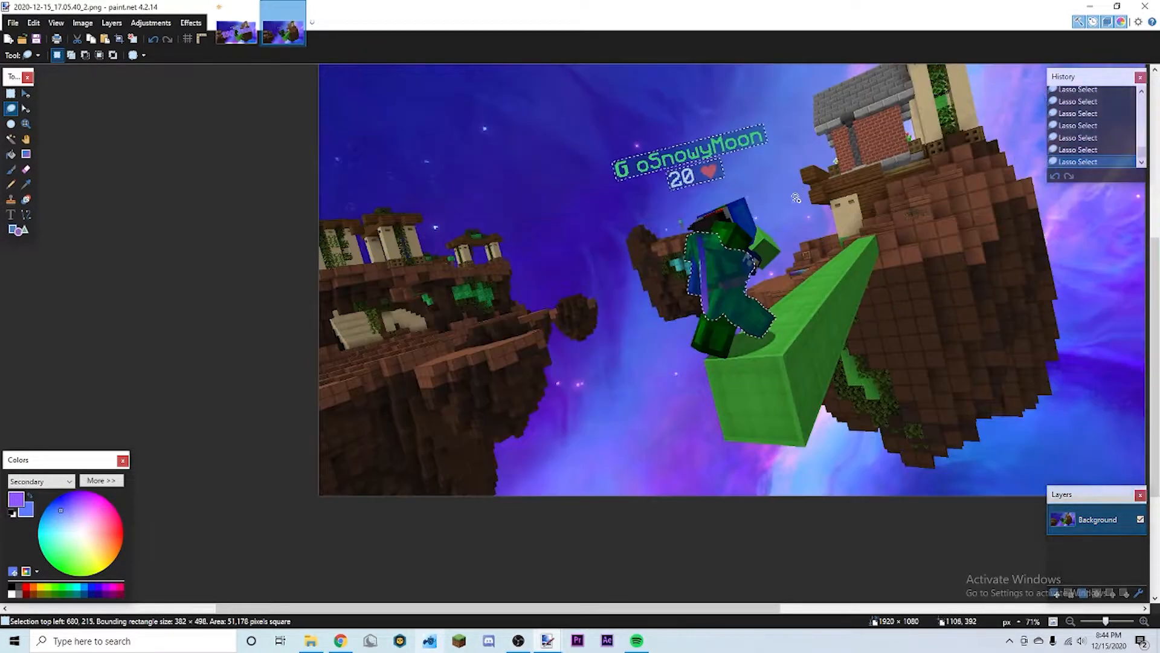
{"action": "scroll", "coordinate": [809, 284], "scroll_direction": "up", "scroll_amount": 6}
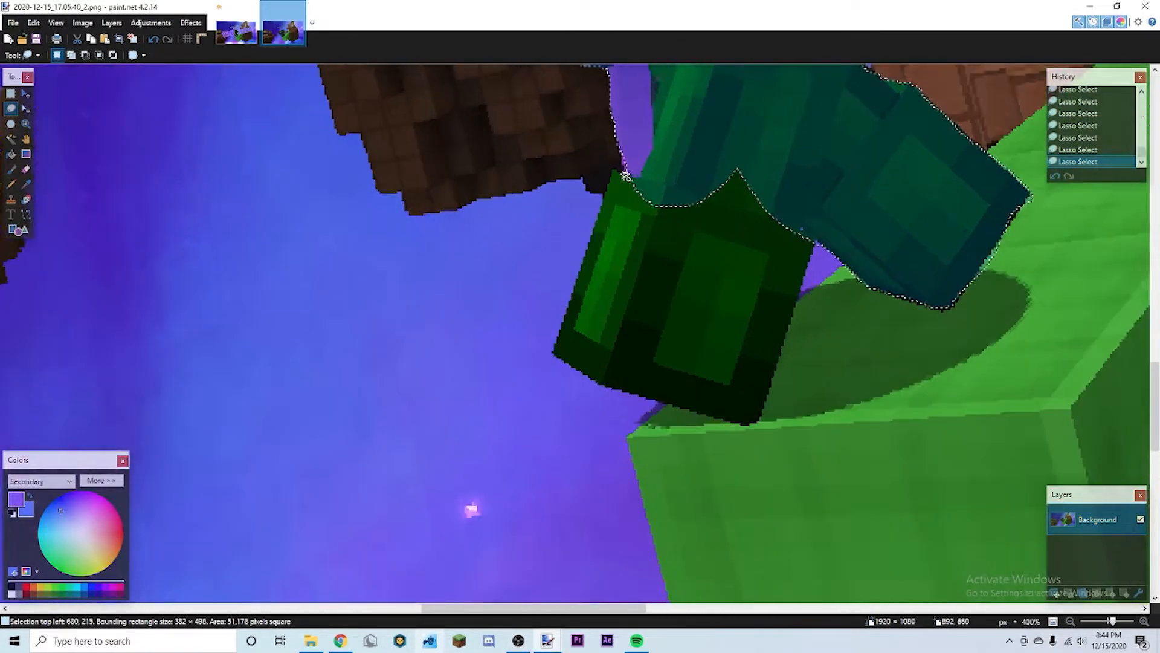
{"action": "mouse_move", "coordinate": [612, 173]}
{"action": "left_mouse_down"}
{"action": "mouse_move", "coordinate": [578, 279]}
{"action": "mouse_move", "coordinate": [748, 425]}
{"action": "mouse_move", "coordinate": [809, 126]}
{"action": "mouse_move", "coordinate": [785, 124]}
{"action": "left_mouse_up"}
Step: Extend the lasso selection over the dark lower part of the player's head, the green shoulder and the held green block
{"action": "scroll", "coordinate": [755, 157], "scroll_direction": "down", "scroll_amount": 5}
{"action": "scroll", "coordinate": [677, 276], "scroll_direction": "up", "scroll_amount": 6}
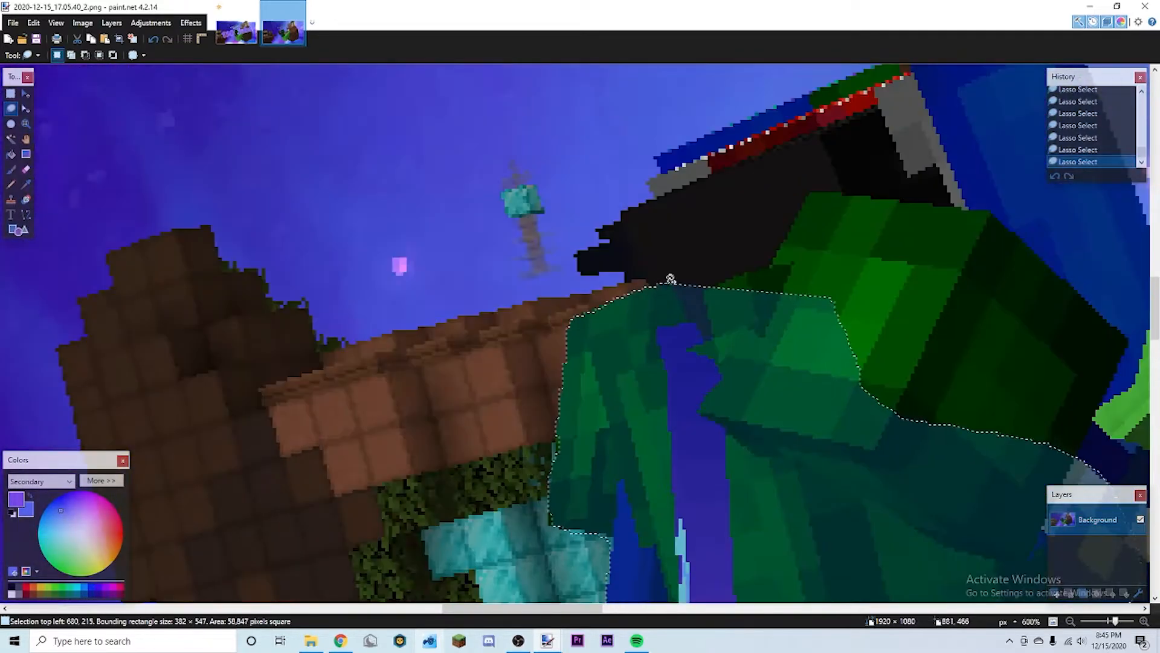
{"action": "left_click_drag", "start_coordinate": [673, 293], "coordinate": [906, 386]}
{"action": "scroll", "coordinate": [846, 302], "scroll_direction": "right", "scroll_amount": 5}
{"action": "mouse_move", "coordinate": [557, 256]}
{"action": "left_mouse_down"}
{"action": "mouse_move", "coordinate": [948, 363]}
{"action": "mouse_move", "coordinate": [652, 514]}
{"action": "left_mouse_up"}
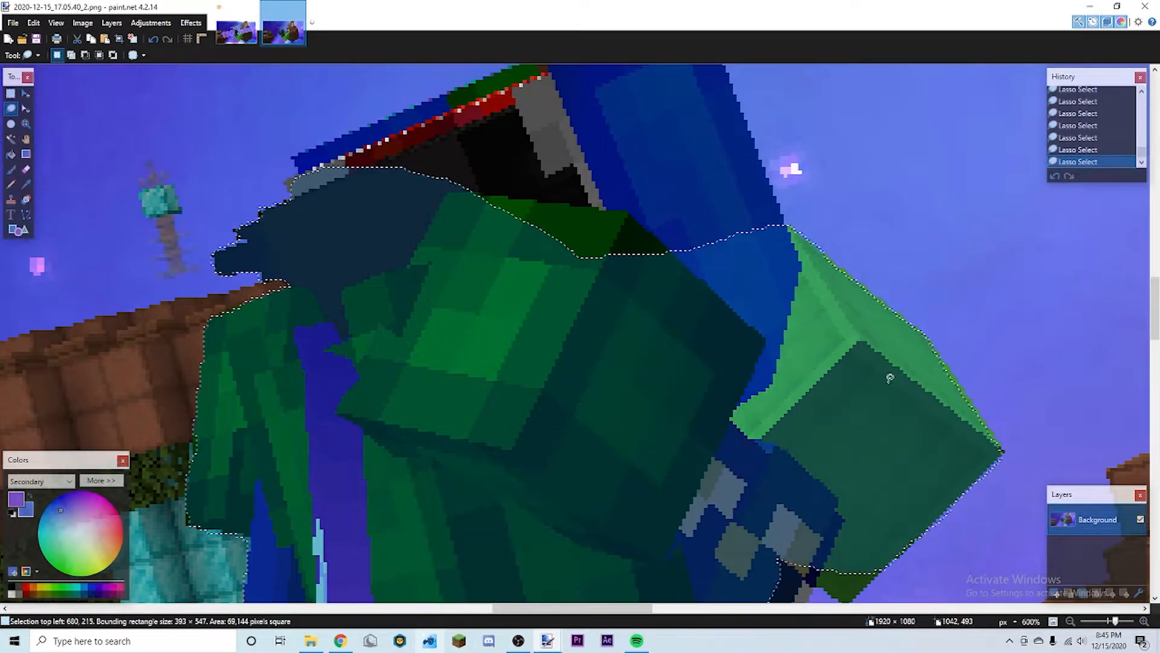
Step: Include the rest of the player's hand, the held block's lower corner and the belt end in the selection
{"action": "scroll", "coordinate": [879, 363], "scroll_direction": "down", "scroll_amount": 3}
{"action": "mouse_move", "coordinate": [877, 355]}
{"action": "left_mouse_down"}
{"action": "mouse_move", "coordinate": [909, 290]}
{"action": "mouse_move", "coordinate": [901, 338]}
{"action": "left_mouse_up"}
{"action": "mouse_move", "coordinate": [816, 350]}
{"action": "left_mouse_down"}
{"action": "mouse_move", "coordinate": [728, 414]}
{"action": "mouse_move", "coordinate": [719, 387]}
{"action": "left_mouse_up"}
{"action": "scroll", "coordinate": [719, 363], "scroll_direction": "down", "scroll_amount": 2}
{"action": "scroll", "coordinate": [717, 338], "scroll_direction": "up", "scroll_amount": 3}
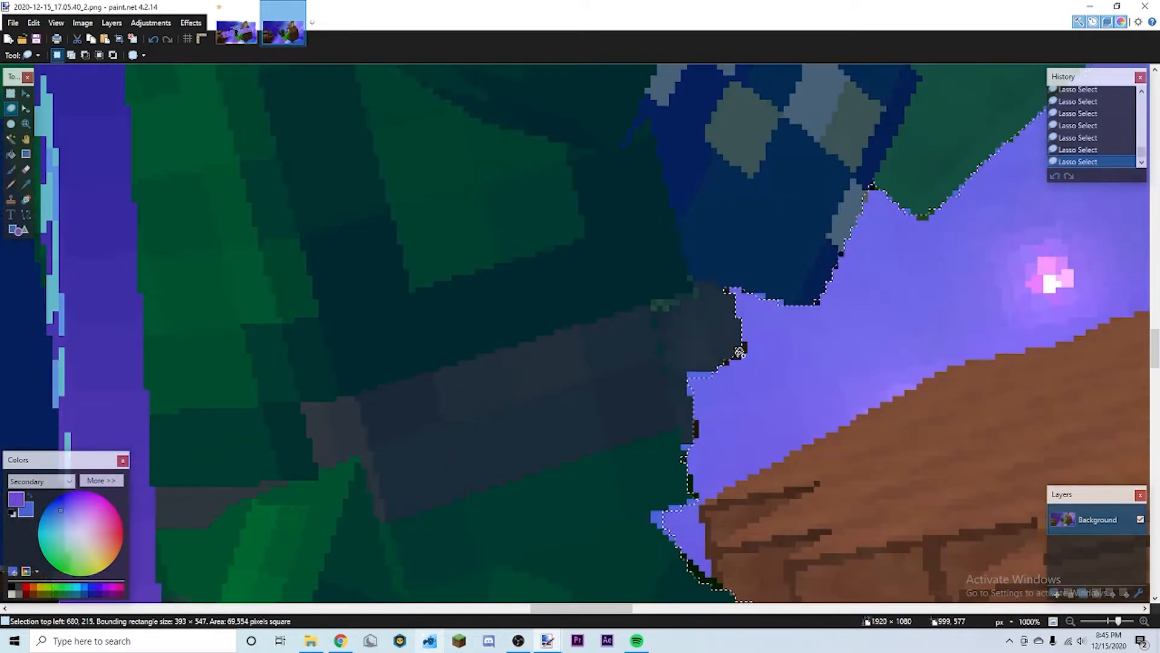
Step: Add the top of the player's head with its red band and blue part to complete the lasso selection
{"action": "scroll", "coordinate": [684, 460], "scroll_direction": "down", "scroll_amount": 7}
{"action": "mouse_move", "coordinate": [398, 353]}
{"action": "left_mouse_down"}
{"action": "mouse_move", "coordinate": [609, 235]}
{"action": "mouse_move", "coordinate": [870, 396]}
{"action": "left_mouse_up"}
{"action": "scroll", "coordinate": [665, 303], "scroll_direction": "right", "scroll_amount": 4}
{"action": "mouse_move", "coordinate": [492, 199]}
{"action": "left_mouse_down"}
{"action": "mouse_move", "coordinate": [798, 311]}
{"action": "mouse_move", "coordinate": [604, 423]}
{"action": "left_mouse_up"}
{"action": "scroll", "coordinate": [543, 314], "scroll_direction": "up", "scroll_amount": 2}
{"action": "mouse_move", "coordinate": [521, 302]}
{"action": "left_mouse_down"}
{"action": "mouse_move", "coordinate": [636, 252]}
{"action": "mouse_move", "coordinate": [776, 388]}
{"action": "mouse_move", "coordinate": [640, 480]}
{"action": "left_mouse_up"}
{"action": "scroll", "coordinate": [634, 485], "scroll_direction": "down", "scroll_amount": 8}
{"action": "scroll", "coordinate": [640, 482], "scroll_direction": "down", "scroll_amount": 4}
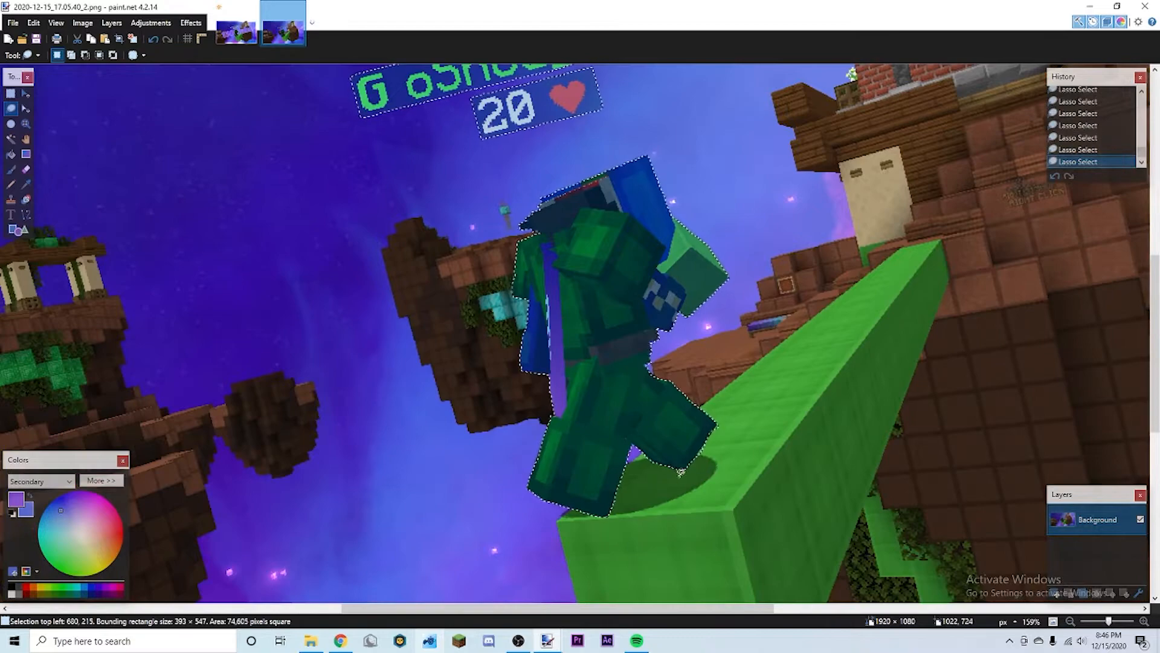
{"action": "scroll", "coordinate": [695, 475], "scroll_direction": "down", "scroll_amount": 4}
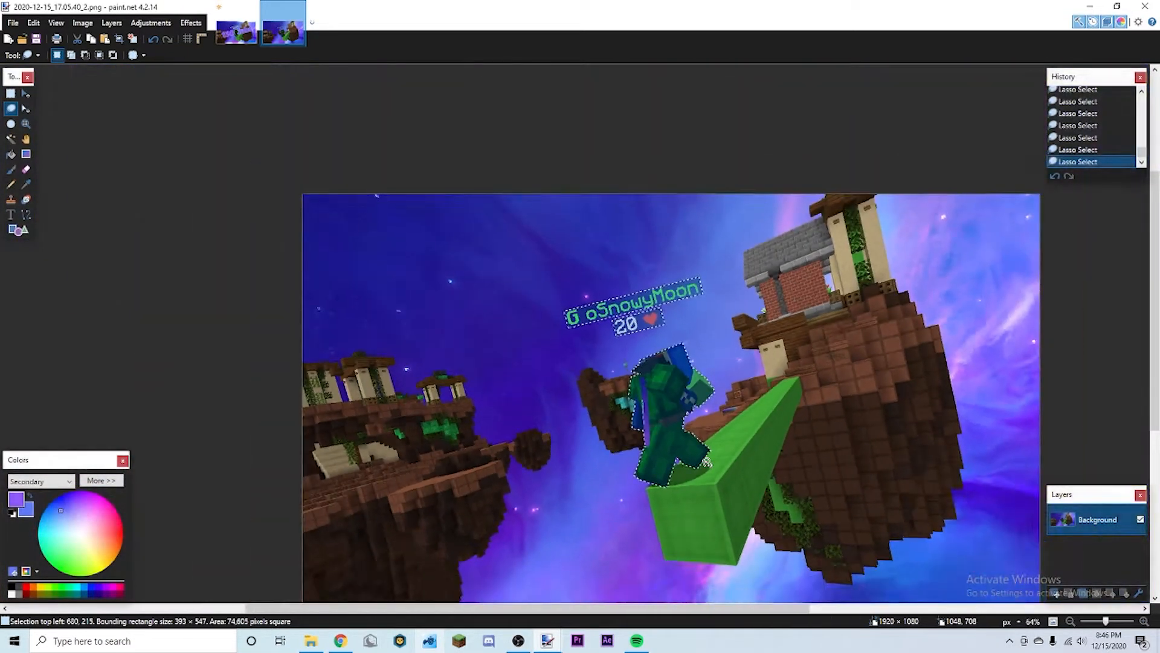
Step: Paste the player and name tag cutout onto a new layer, deselect it, and make the Background layer active
{"action": "left_click", "coordinate": [1055, 595]}
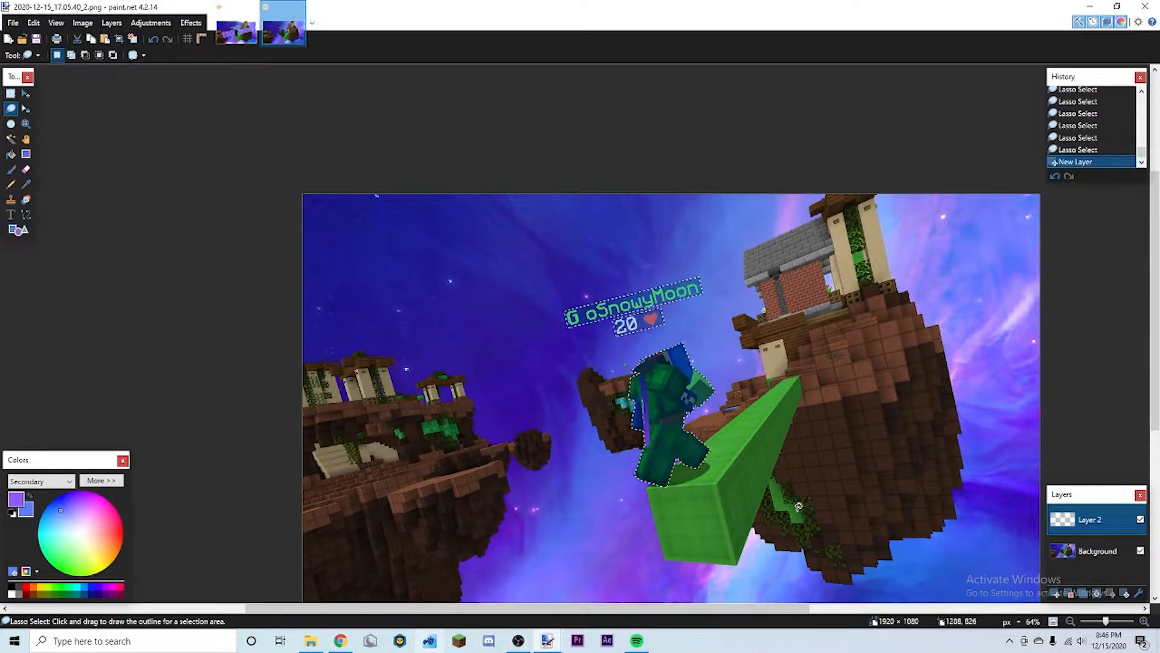
{"action": "key", "text": "ctrl+v"}
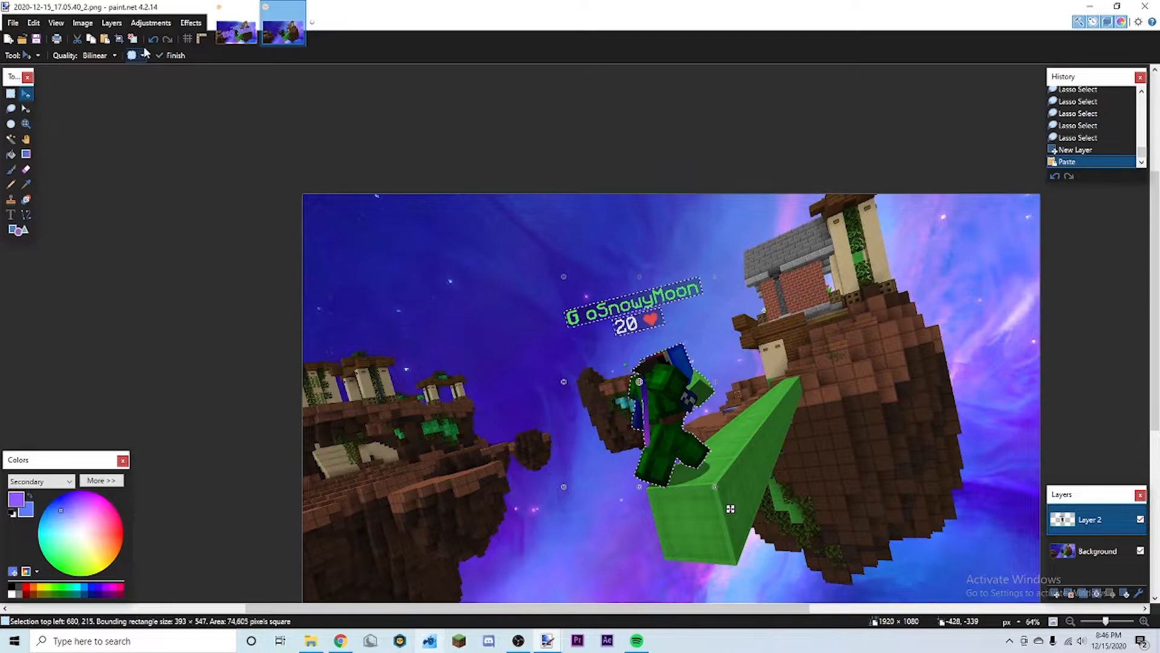
{"action": "key", "text": "ctrl+d"}
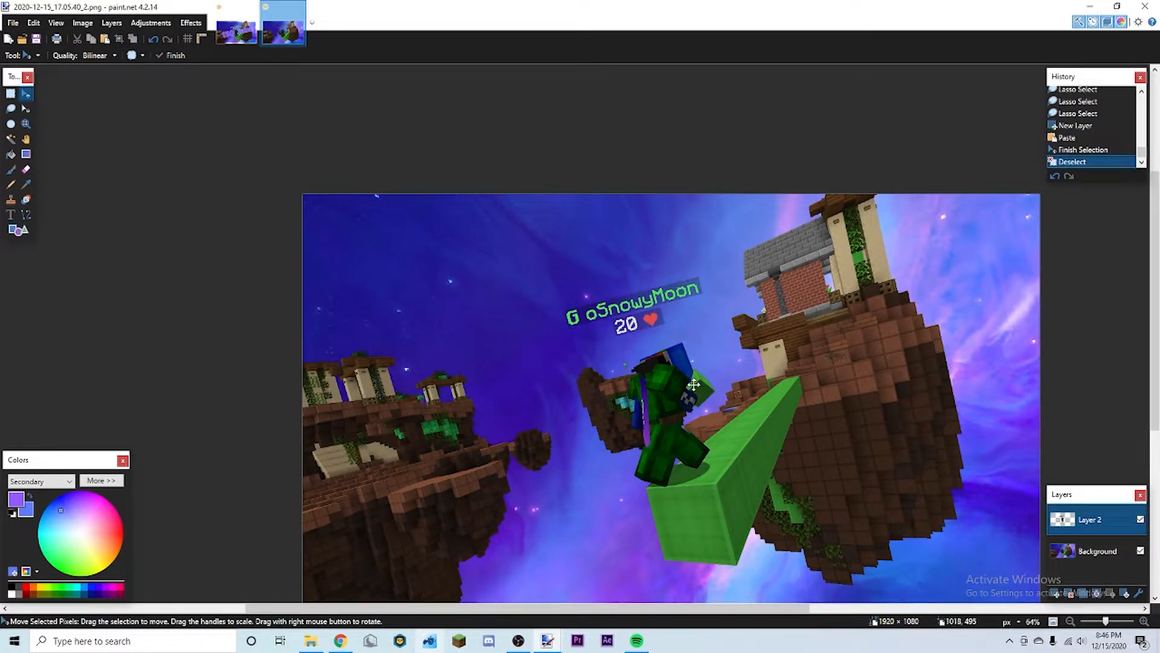
{"action": "scroll", "coordinate": [724, 386], "scroll_direction": "down", "scroll_amount": 2}
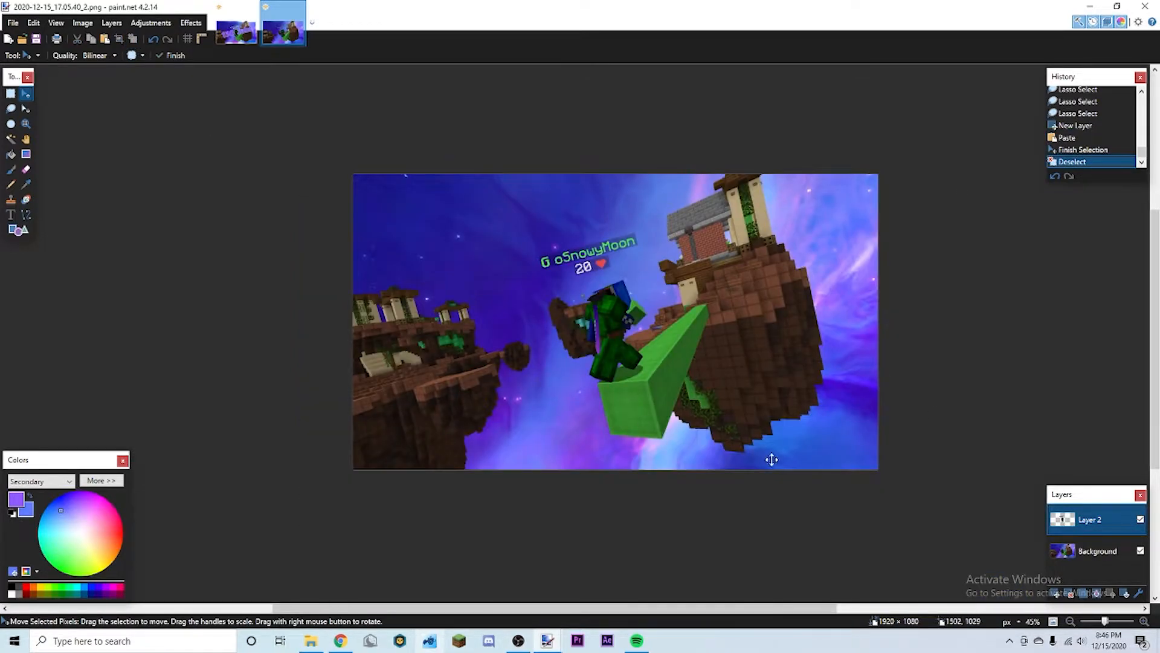
{"action": "left_click", "coordinate": [1070, 551]}
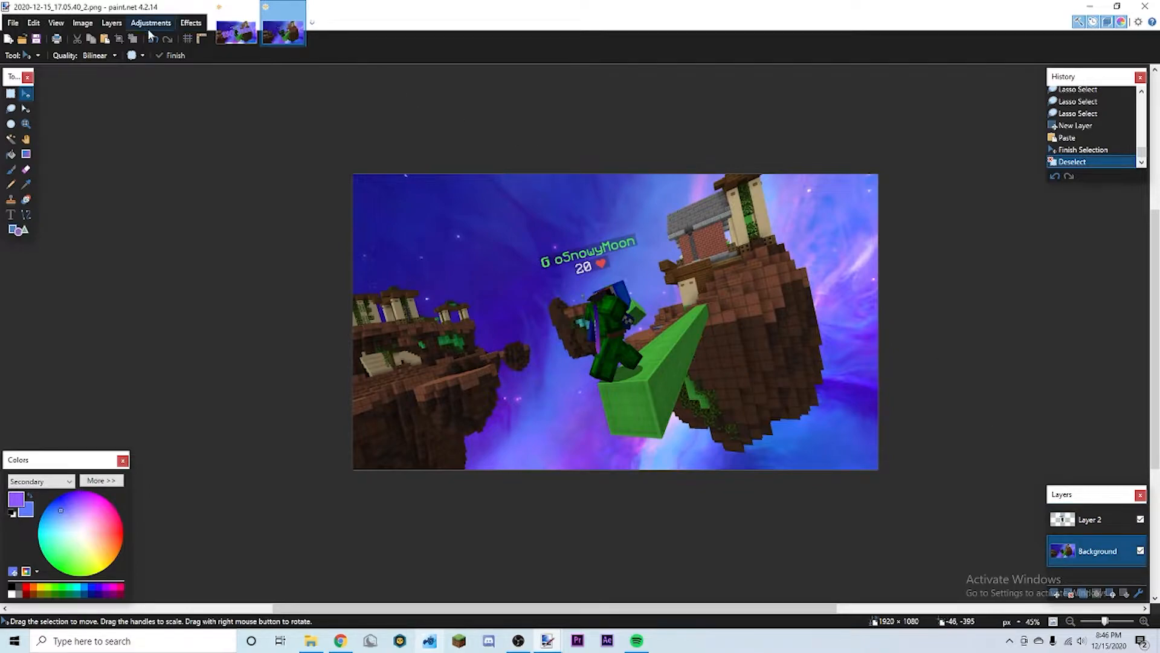
Step: Try a Gaussian Blur with radius 11 on the Background layer, and undo it
{"action": "left_click", "coordinate": [191, 23]}
{"action": "mouse_move", "coordinate": [243, 78]}
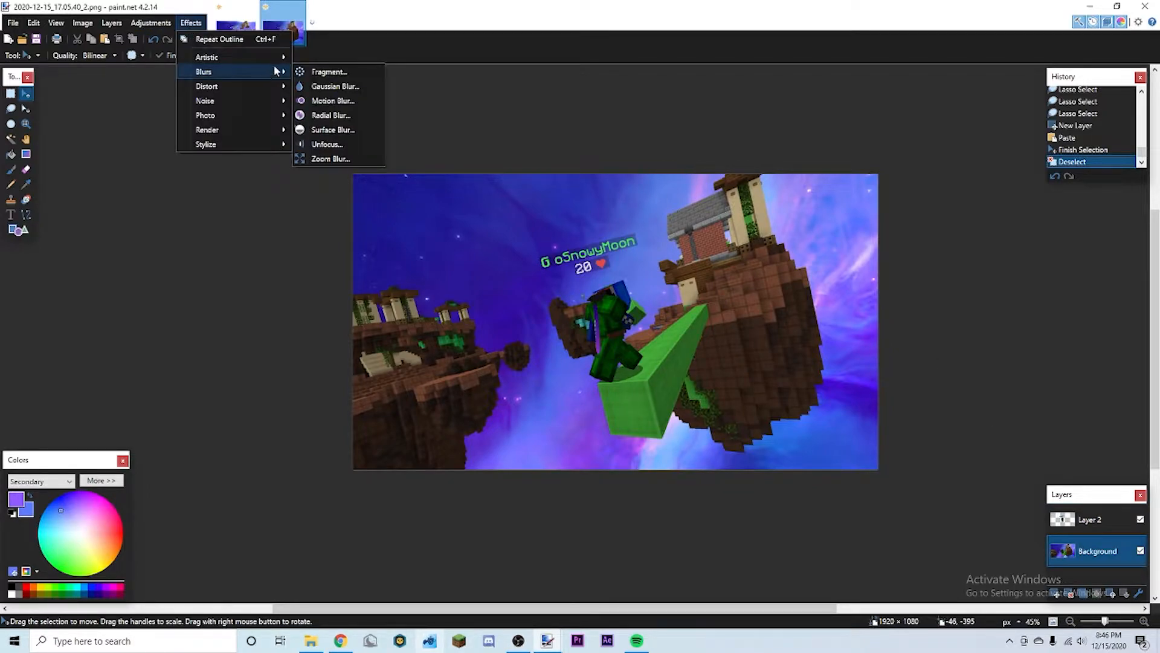
{"action": "left_click", "coordinate": [314, 83]}
{"action": "left_click_drag", "start_coordinate": [658, 284], "coordinate": [931, 164]}
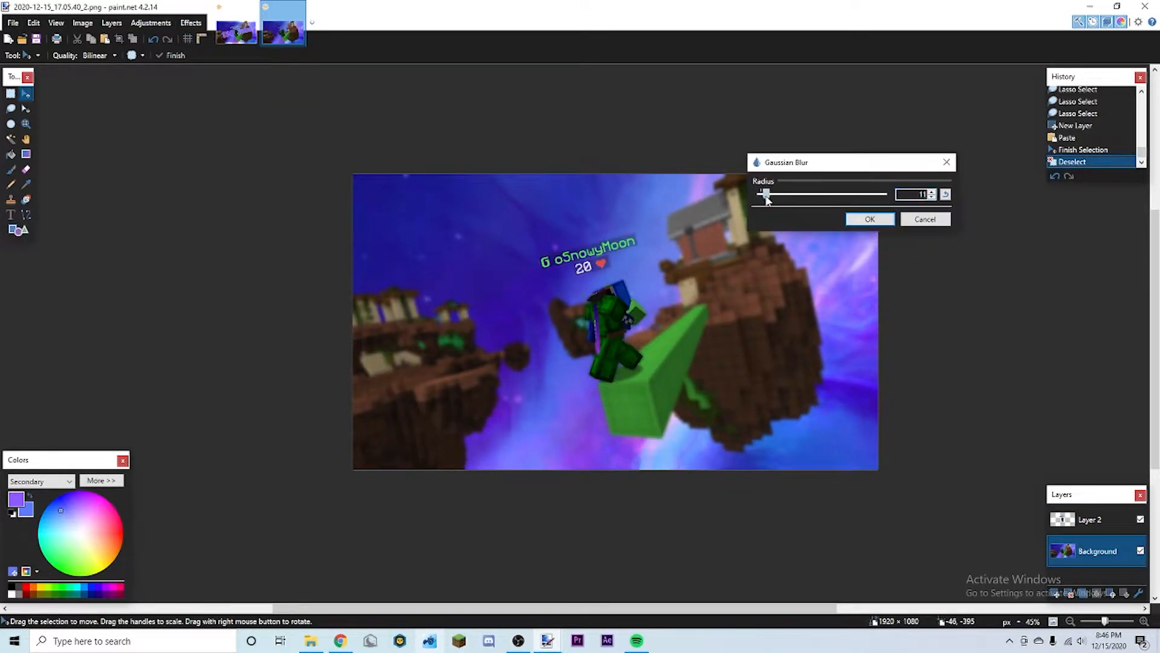
{"action": "left_click", "coordinate": [870, 219]}
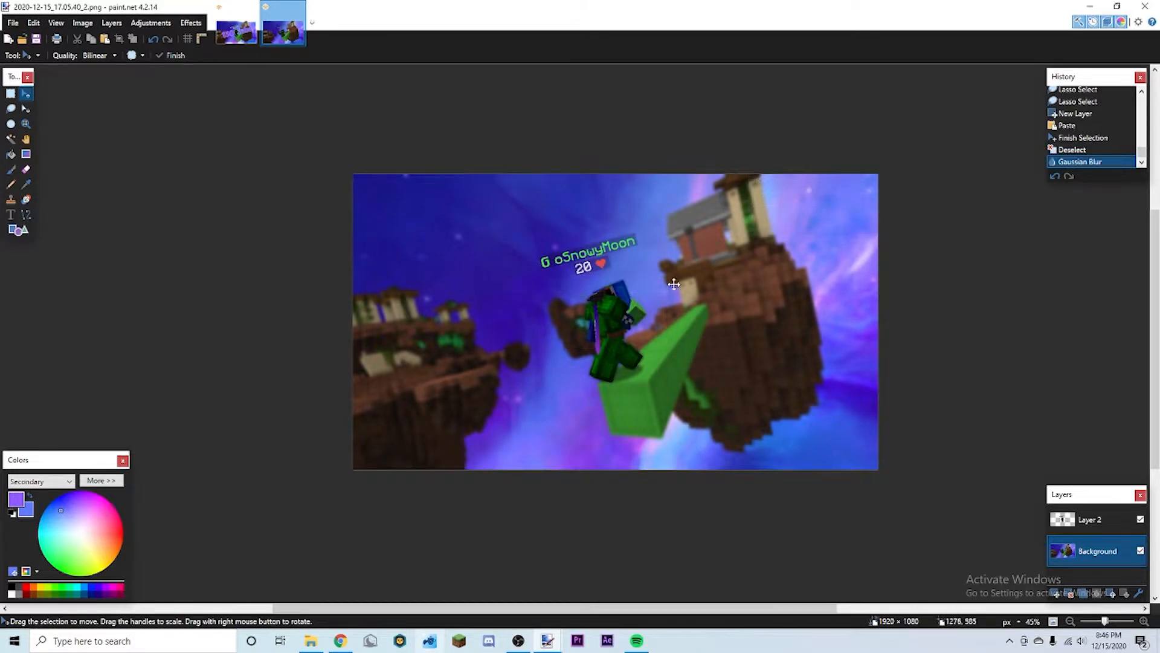
{"action": "left_click", "coordinate": [153, 40]}
Step: Try a Radial Blur at quality 2 on the Background layer, testing larger angles such as 4.24, and undo it
{"action": "left_click", "coordinate": [191, 23]}
{"action": "mouse_move", "coordinate": [243, 78]}
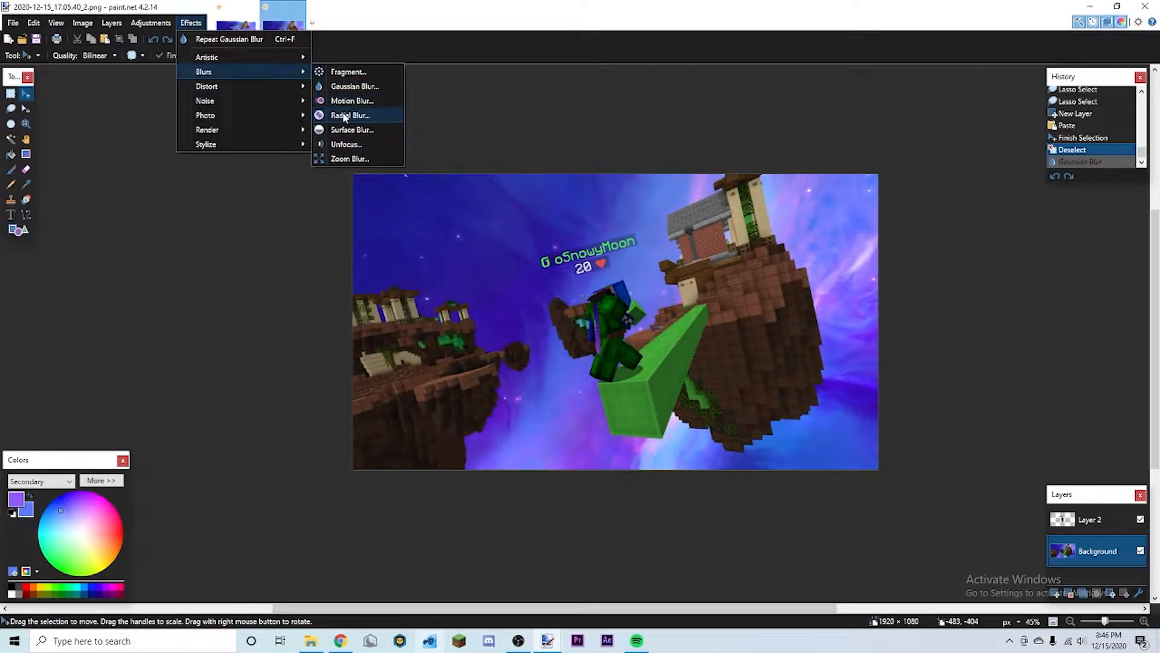
{"action": "left_click", "coordinate": [329, 111]}
{"action": "left_click_drag", "start_coordinate": [421, 167], "coordinate": [298, 138]}
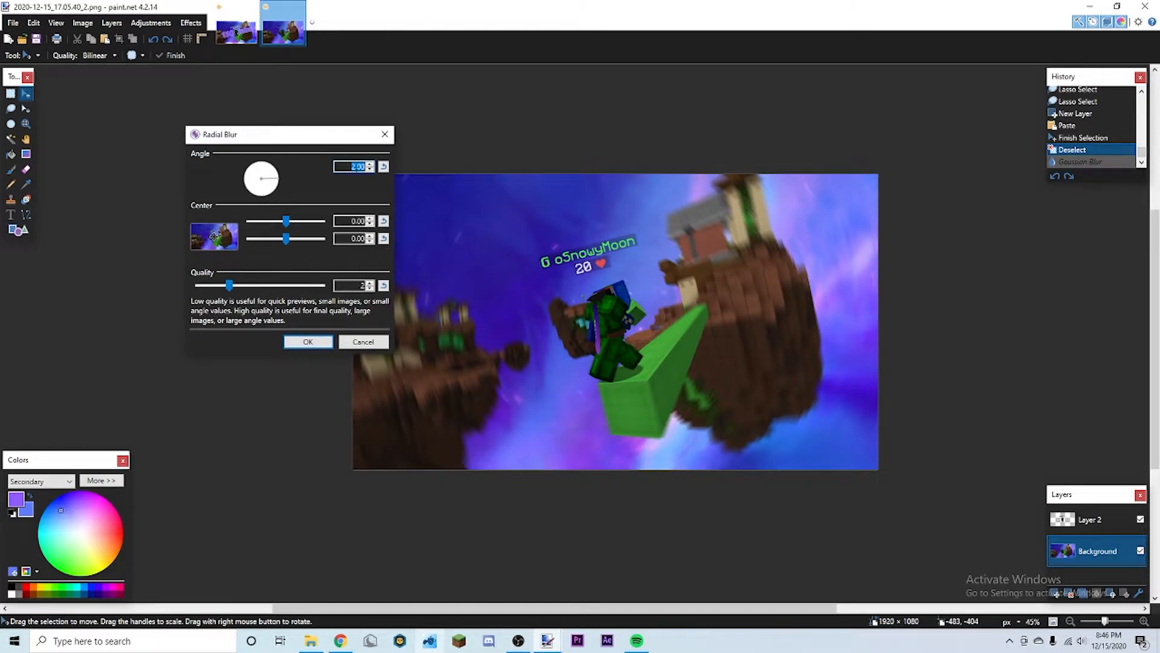
{"action": "type", "text": "4.24"}
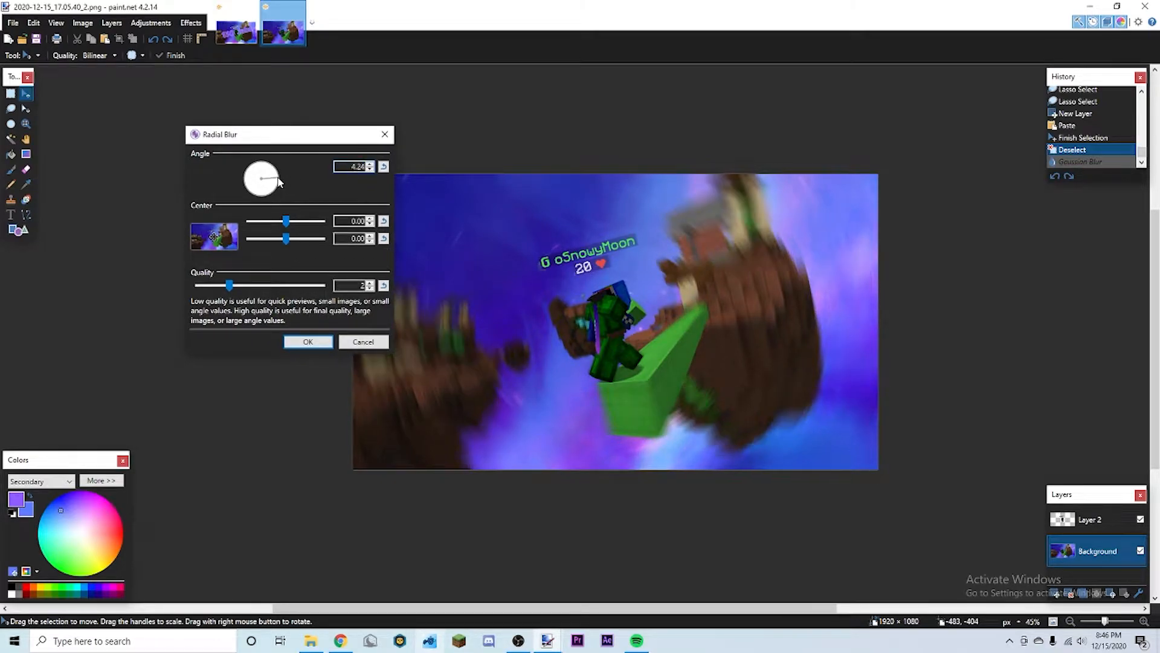
{"action": "left_click_drag", "start_coordinate": [278, 177], "coordinate": [278, 177]}
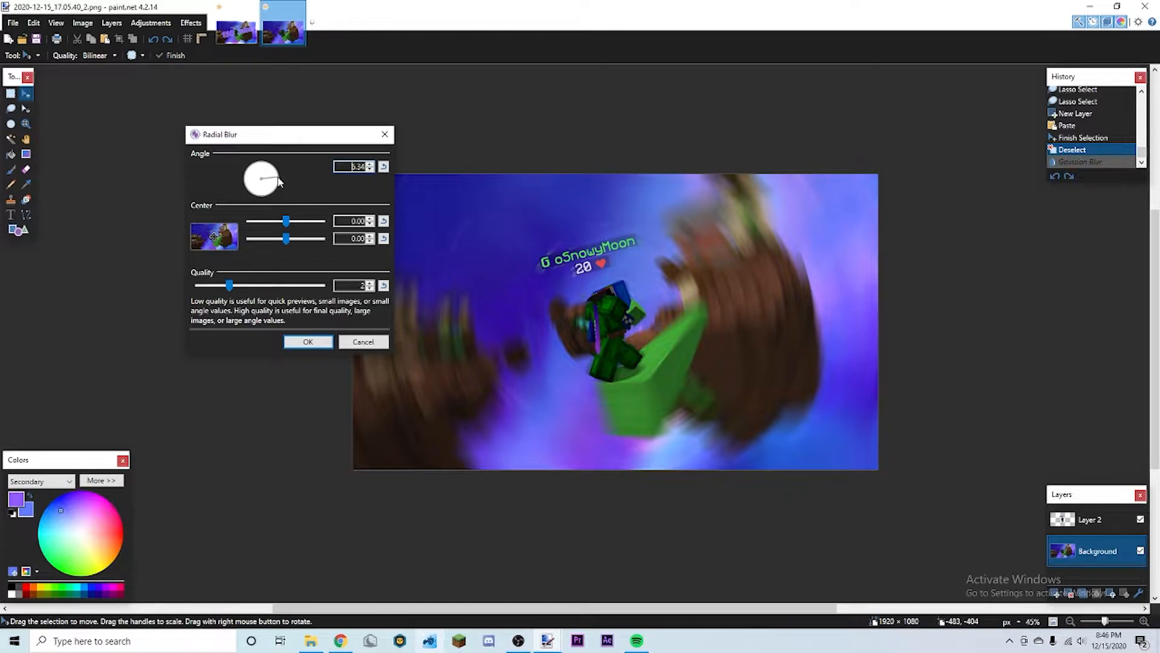
{"action": "left_click_drag", "start_coordinate": [278, 177], "coordinate": [284, 179]}
{"action": "left_click", "coordinate": [308, 342]}
{"action": "scroll", "coordinate": [681, 331], "scroll_direction": "down", "scroll_amount": 1}
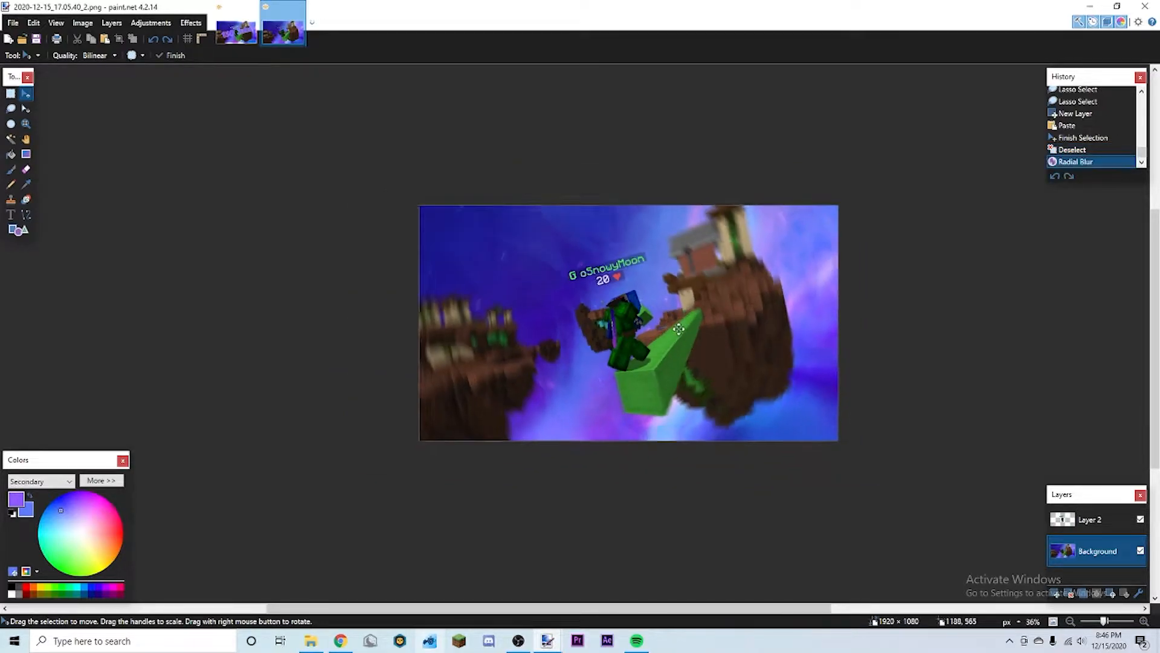
{"action": "scroll", "coordinate": [681, 331], "scroll_direction": "up", "scroll_amount": 1}
{"action": "left_click", "coordinate": [154, 43]}
Step: Apply a Gaussian Blur to the Background layer
{"action": "left_click", "coordinate": [191, 22]}
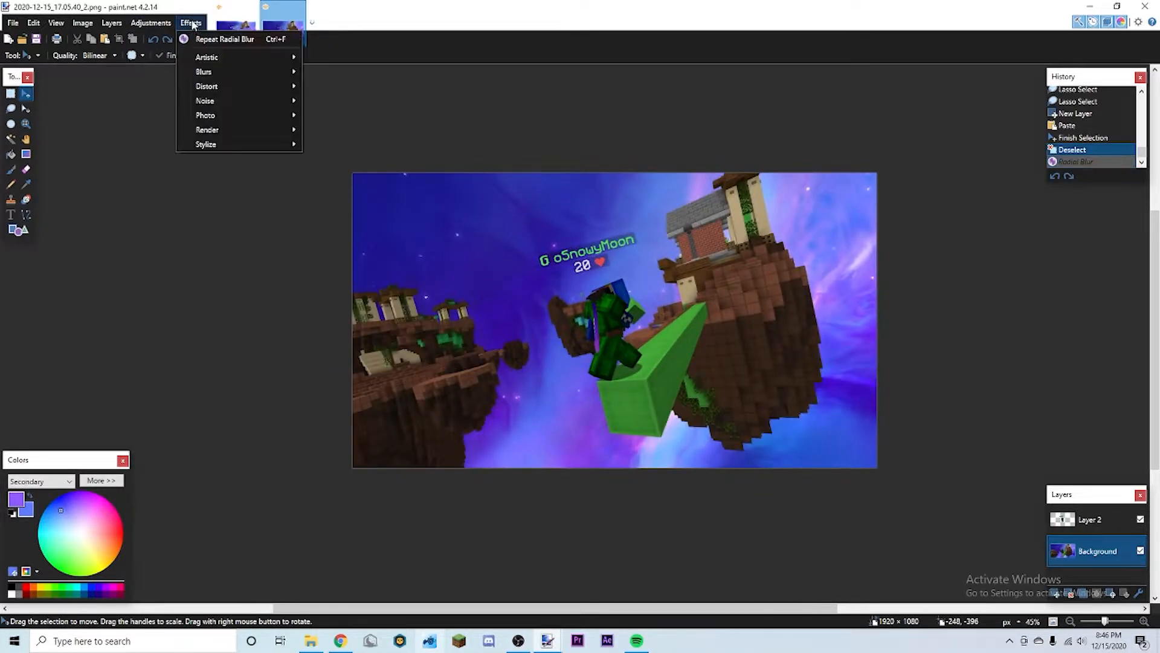
{"action": "mouse_move", "coordinate": [234, 76]}
{"action": "left_click", "coordinate": [320, 86]}
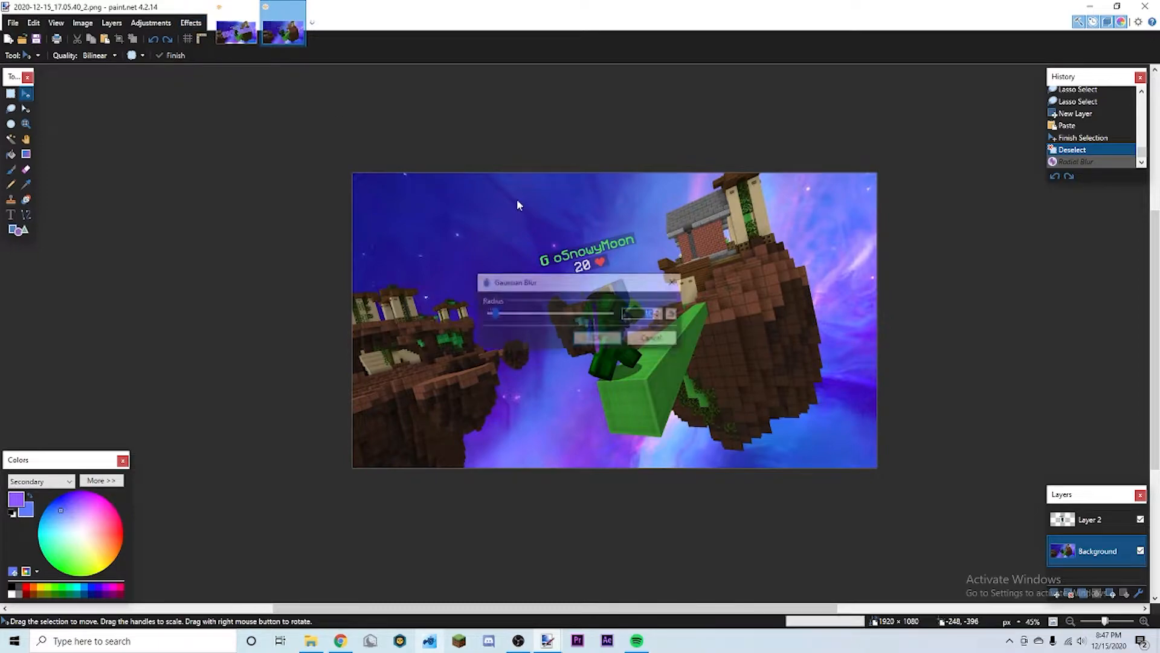
{"action": "left_click", "coordinate": [597, 337]}
Step: Apply a centred Radial Blur with angle 2.00 and quality 2 to the Background layer
{"action": "left_click", "coordinate": [191, 22]}
{"action": "mouse_move", "coordinate": [258, 72]}
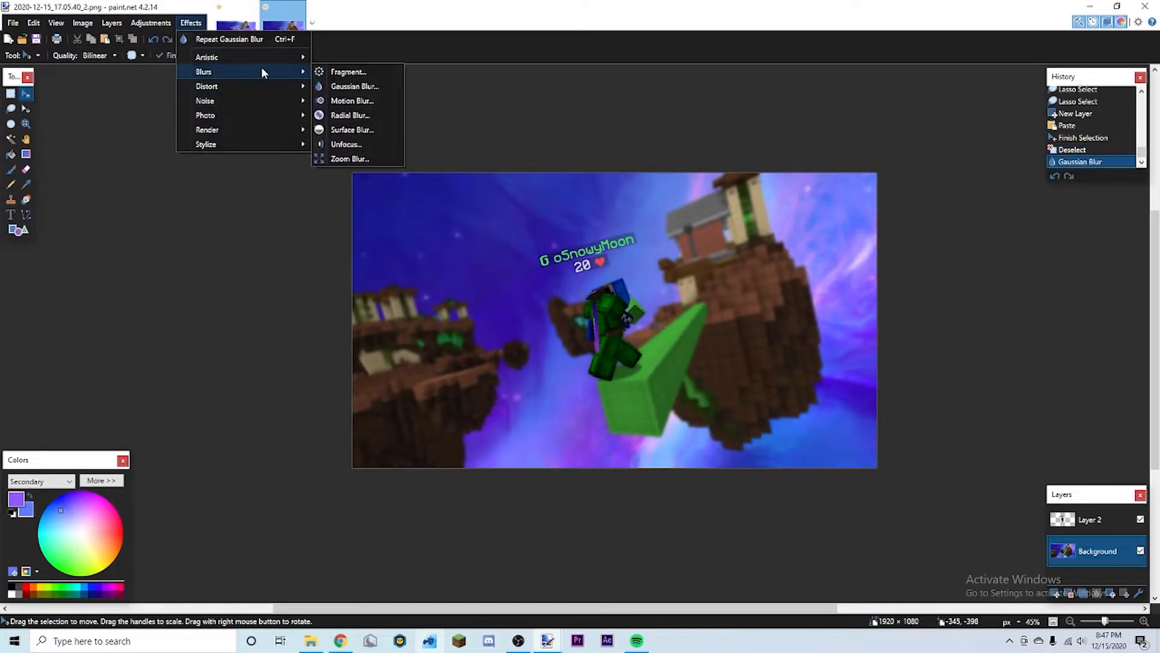
{"action": "left_click", "coordinate": [338, 115]}
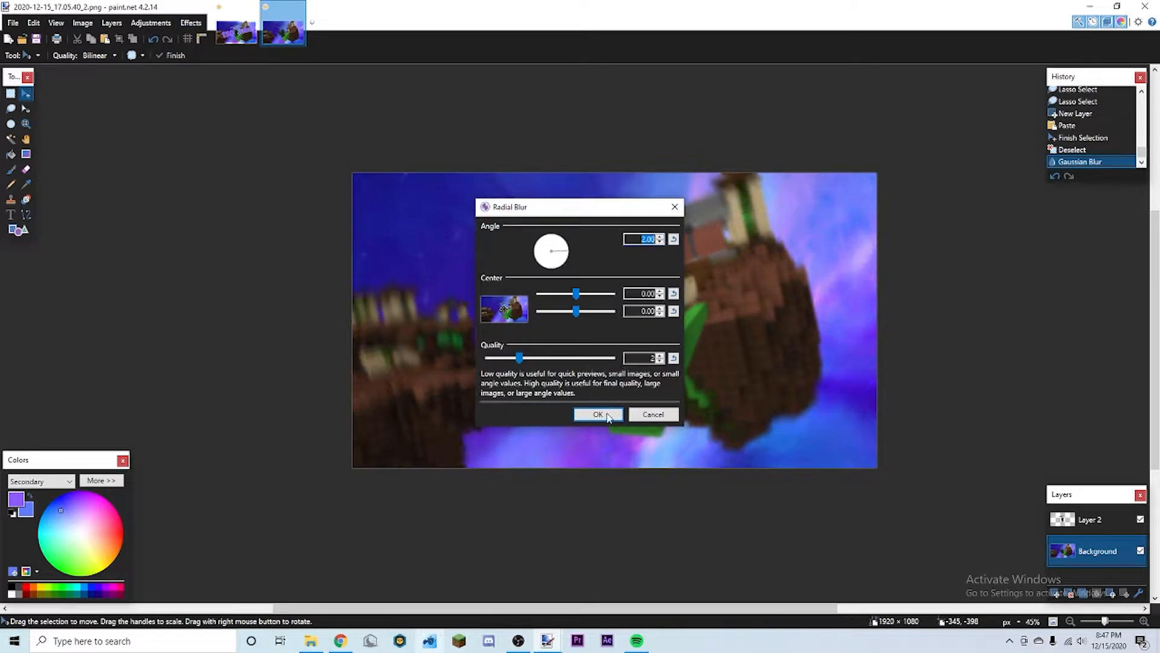
{"action": "left_click", "coordinate": [598, 415]}
{"action": "scroll", "coordinate": [731, 387], "scroll_direction": "down", "scroll_amount": 3}
{"action": "scroll", "coordinate": [725, 371], "scroll_direction": "up", "scroll_amount": 2}
{"action": "scroll", "coordinate": [719, 378], "scroll_direction": "up", "scroll_amount": 1}
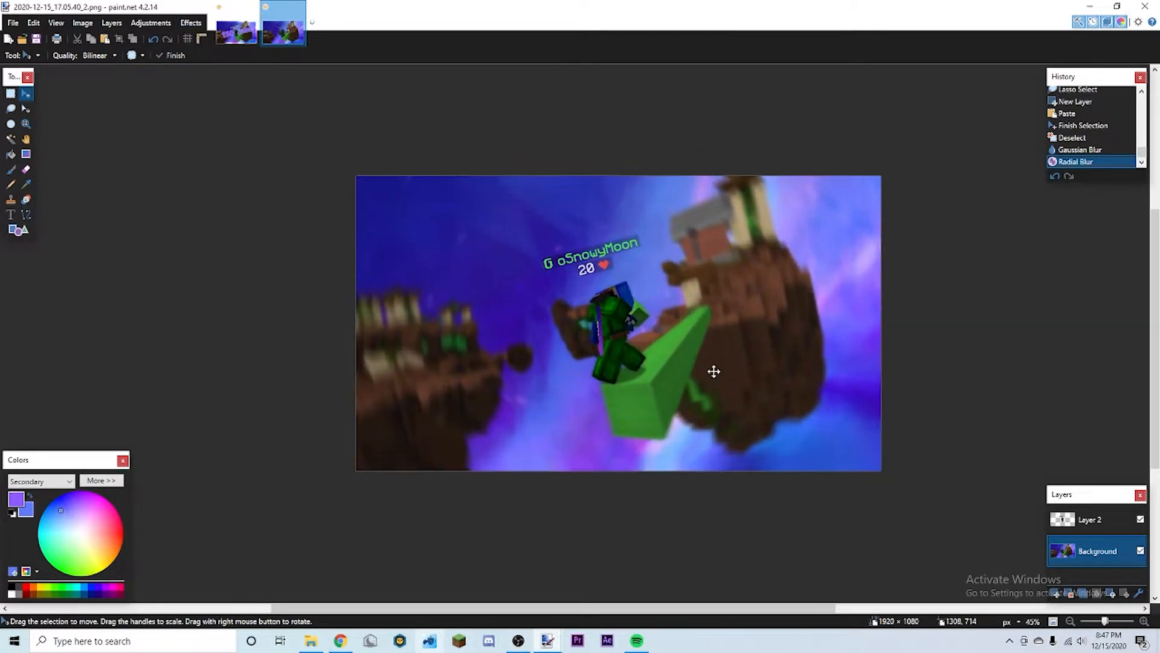
Step: Add a new layer above Layer 2 and cover the whole canvas with a solid white rectangle about 2408 × 1335 pixels
{"action": "left_click", "coordinate": [1091, 520]}
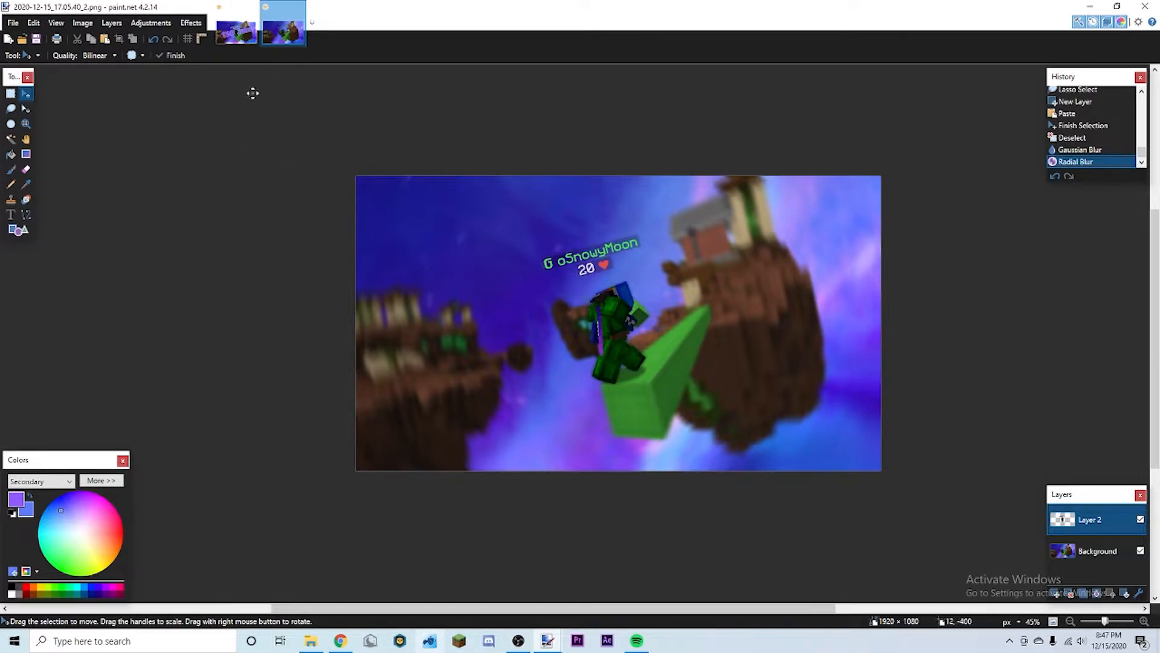
{"action": "left_click", "coordinate": [1055, 594]}
{"action": "left_click", "coordinate": [30, 229]}
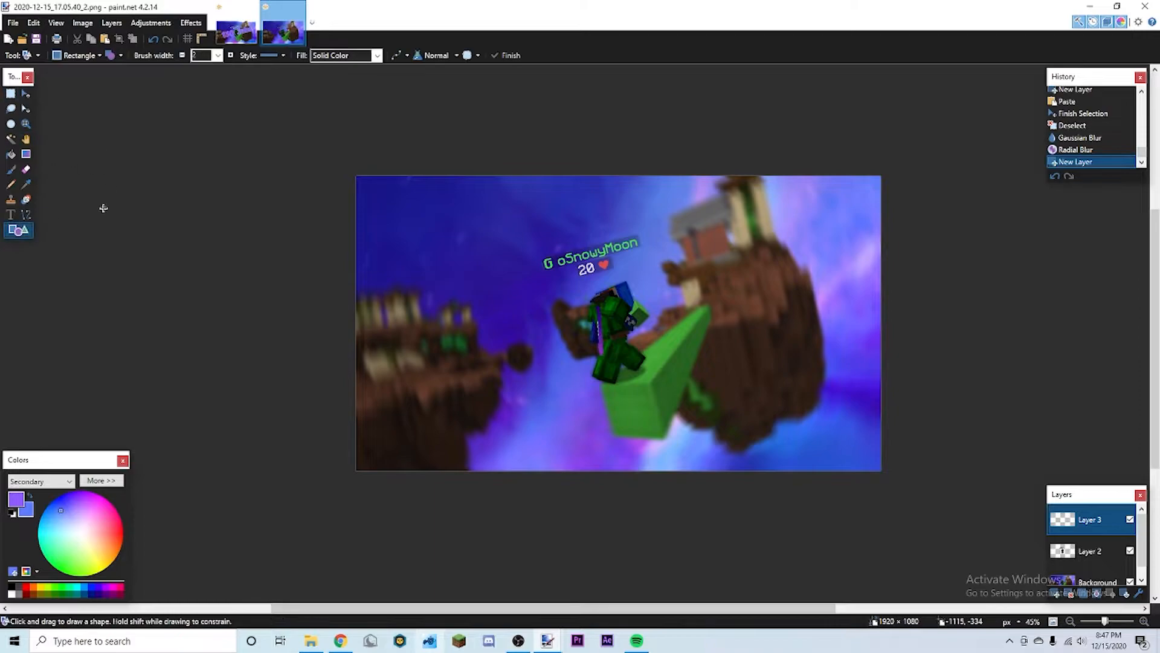
{"action": "right_click", "coordinate": [11, 594]}
{"action": "left_click", "coordinate": [27, 494]}
{"action": "mouse_move", "coordinate": [329, 166]}
{"action": "left_mouse_down"}
{"action": "mouse_move", "coordinate": [751, 383]}
{"action": "mouse_move", "coordinate": [987, 529]}
{"action": "left_mouse_up"}
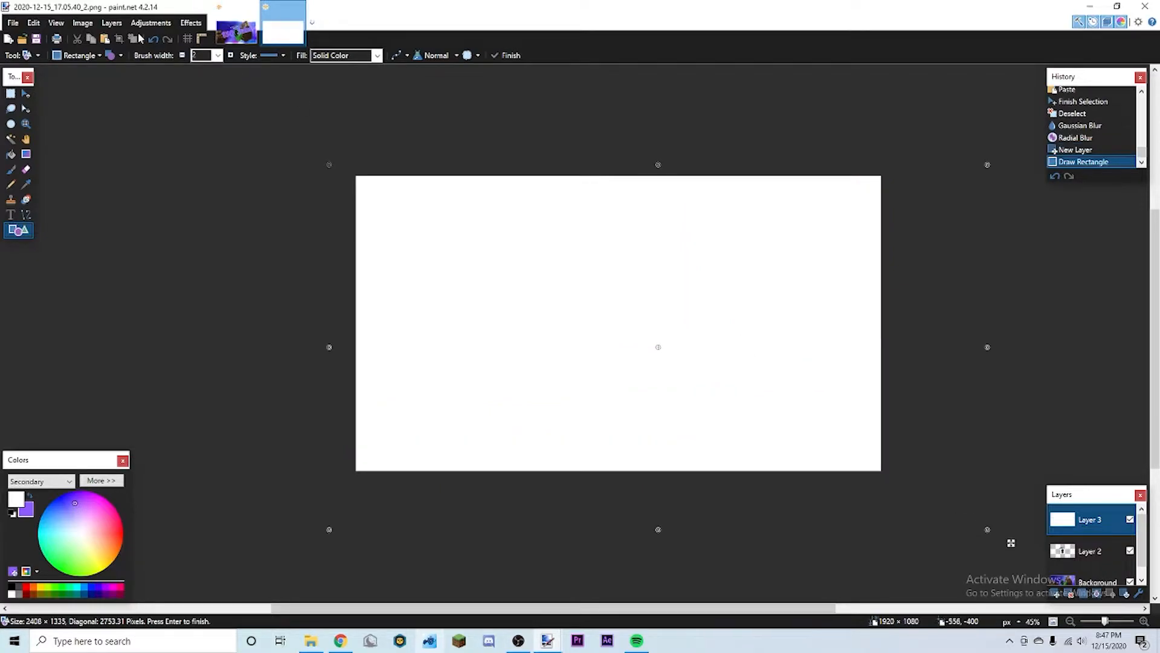
{"action": "key", "text": "Return"}
Step: Try erasing an area of about 1876 × 1029 pixels inside the white layer's edges, then undo it and drop the selection
{"action": "scroll", "coordinate": [281, 202], "scroll_direction": "down", "scroll_amount": 4}
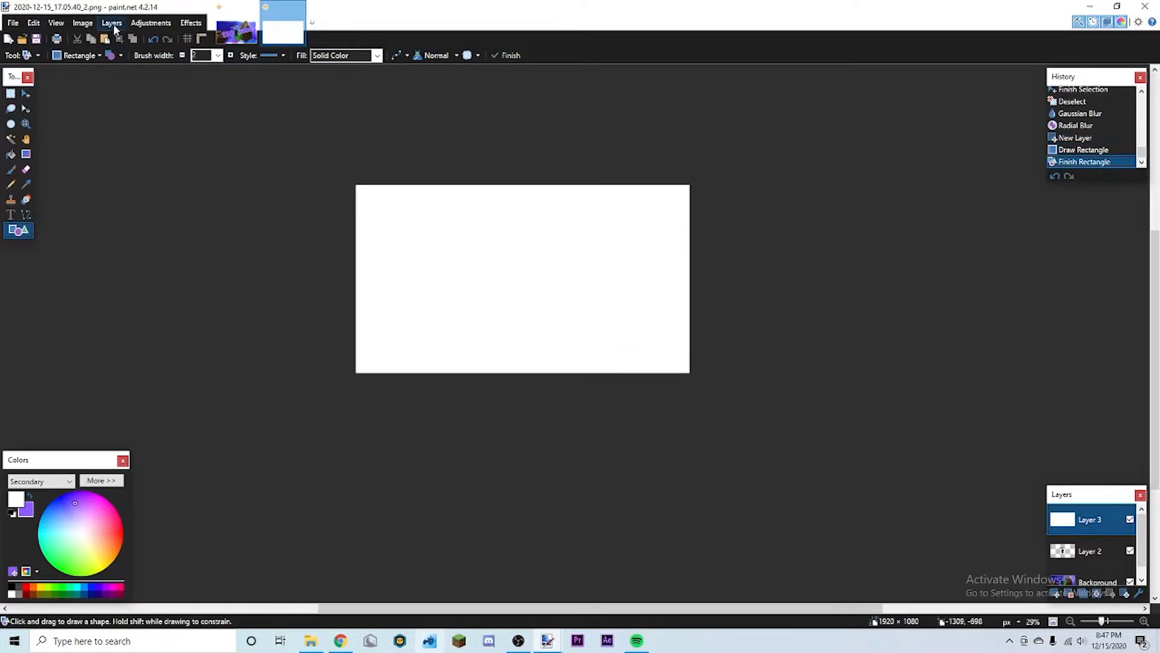
{"action": "left_click", "coordinate": [11, 94]}
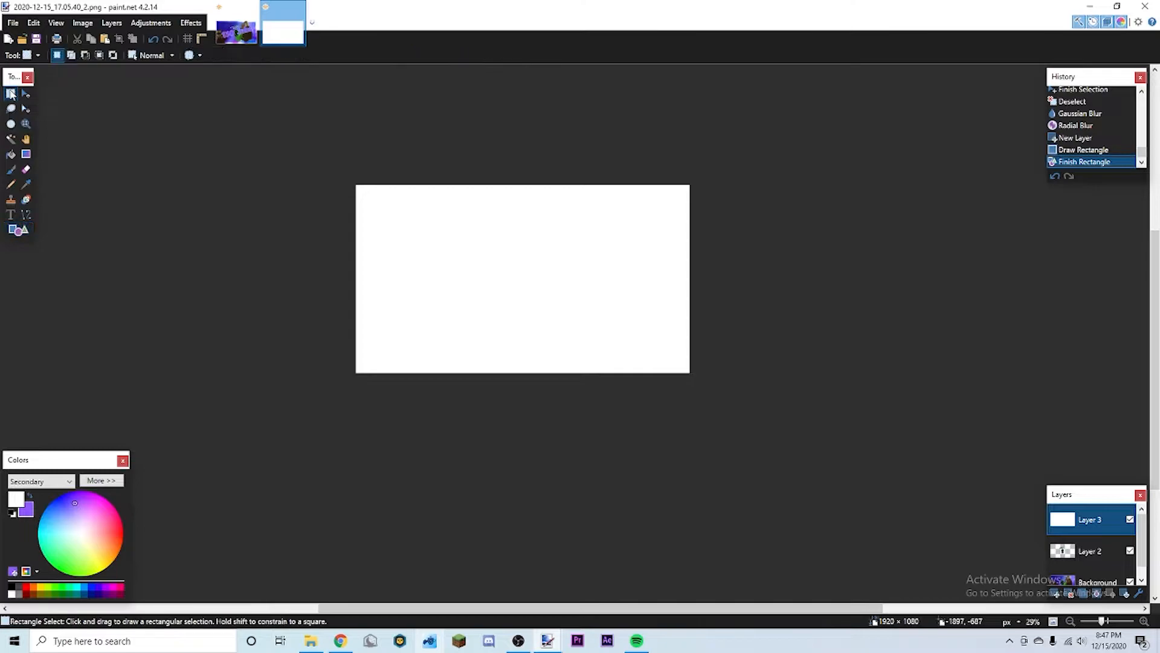
{"action": "scroll", "coordinate": [409, 308], "scroll_direction": "up", "scroll_amount": 4}
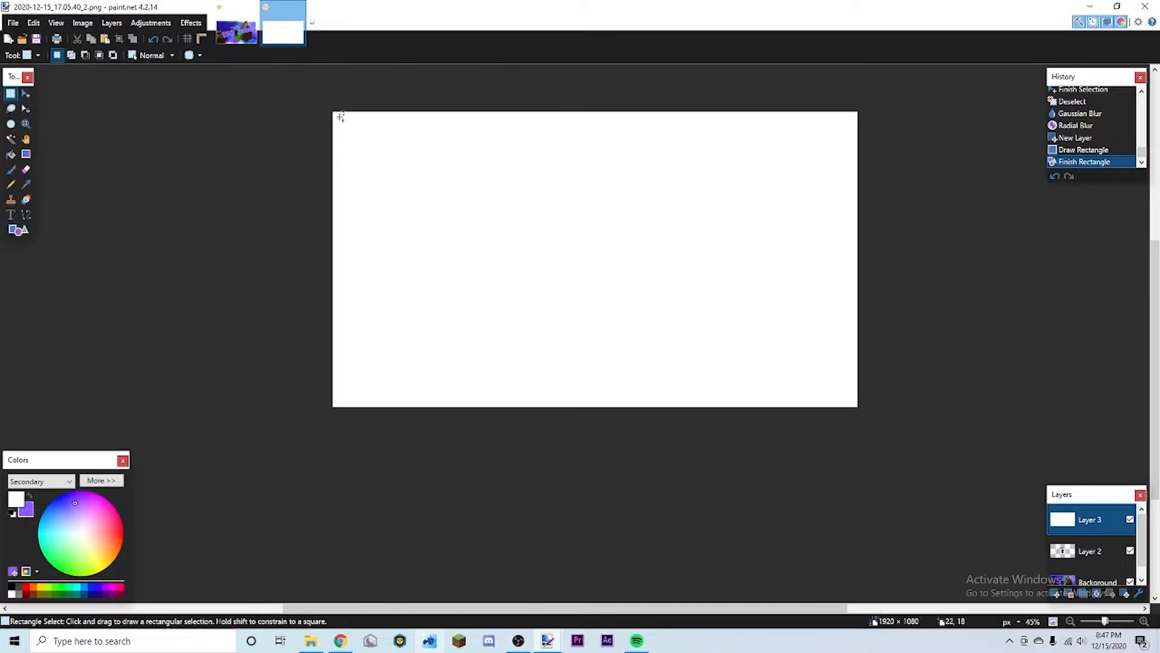
{"action": "left_click_drag", "start_coordinate": [340, 119], "coordinate": [853, 399]}
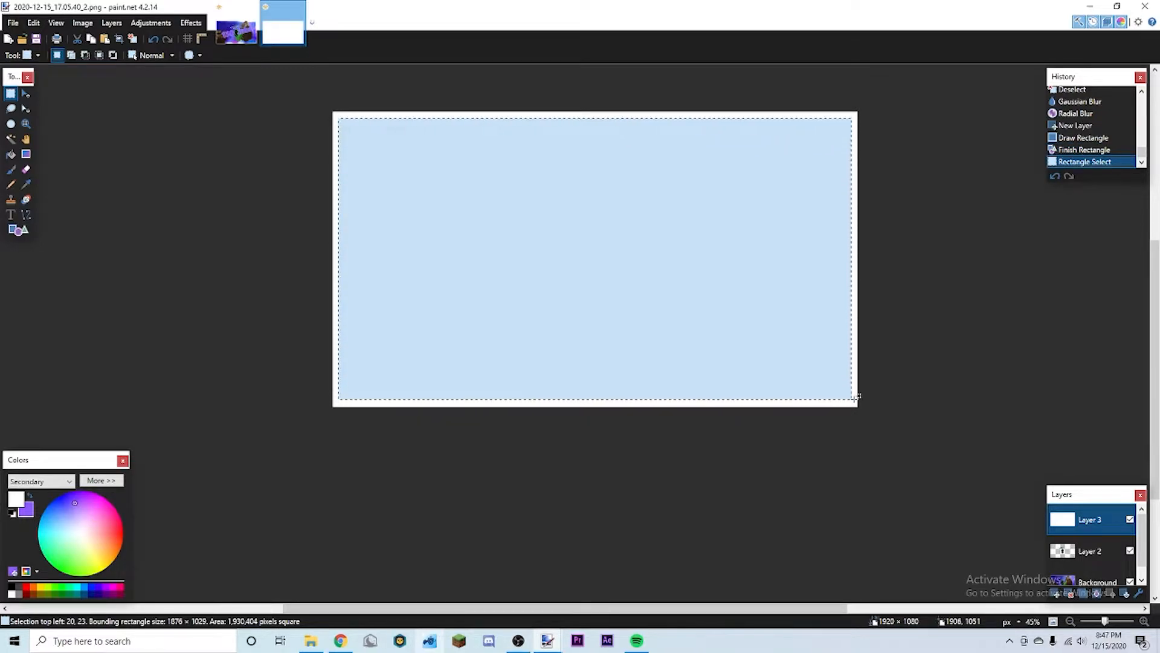
{"action": "key", "text": "Delete"}
{"action": "scroll", "coordinate": [785, 193], "scroll_direction": "down", "scroll_amount": 2}
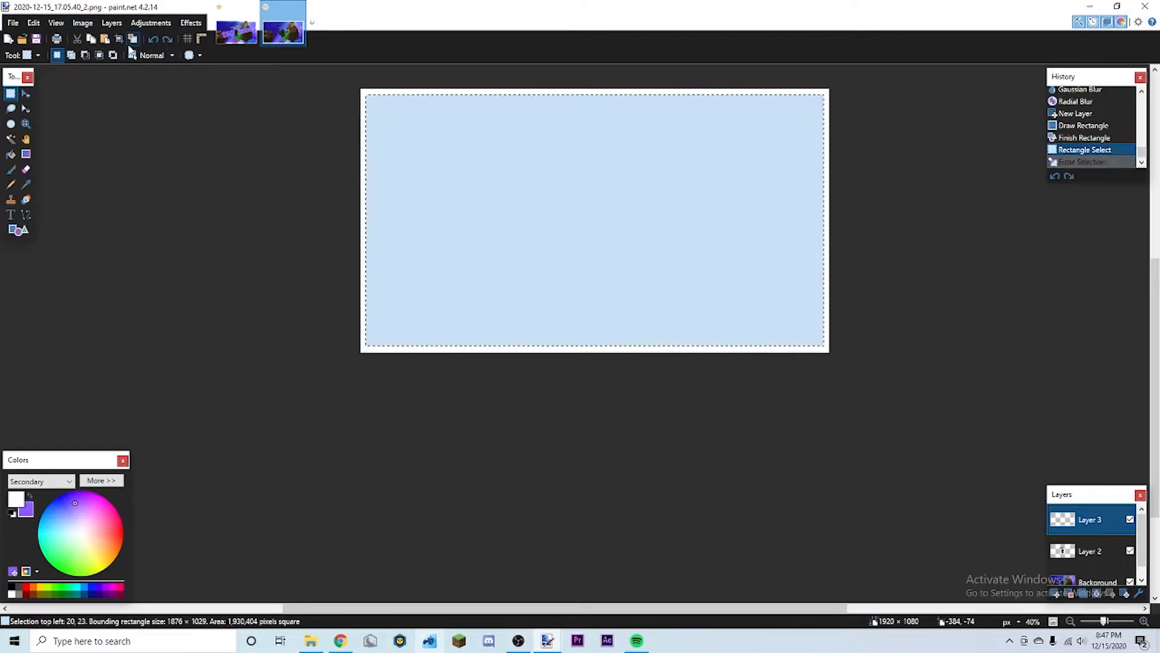
{"action": "left_click", "coordinate": [153, 39]}
{"action": "left_click", "coordinate": [438, 133]}
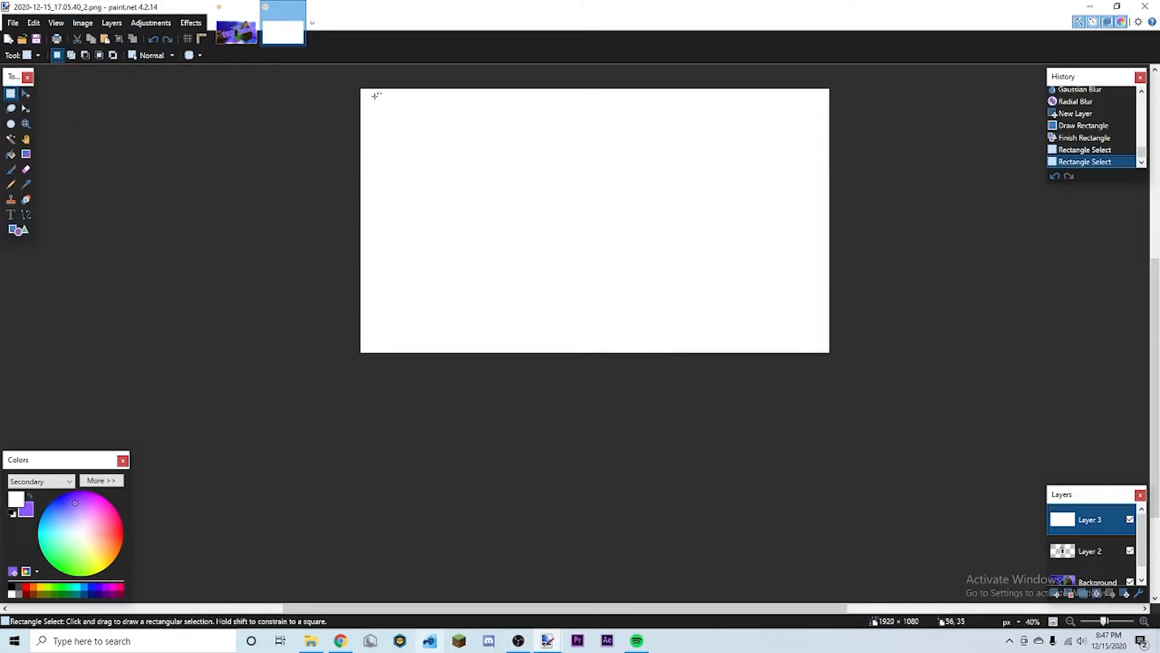
Step: Select the area just inside the edges of the white Layer 3 and erase it, leaving a thin even white border
{"action": "left_click_drag", "start_coordinate": [371, 98], "coordinate": [768, 312]}
{"action": "left_click_drag", "start_coordinate": [369, 96], "coordinate": [820, 346]}
{"action": "key", "text": "Delete"}
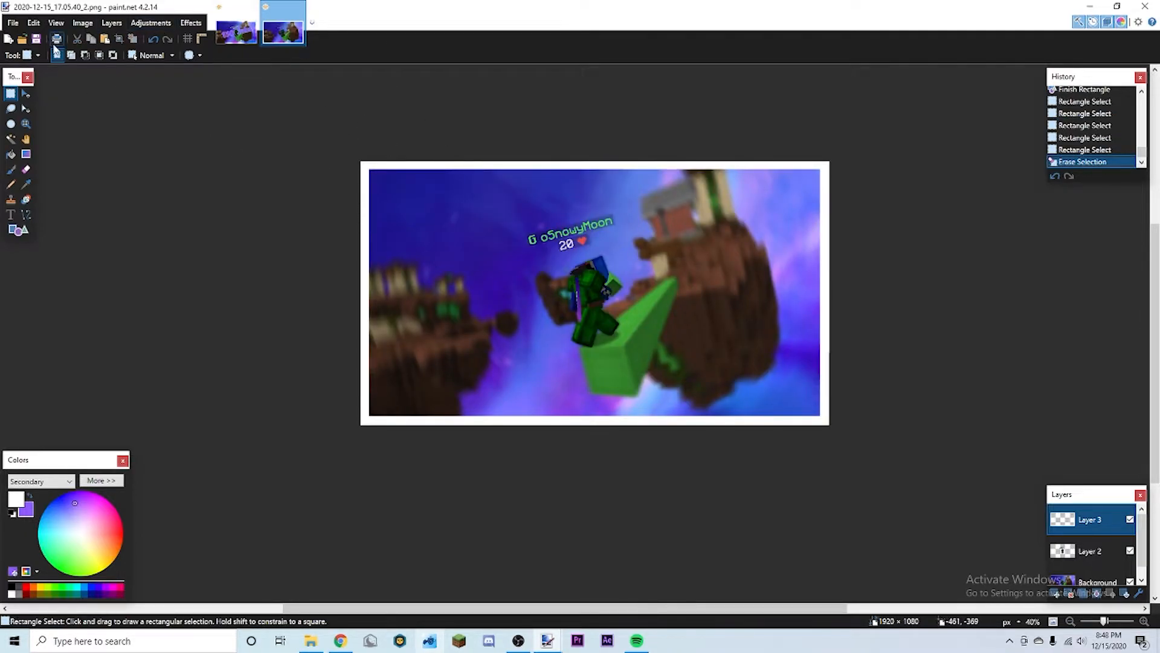
Step: Try lowering Layer 3's opacity to 98 in the layer properties, and undo the change
{"action": "left_click", "coordinate": [111, 24]}
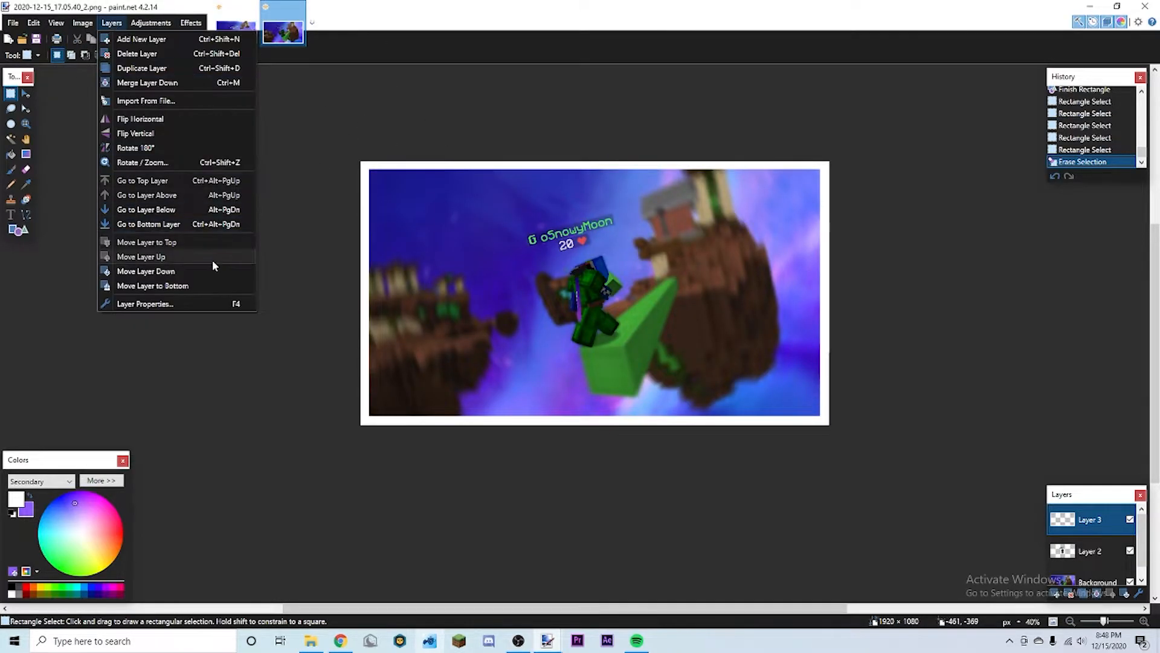
{"action": "left_click", "coordinate": [194, 303]}
{"action": "left_click_drag", "start_coordinate": [601, 250], "coordinate": [1089, 162]}
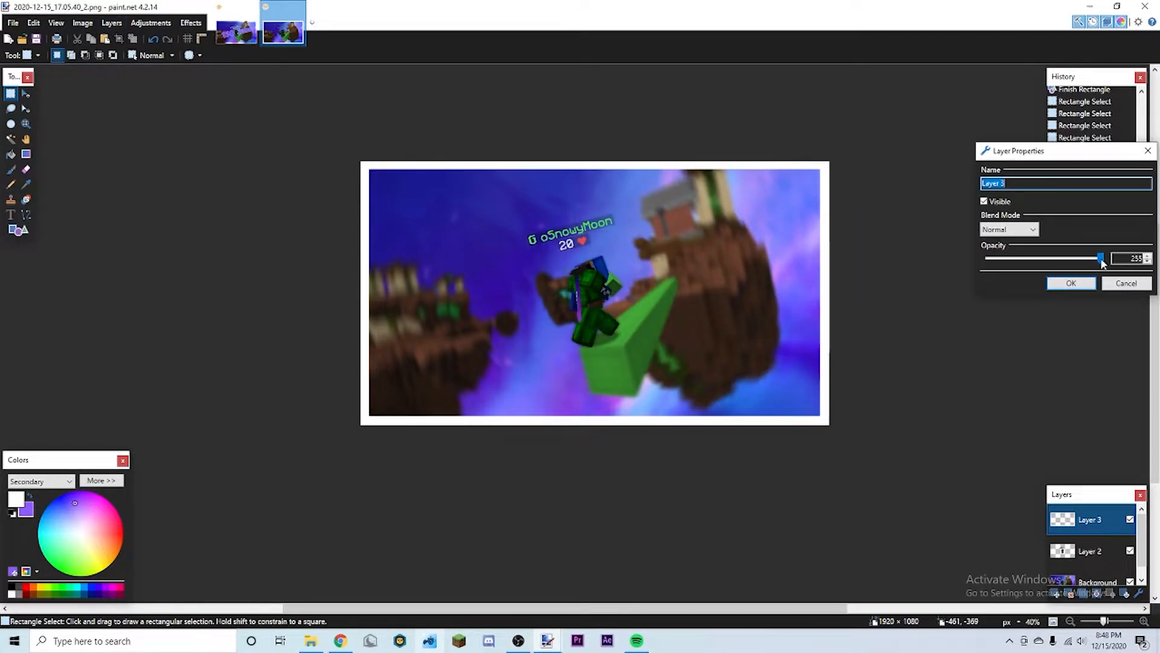
{"action": "left_click", "coordinate": [1024, 234]}
{"action": "left_click", "coordinate": [1103, 263]}
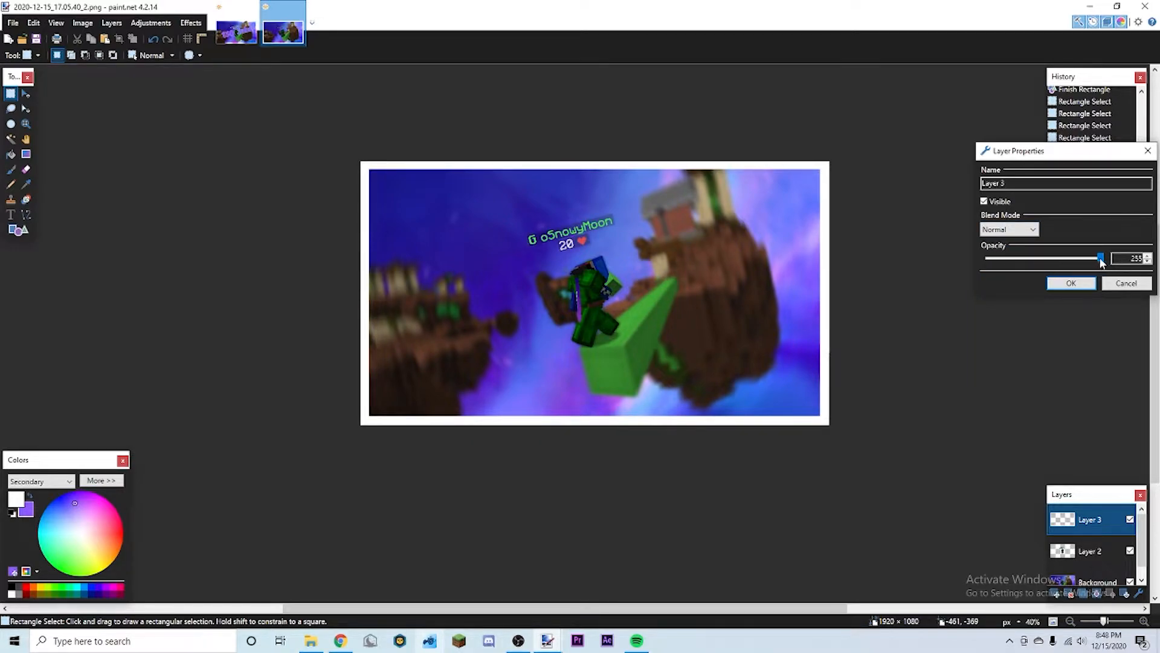
{"action": "left_click_drag", "start_coordinate": [1047, 264], "coordinate": [1030, 263]}
{"action": "left_click_drag", "start_coordinate": [1064, 155], "coordinate": [919, 106]}
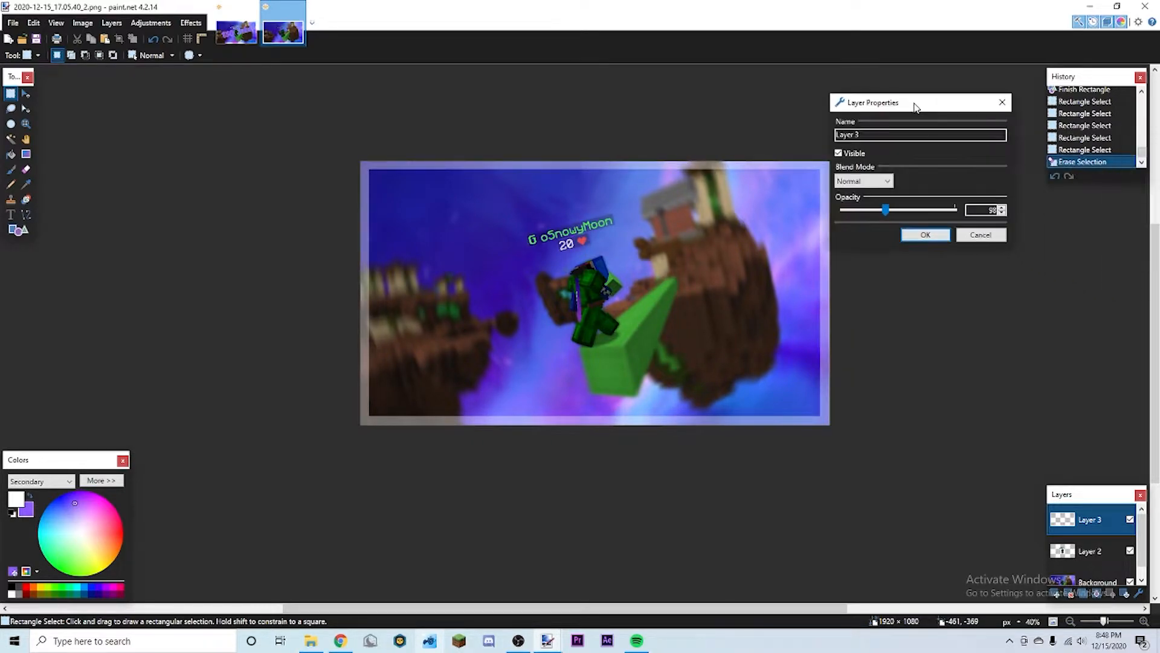
{"action": "left_click", "coordinate": [937, 239]}
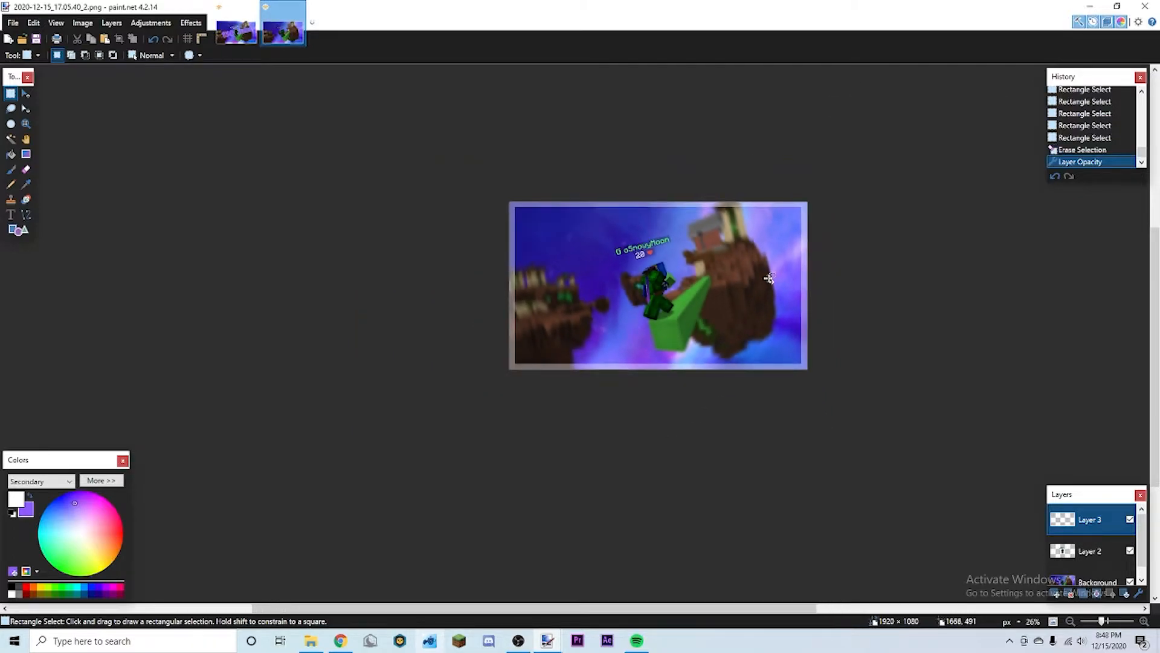
{"action": "key", "text": "ctrl+z"}
Step: Set the blend mode of the white border layer, Layer 3, to Overlay
{"action": "left_click", "coordinate": [150, 23]}
{"action": "mouse_move", "coordinate": [111, 23]}
{"action": "left_click", "coordinate": [145, 303]}
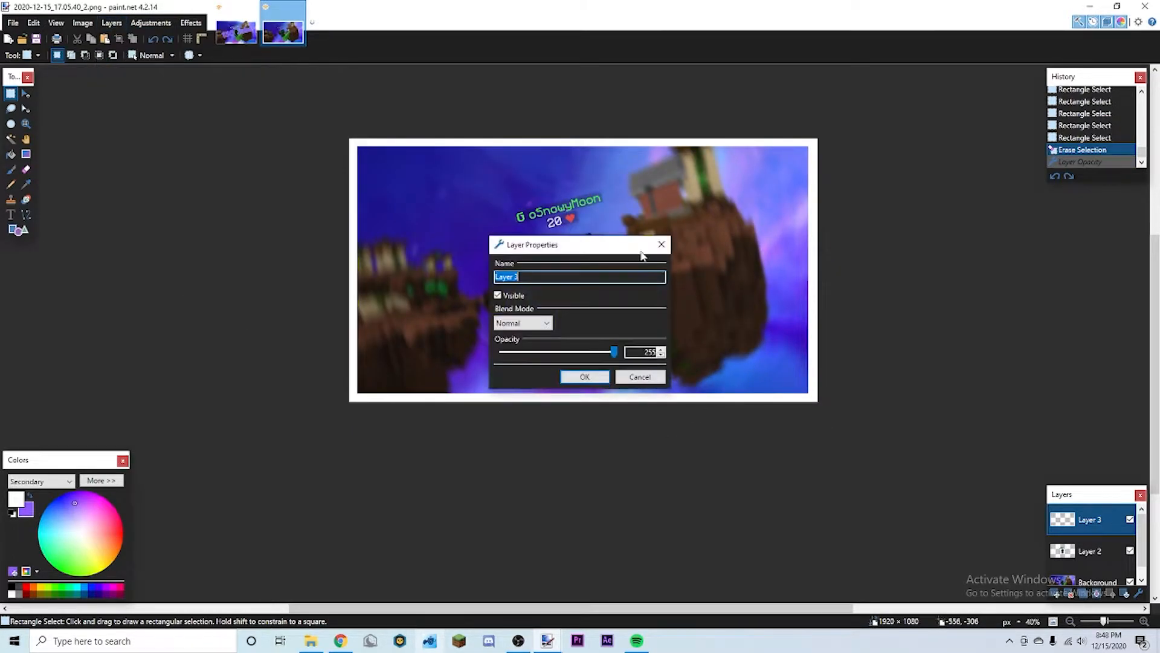
{"action": "left_click_drag", "start_coordinate": [583, 251], "coordinate": [874, 218]}
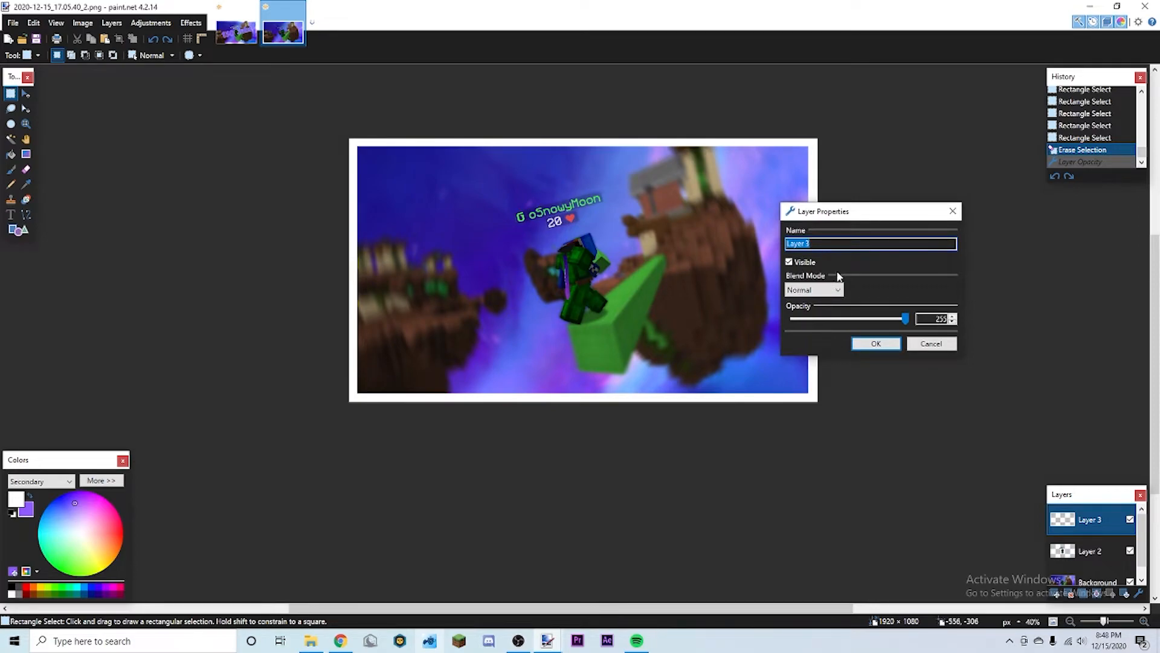
{"action": "left_click", "coordinate": [822, 289]}
{"action": "left_click", "coordinate": [812, 381]}
{"action": "left_click", "coordinate": [875, 343]}
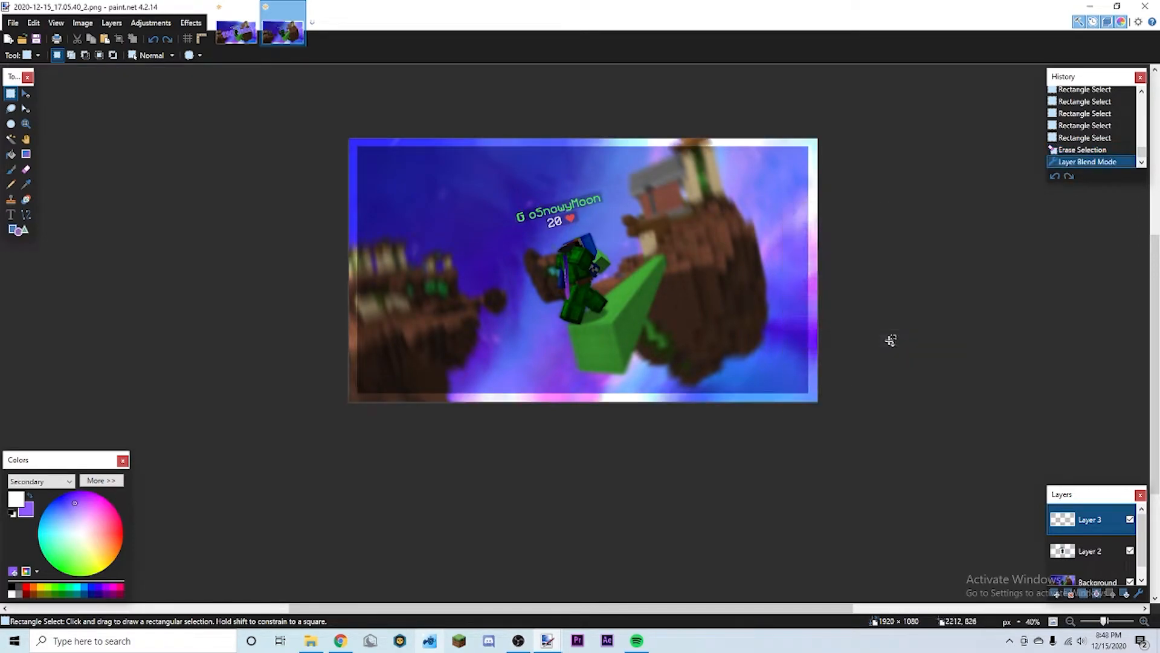
{"action": "scroll", "coordinate": [819, 337], "scroll_direction": "down", "scroll_amount": 3}
{"action": "scroll", "coordinate": [734, 322], "scroll_direction": "up", "scroll_amount": 3}
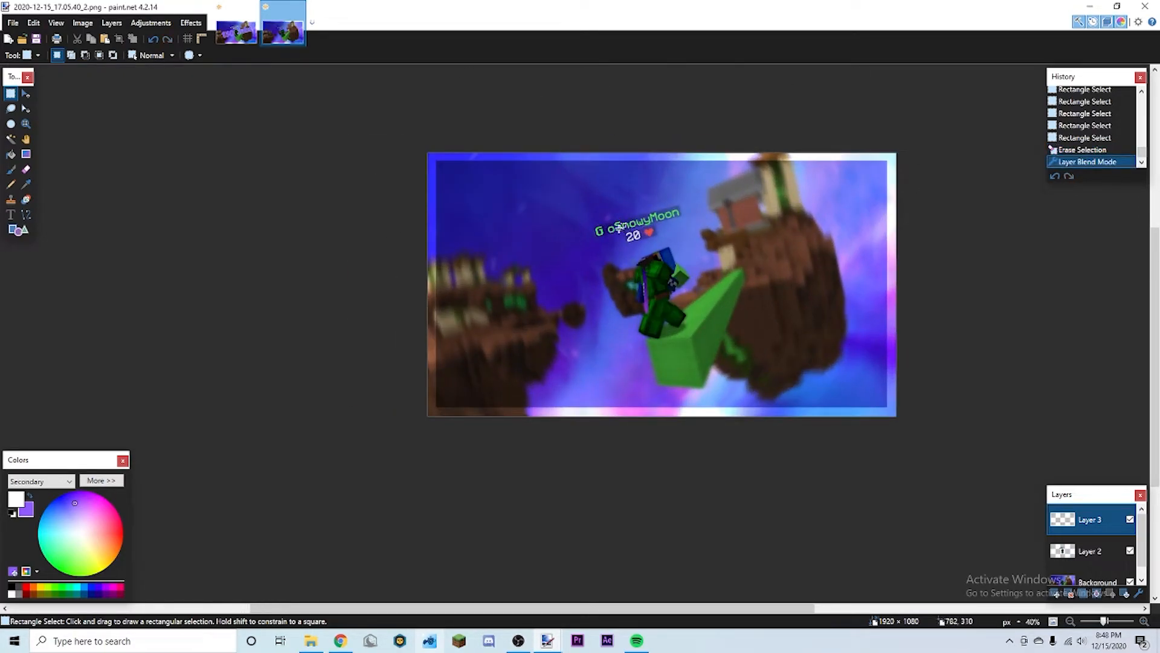
Step: Duplicate Layer 2, which holds the cut-out player and name tag
{"action": "scroll", "coordinate": [708, 275], "scroll_direction": "down", "scroll_amount": 1}
{"action": "scroll", "coordinate": [1078, 542], "scroll_direction": "down", "scroll_amount": 1}
{"action": "left_click", "coordinate": [1086, 539]}
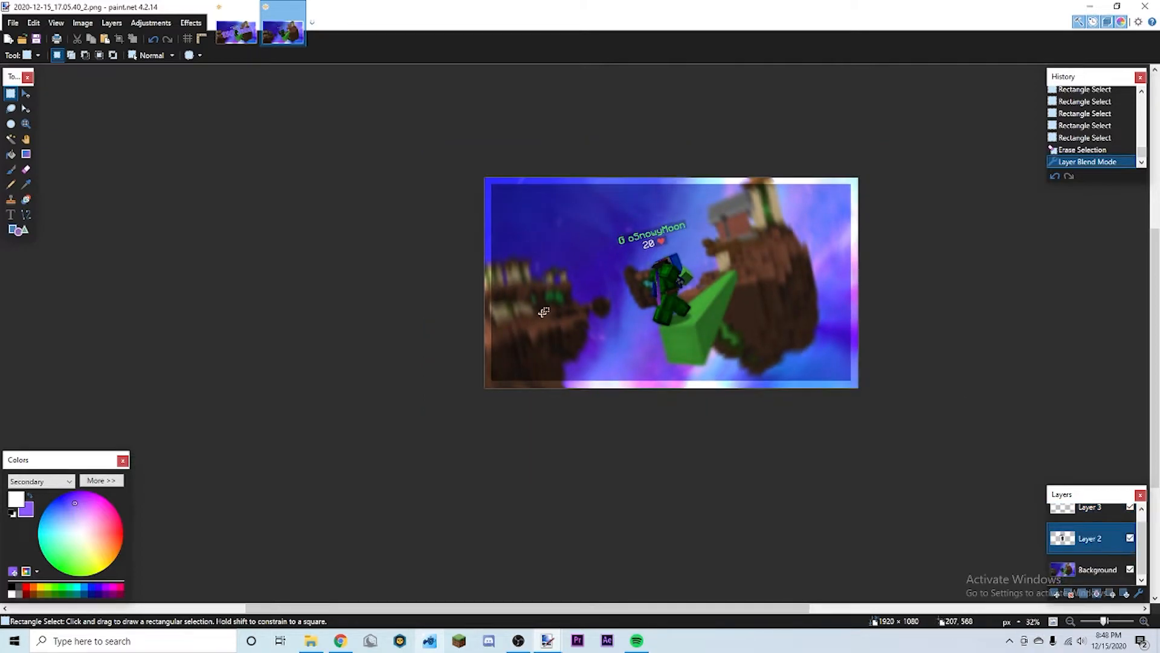
{"action": "left_click", "coordinate": [1082, 593]}
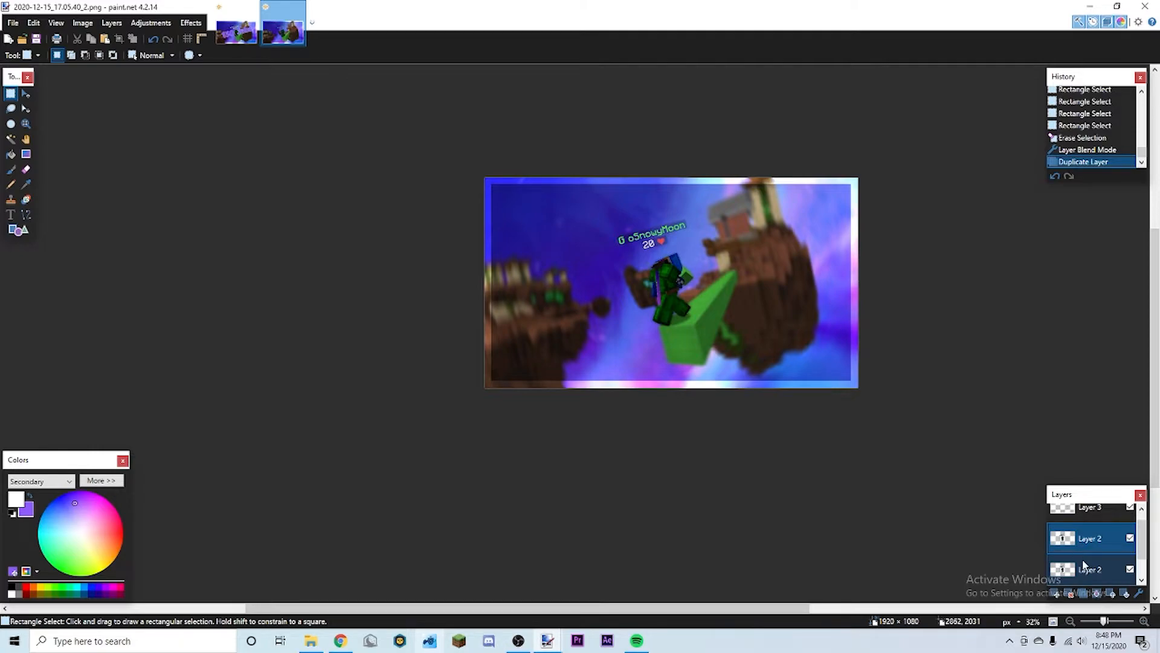
Step: Apply the Outline effect with thickness 7 and intensity 100 to the lower copy of Layer 2
{"action": "left_click", "coordinate": [1093, 565]}
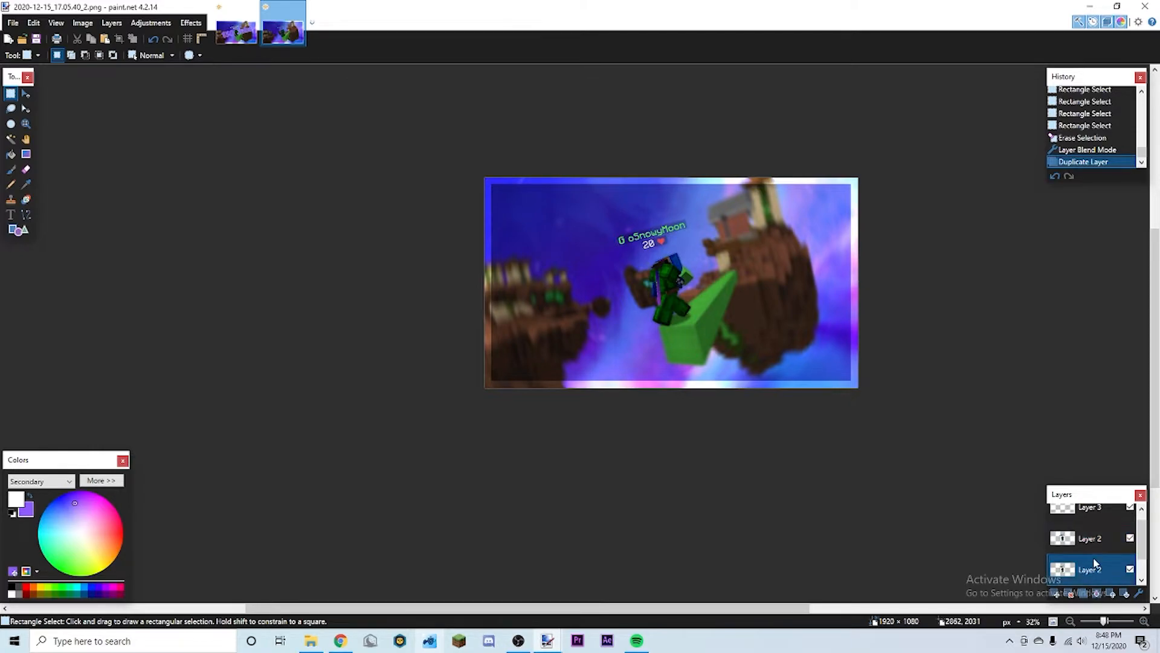
{"action": "left_click", "coordinate": [191, 23]}
{"action": "mouse_move", "coordinate": [278, 143]}
{"action": "left_click", "coordinate": [336, 173]}
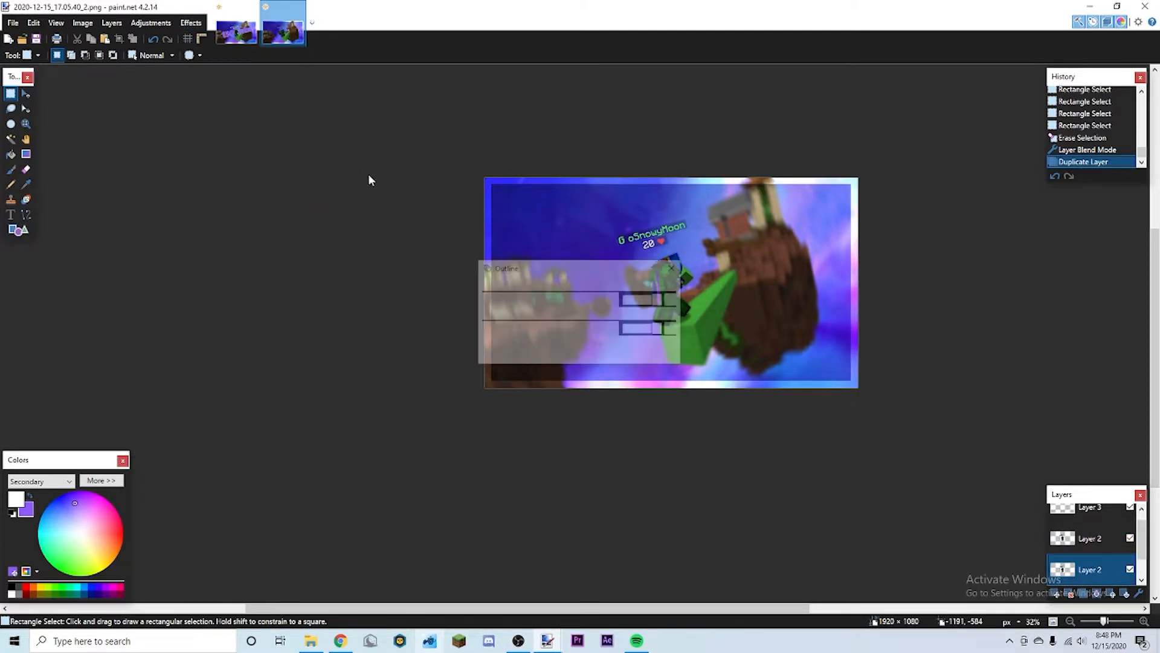
{"action": "left_click_drag", "start_coordinate": [302, 256], "coordinate": [304, 258]}
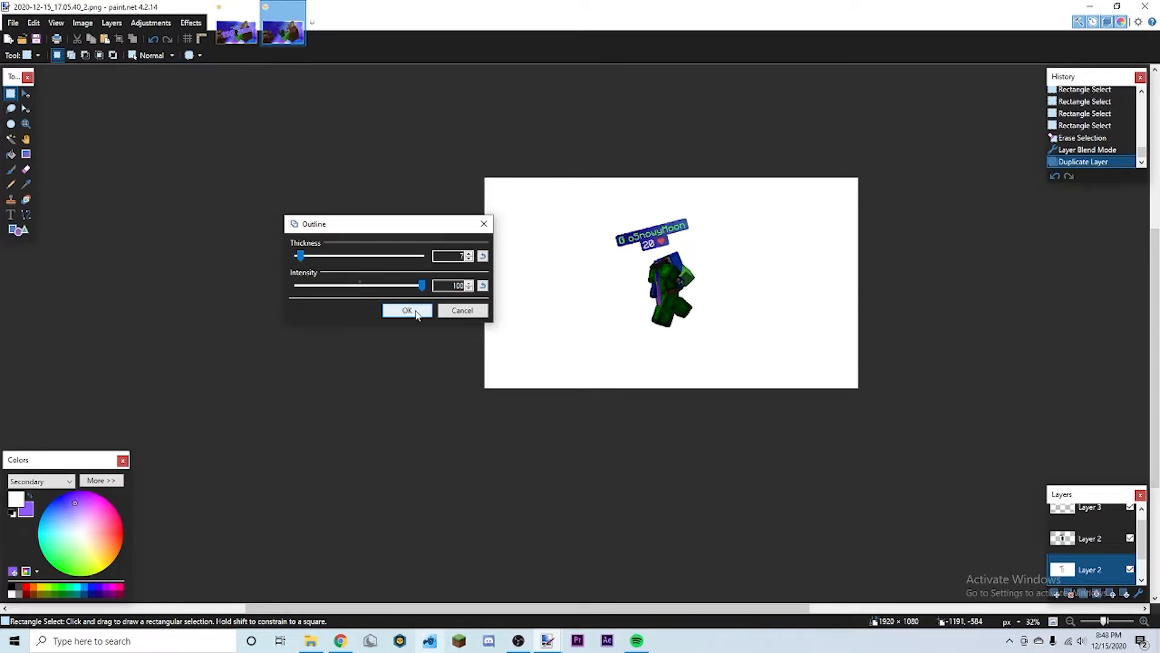
{"action": "left_click", "coordinate": [406, 311]}
Step: Select the white area around the player and name tag with the Magic Wand at 50% tolerance and erase it
{"action": "left_click", "coordinate": [13, 140]}
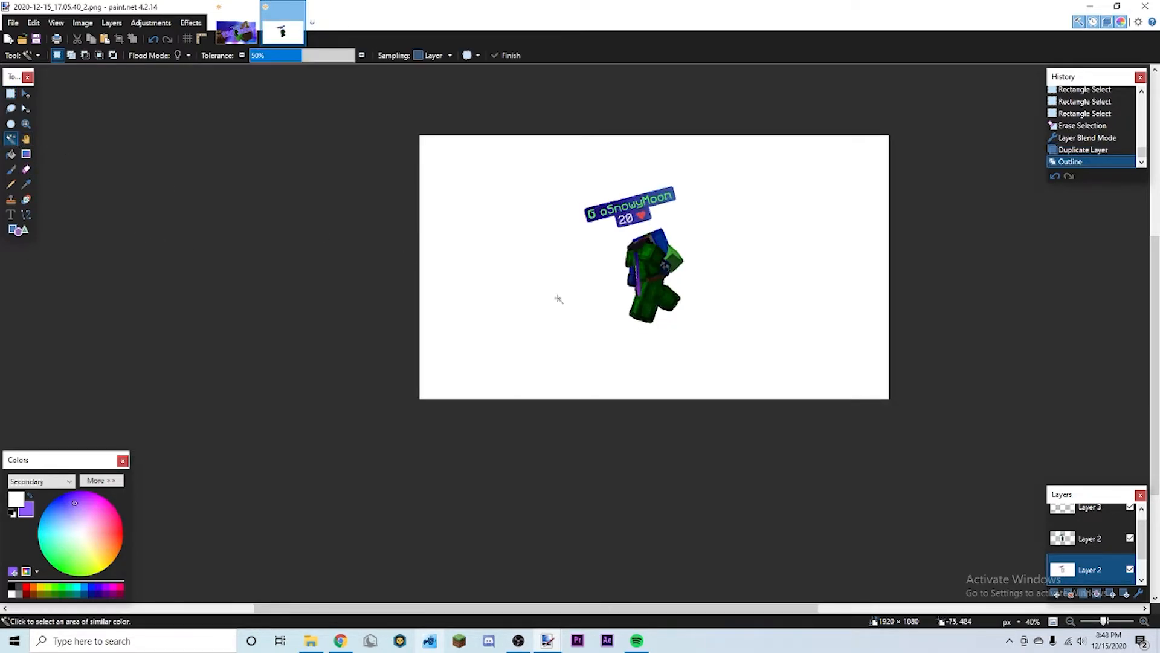
{"action": "left_click", "coordinate": [557, 321]}
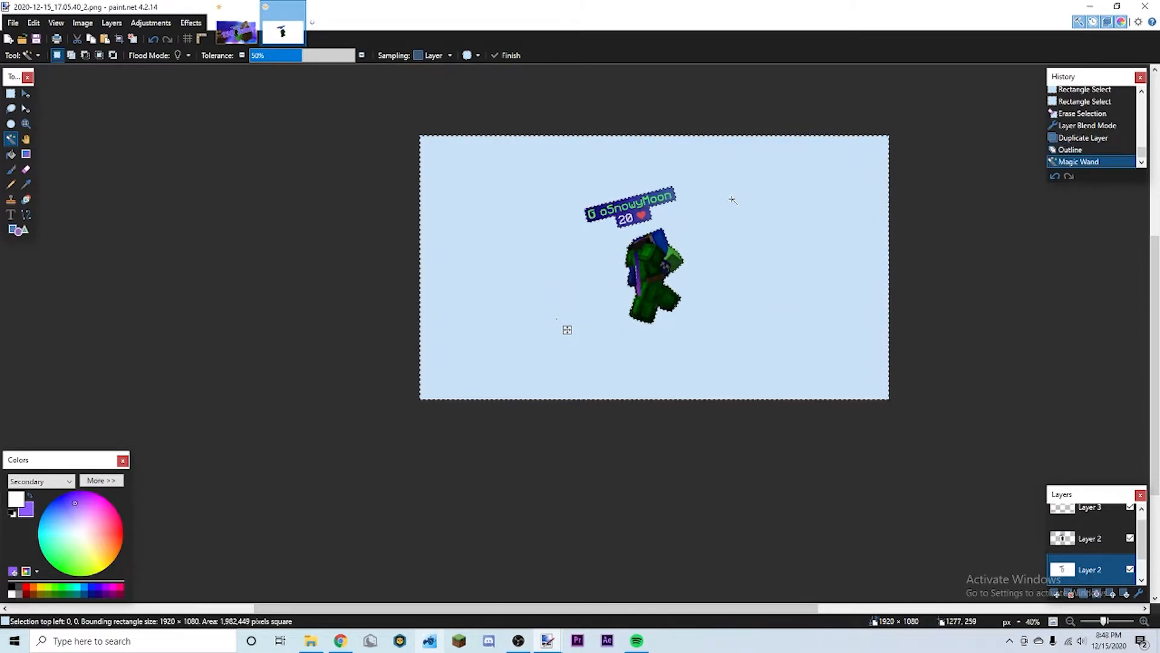
{"action": "key", "text": "Delete"}
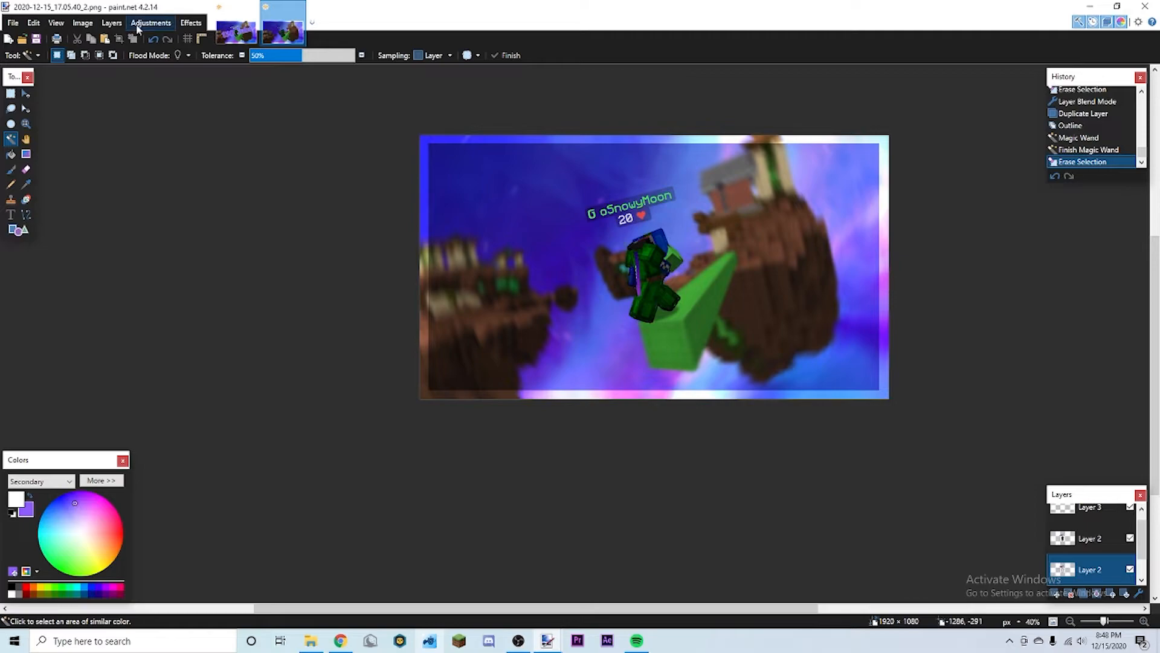
Step: Turn the outline on the lower Layer 2 white by setting its lightness to 100 with Hue / Saturation
{"action": "left_click", "coordinate": [148, 24]}
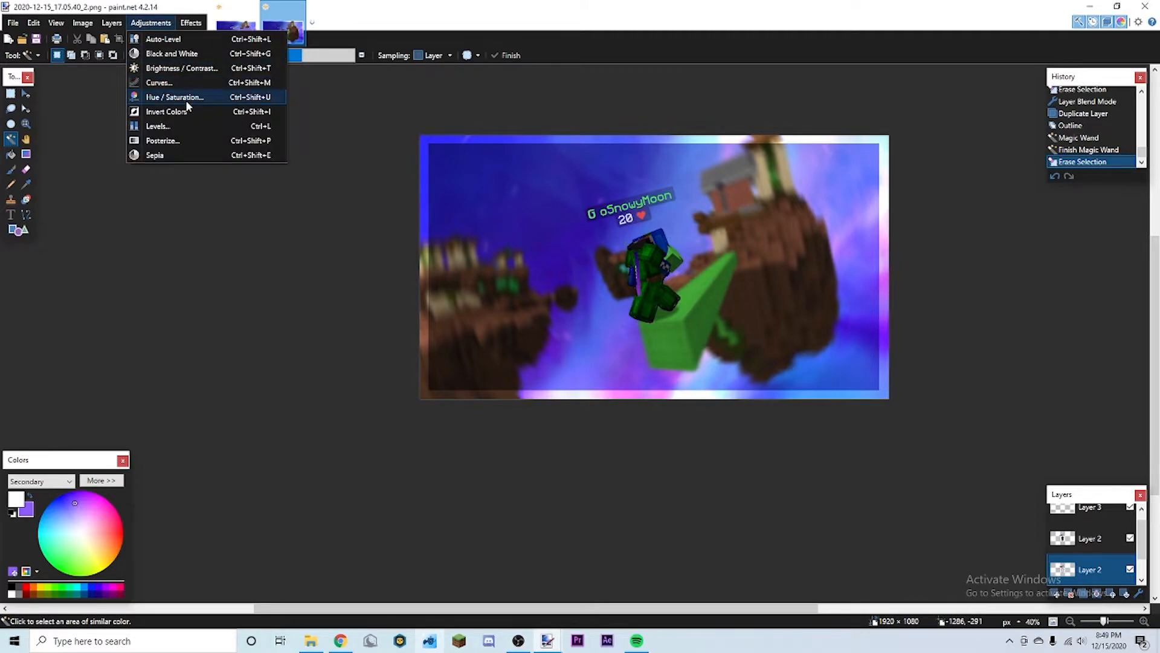
{"action": "left_click", "coordinate": [187, 98]}
{"action": "left_click_drag", "start_coordinate": [483, 252], "coordinate": [172, 181]}
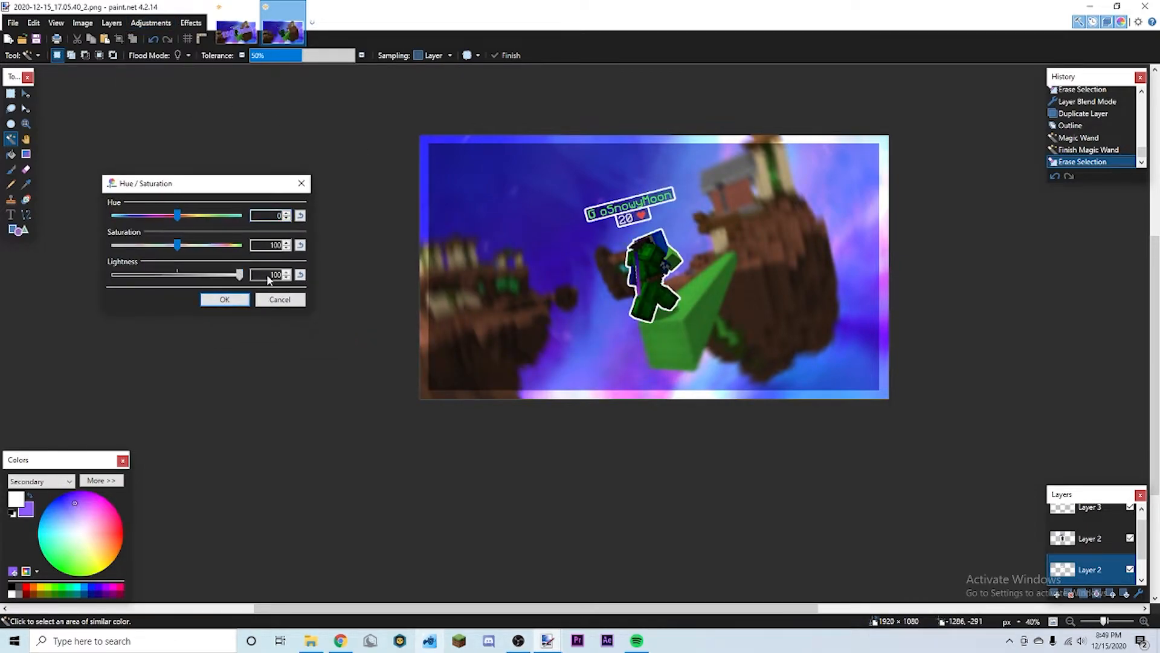
{"action": "left_click", "coordinate": [224, 299]}
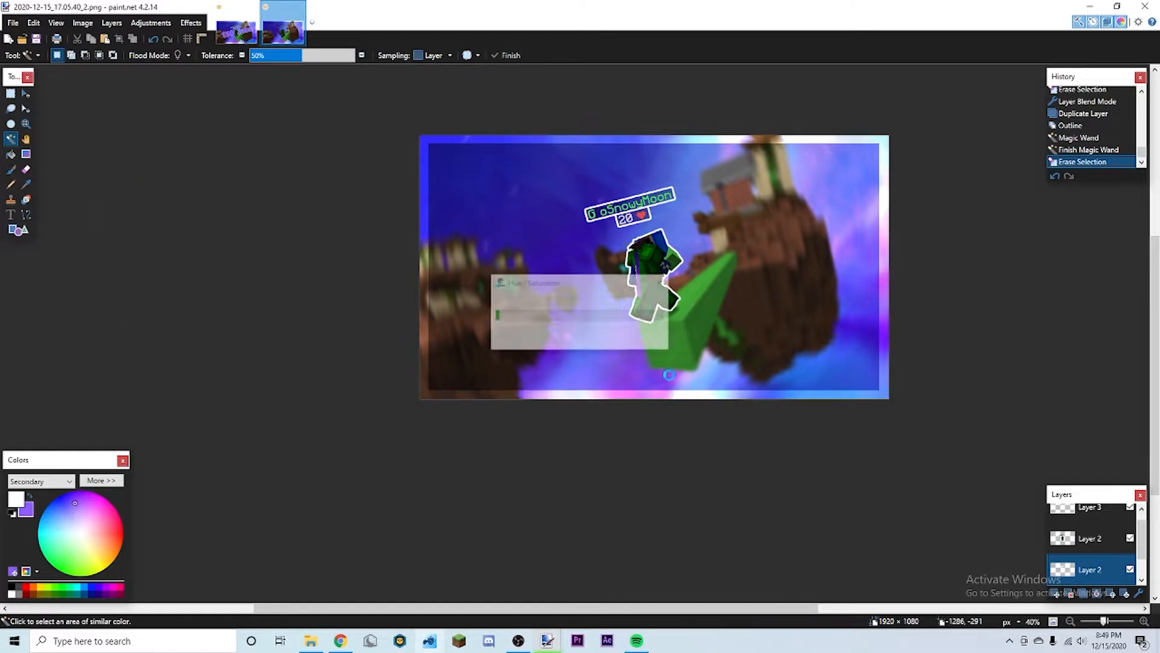
{"action": "scroll", "coordinate": [635, 338], "scroll_direction": "down", "scroll_amount": 2}
{"action": "scroll", "coordinate": [715, 376], "scroll_direction": "up", "scroll_amount": 1}
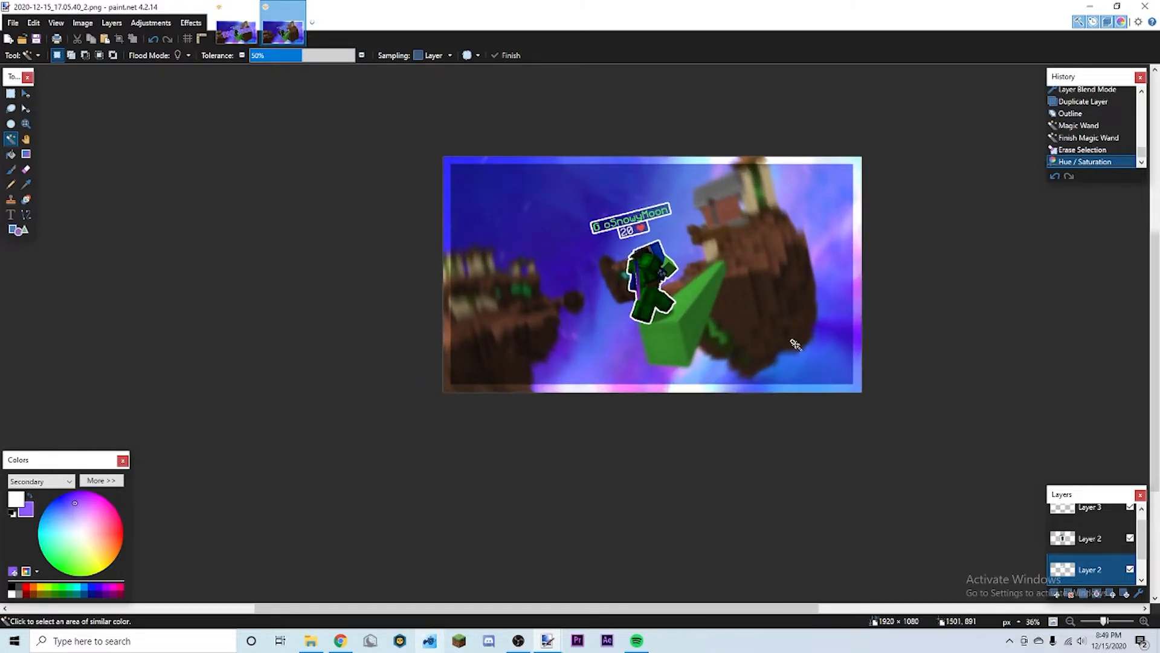
Step: Add a new layer directly above the Background layer
{"action": "scroll", "coordinate": [1091, 559], "scroll_direction": "down", "scroll_amount": 1}
{"action": "left_click", "coordinate": [1095, 568]}
{"action": "scroll", "coordinate": [726, 416], "scroll_direction": "down", "scroll_amount": 3}
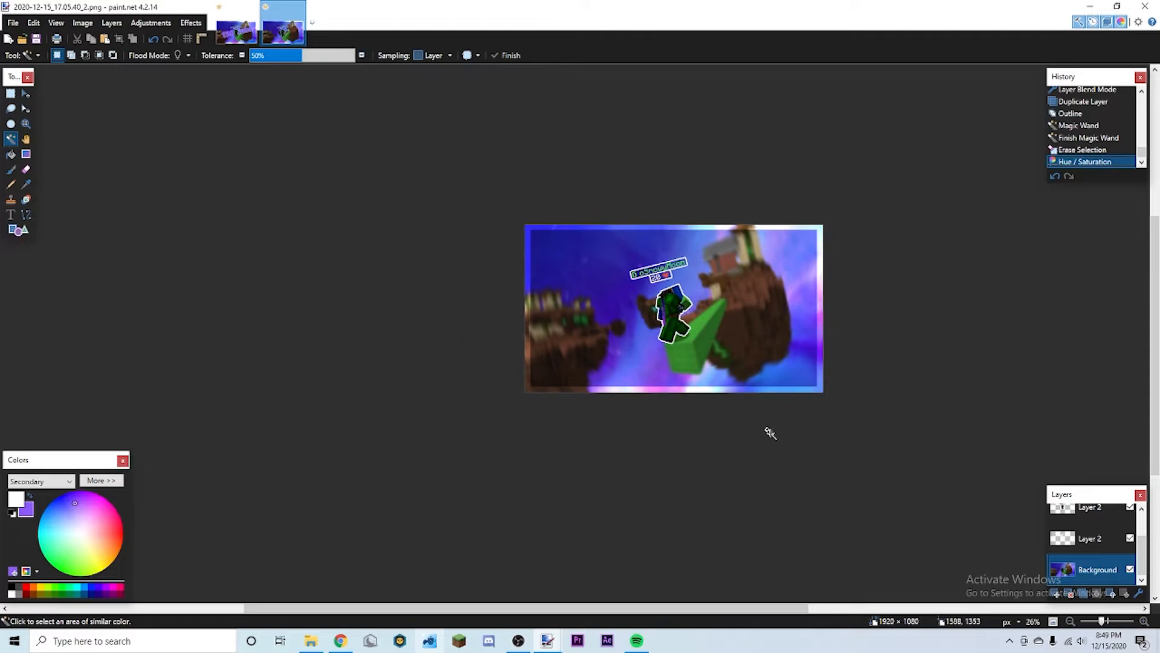
{"action": "scroll", "coordinate": [758, 428], "scroll_direction": "up", "scroll_amount": 4}
{"action": "left_click", "coordinate": [1055, 594]}
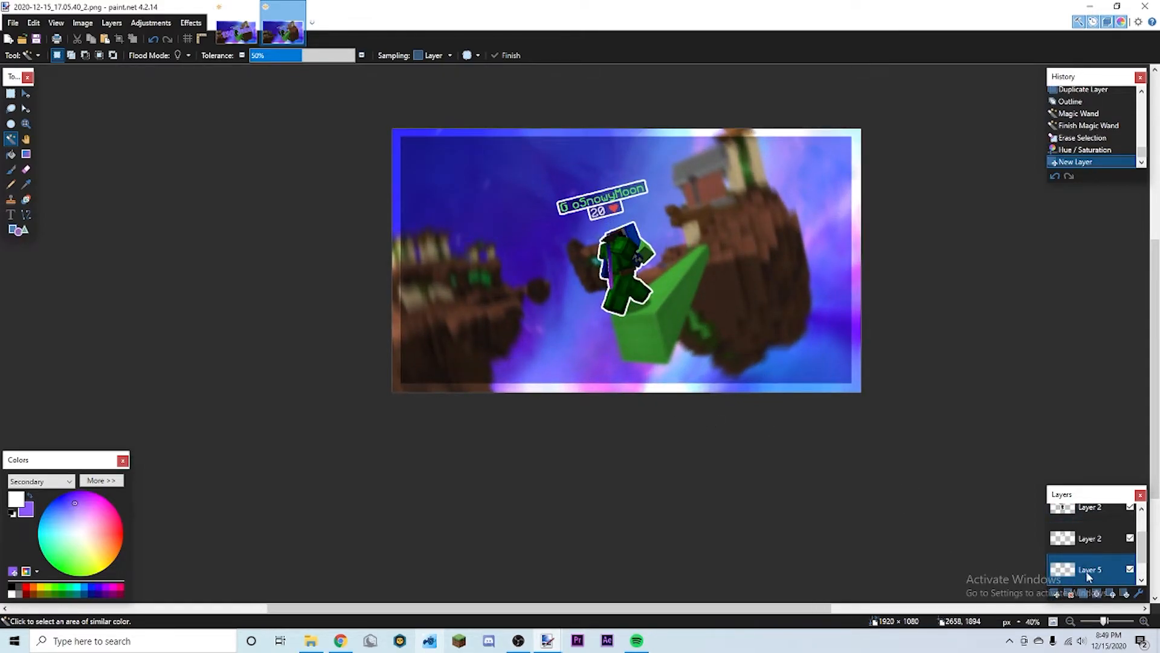
Step: Try a white GROBOLD test text "rqdfu" at size 192 on Layer 5, moving the layer in the stack, and undo it all
{"action": "left_click", "coordinate": [10, 214]}
{"action": "left_click", "coordinate": [519, 263]}
{"action": "type", "text": "rqodu"}
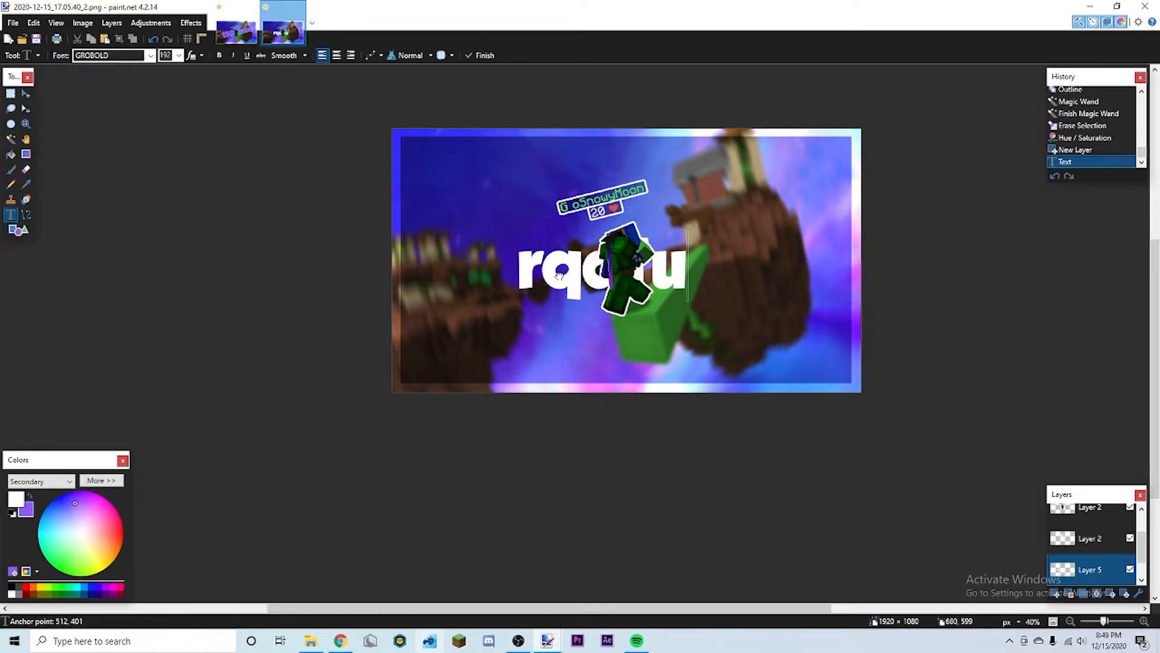
{"action": "left_click_drag", "start_coordinate": [560, 275], "coordinate": [570, 265]}
{"action": "left_click_drag", "start_coordinate": [1086, 574], "coordinate": [1074, 524]}
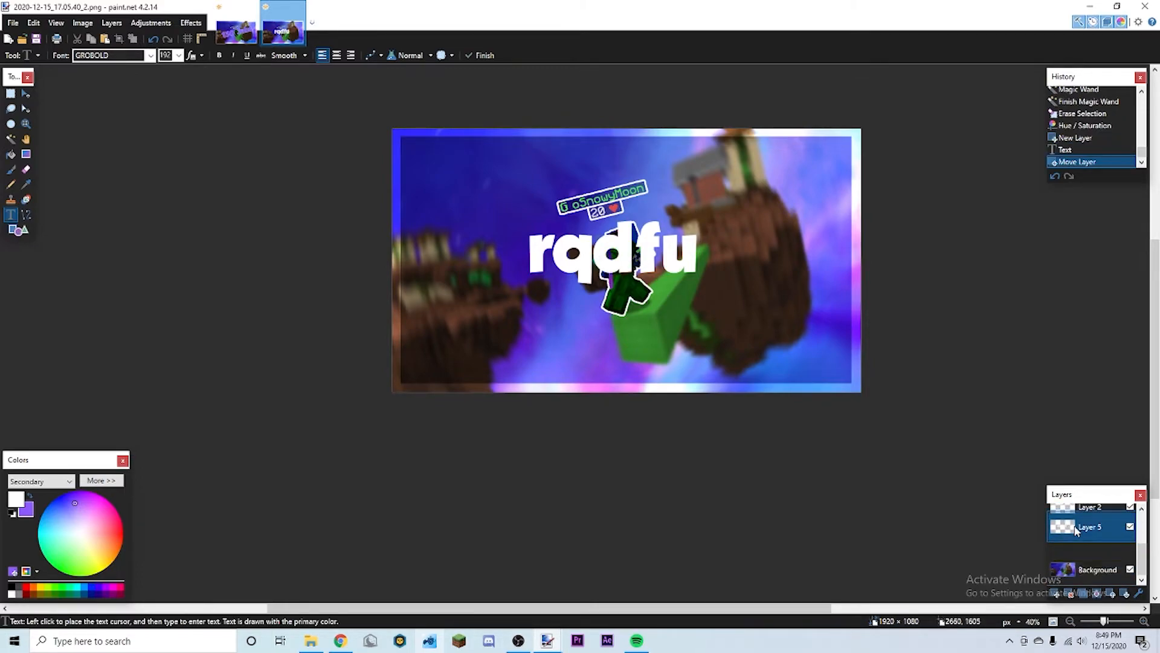
{"action": "left_click", "coordinate": [707, 260]}
{"action": "key", "text": "ctrl+z"}
{"action": "key", "text": "ctrl+z"}
{"action": "key", "text": "ctrl+z"}
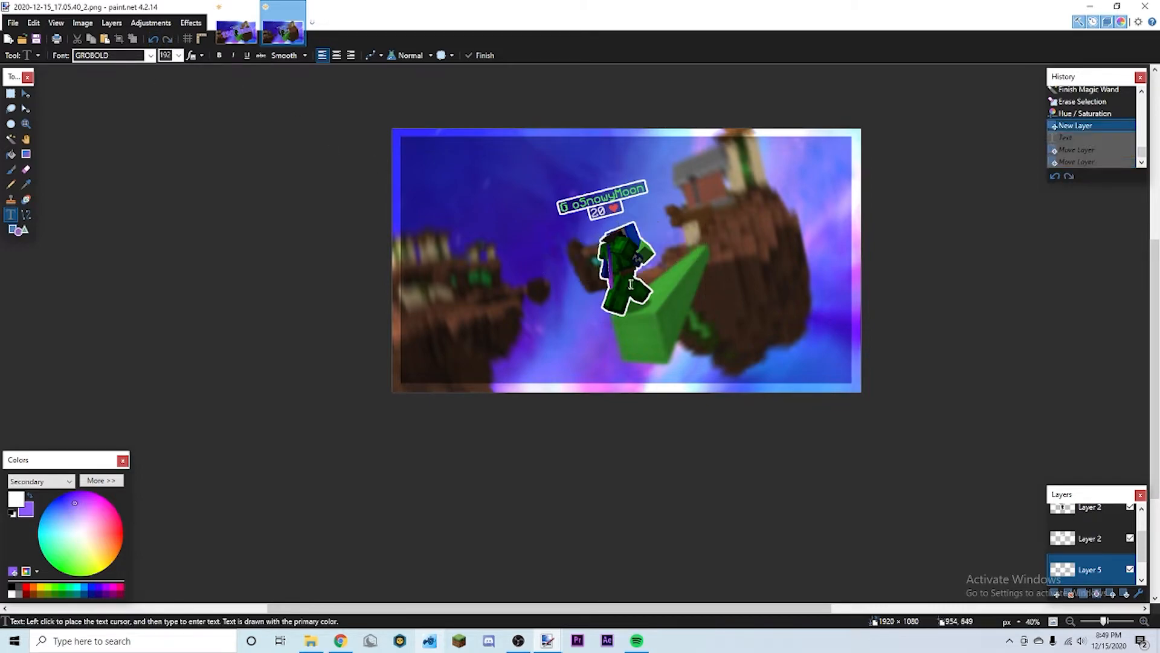
Step: Add the text "150 Subs" across the middle of the image on Layer 5 in GROBOLD at size 216
{"action": "left_click", "coordinate": [451, 265]}
{"action": "left_click", "coordinate": [178, 55]}
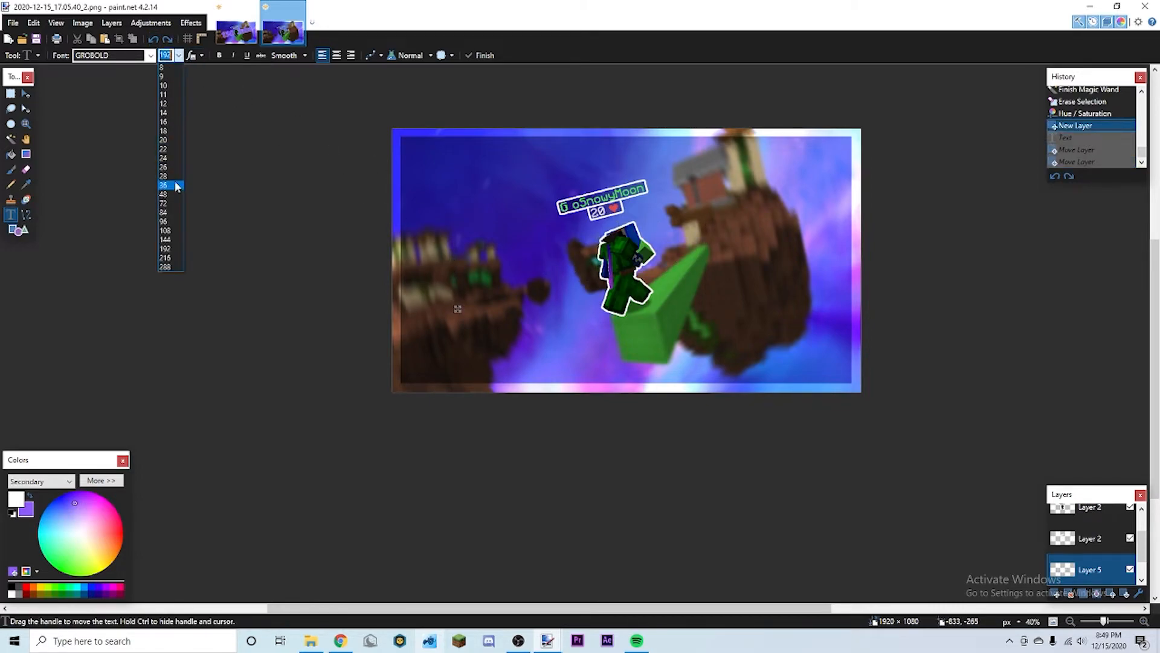
{"action": "left_click", "coordinate": [170, 259]}
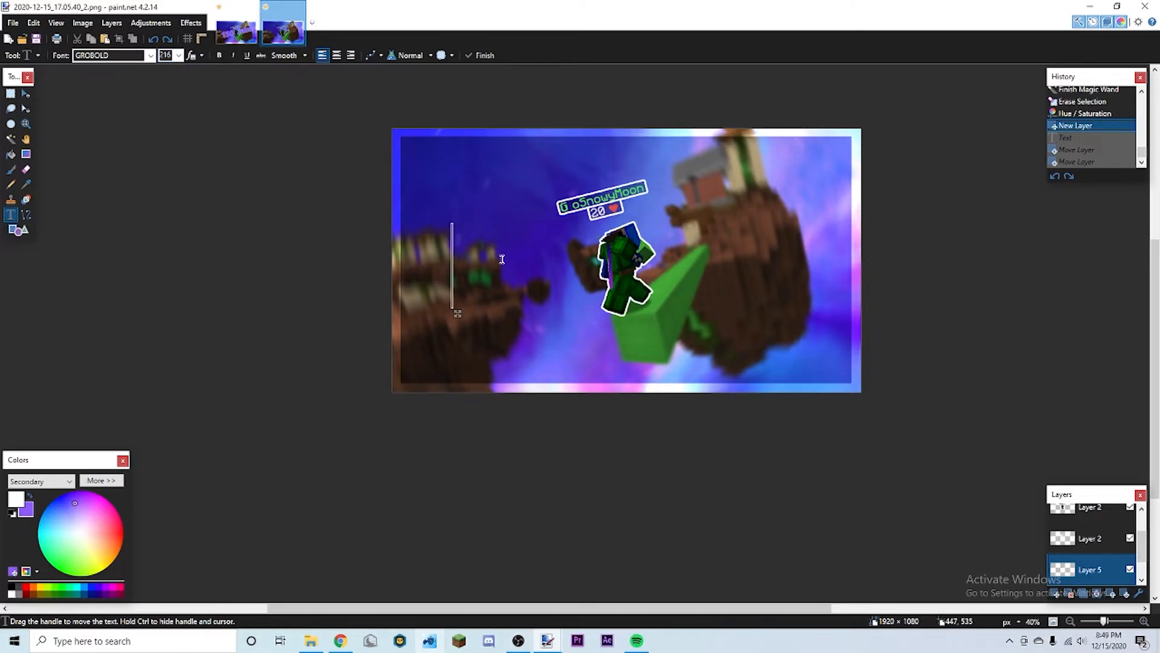
{"action": "type", "text": "150 Subs"}
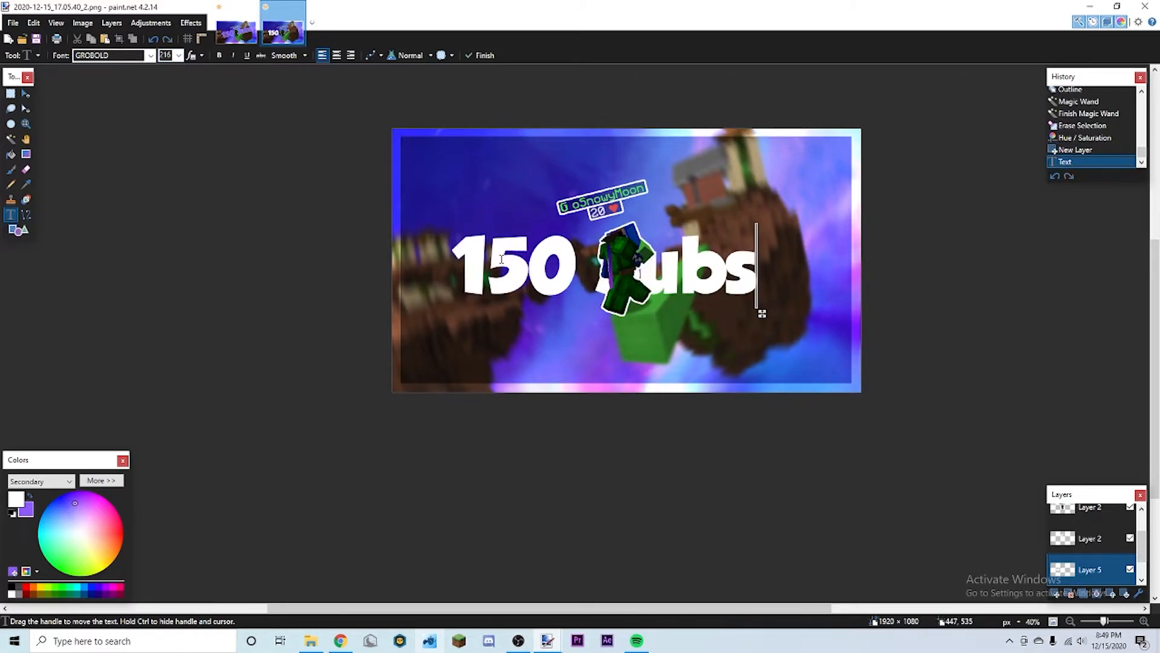
Step: Recolour the "150 Subs" text purple, pick a light blue secondary colour, and shift the text toward the middle of the image
{"action": "left_click", "coordinate": [28, 495]}
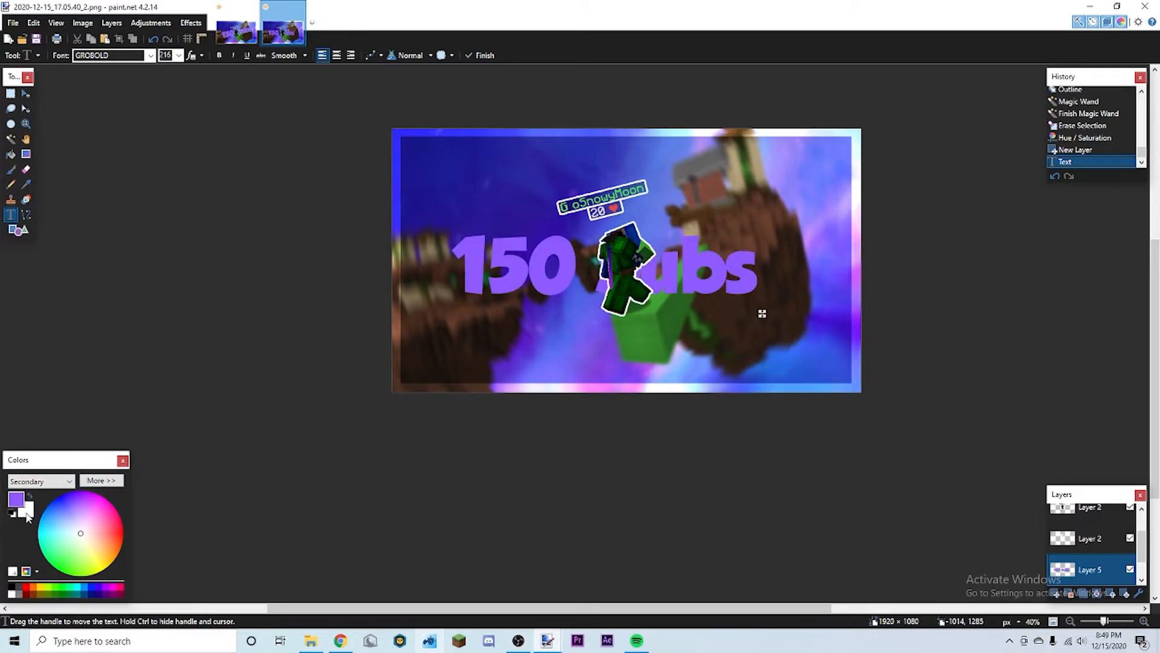
{"action": "left_click", "coordinate": [14, 500]}
{"action": "left_click", "coordinate": [24, 511]}
{"action": "left_click", "coordinate": [61, 514]}
{"action": "left_click_drag", "start_coordinate": [762, 314], "coordinate": [803, 302]}
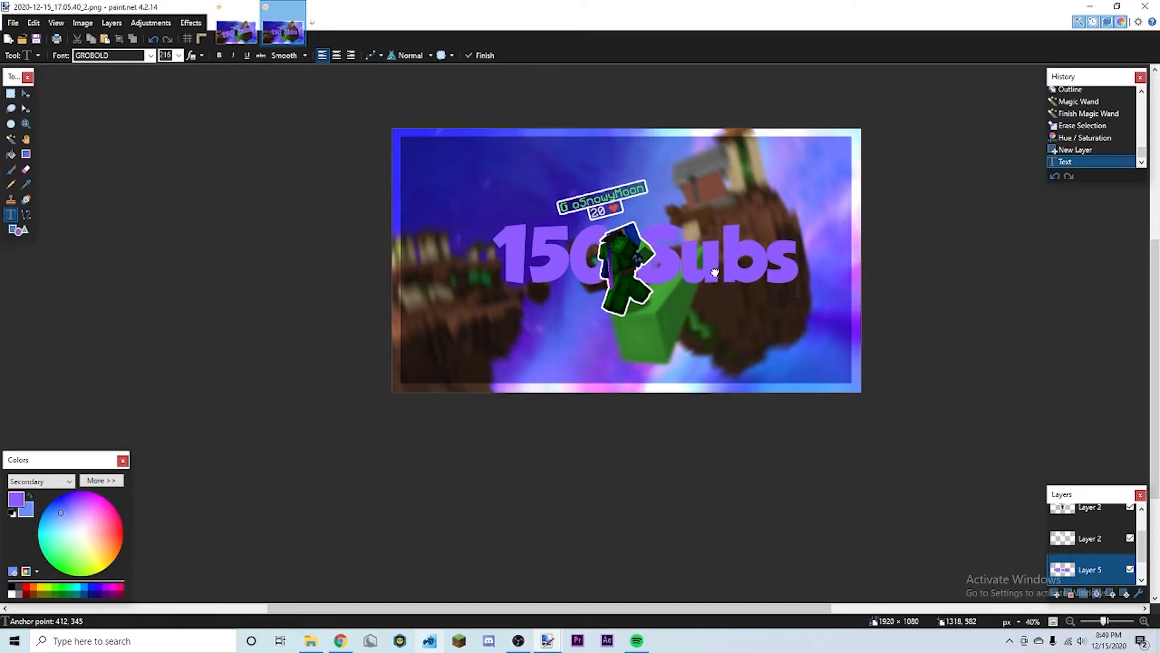
Step: Tilt the "150 Subs" text about 14° so it rises to the right, enlarge it, centre it behind the player, and deselect
{"action": "left_click", "coordinate": [25, 94]}
{"action": "key", "text": "ctrl+a"}
{"action": "left_click_drag", "start_coordinate": [862, 425], "coordinate": [852, 228]}
{"action": "left_click_drag", "start_coordinate": [873, 348], "coordinate": [944, 345]}
{"action": "left_click_drag", "start_coordinate": [933, 250], "coordinate": [916, 272]}
{"action": "left_click_drag", "start_coordinate": [310, 189], "coordinate": [235, 183]}
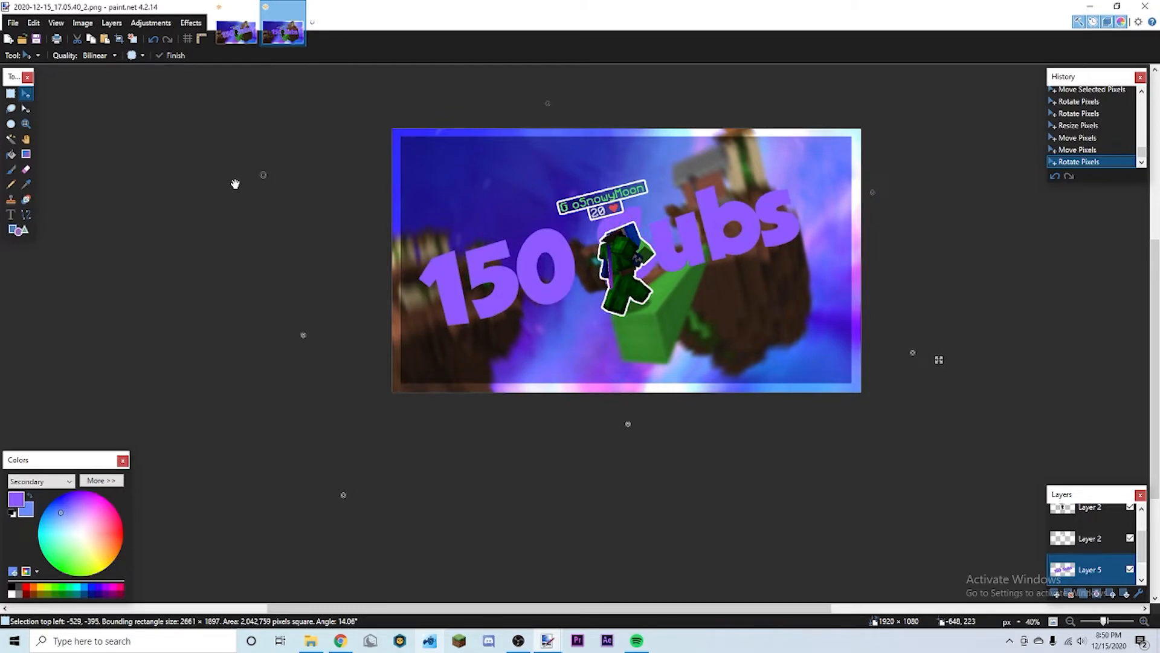
{"action": "left_click_drag", "start_coordinate": [717, 246], "coordinate": [719, 248]}
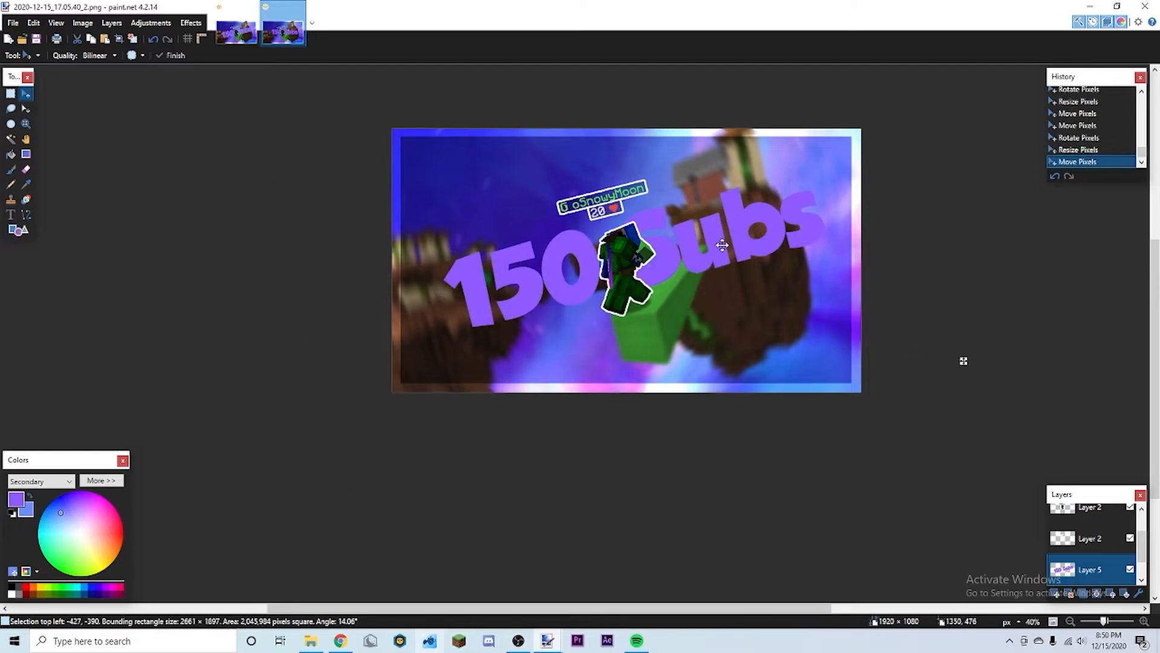
{"action": "scroll", "coordinate": [735, 250], "scroll_direction": "down", "scroll_amount": 2}
{"action": "scroll", "coordinate": [735, 250], "scroll_direction": "down", "scroll_amount": 1}
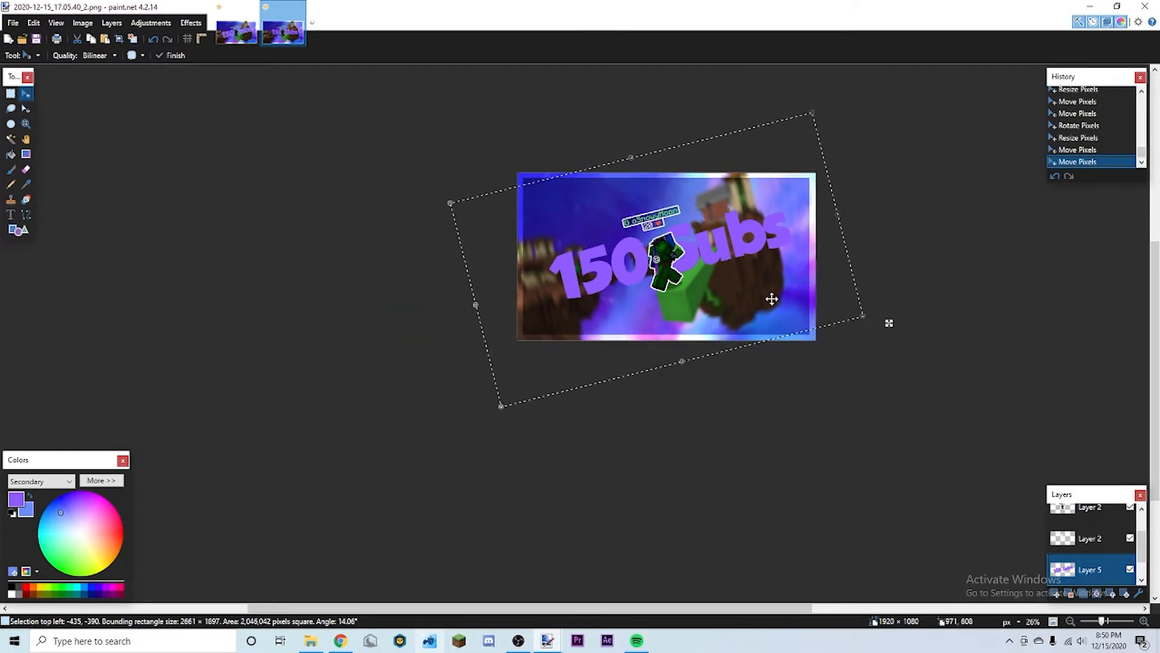
{"action": "key", "text": "ctrl+d"}
{"action": "scroll", "coordinate": [811, 279], "scroll_direction": "up", "scroll_amount": 1}
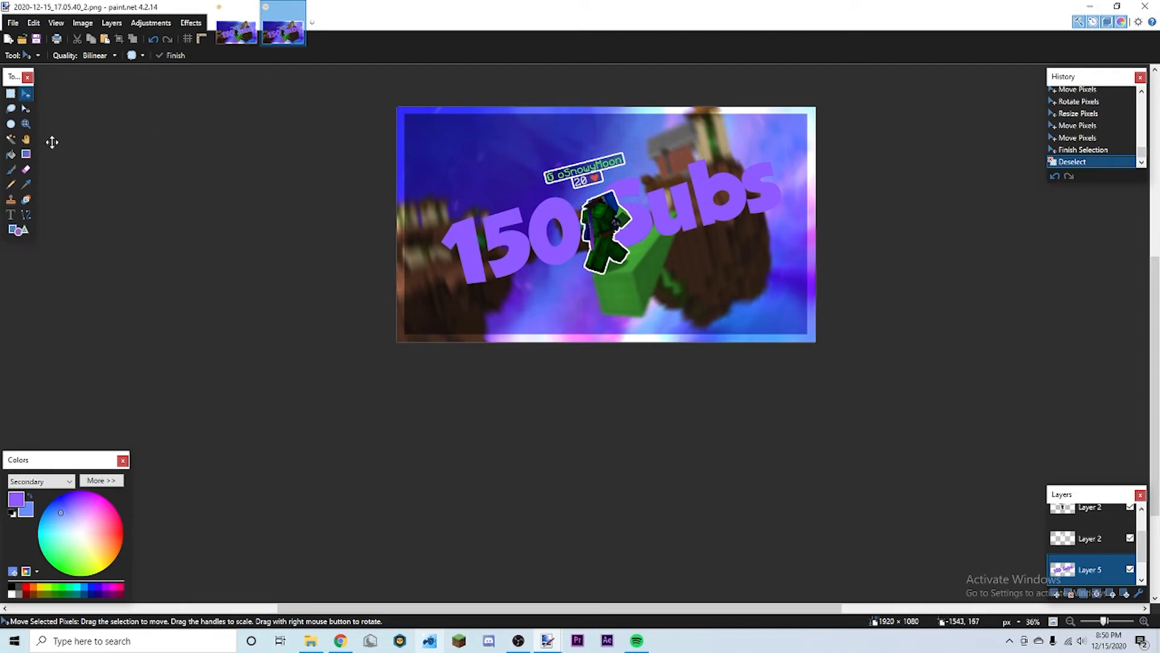
Step: Select all the characters of the "150 Subs" text together with the Magic Wand at 50% tolerance
{"action": "left_click", "coordinate": [11, 139]}
{"action": "scroll", "coordinate": [498, 278], "scroll_direction": "up", "scroll_amount": 1}
{"action": "left_click", "coordinate": [450, 233]}
{"action": "left_click", "coordinate": [527, 233], "text": "ctrl"}
{"action": "left_click", "coordinate": [581, 244], "text": "ctrl"}
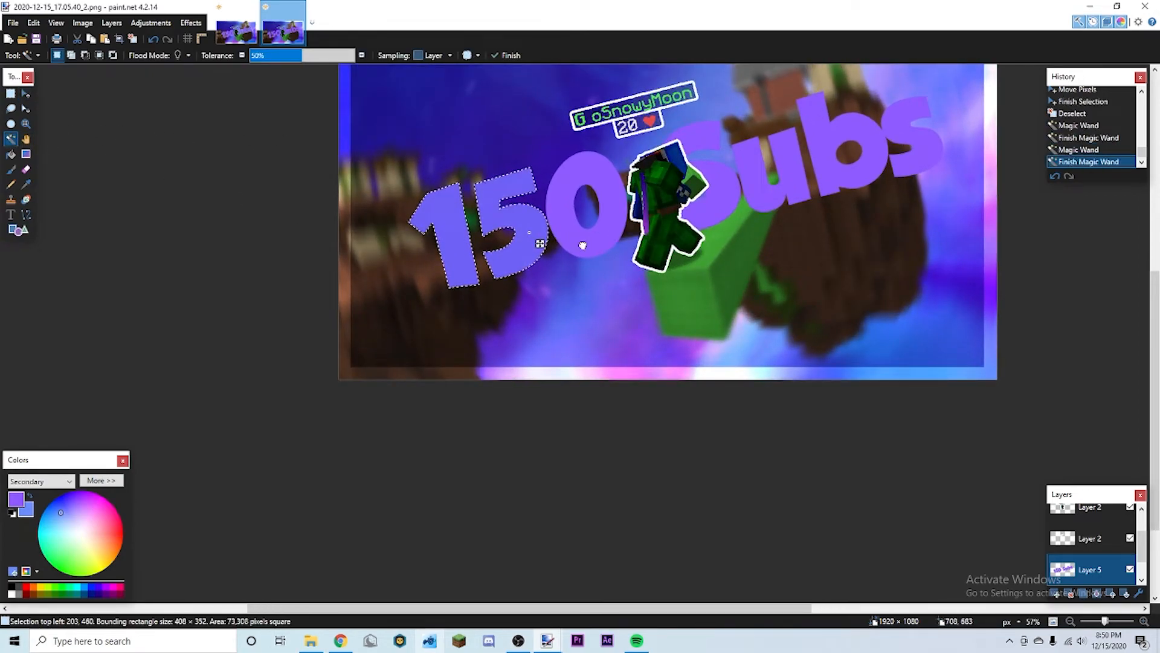
{"action": "left_click", "coordinate": [728, 194], "text": "ctrl"}
{"action": "left_click", "coordinate": [785, 189], "text": "ctrl"}
{"action": "left_click", "coordinate": [874, 144], "text": "ctrl"}
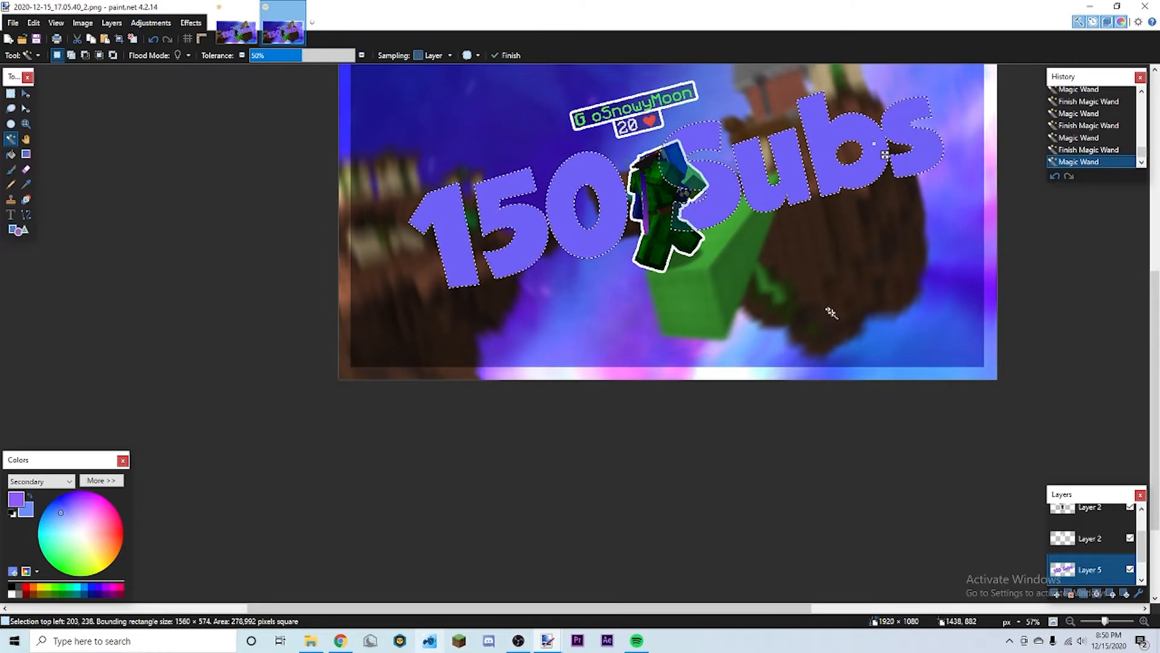
{"action": "scroll", "coordinate": [832, 311], "scroll_direction": "down", "scroll_amount": 2}
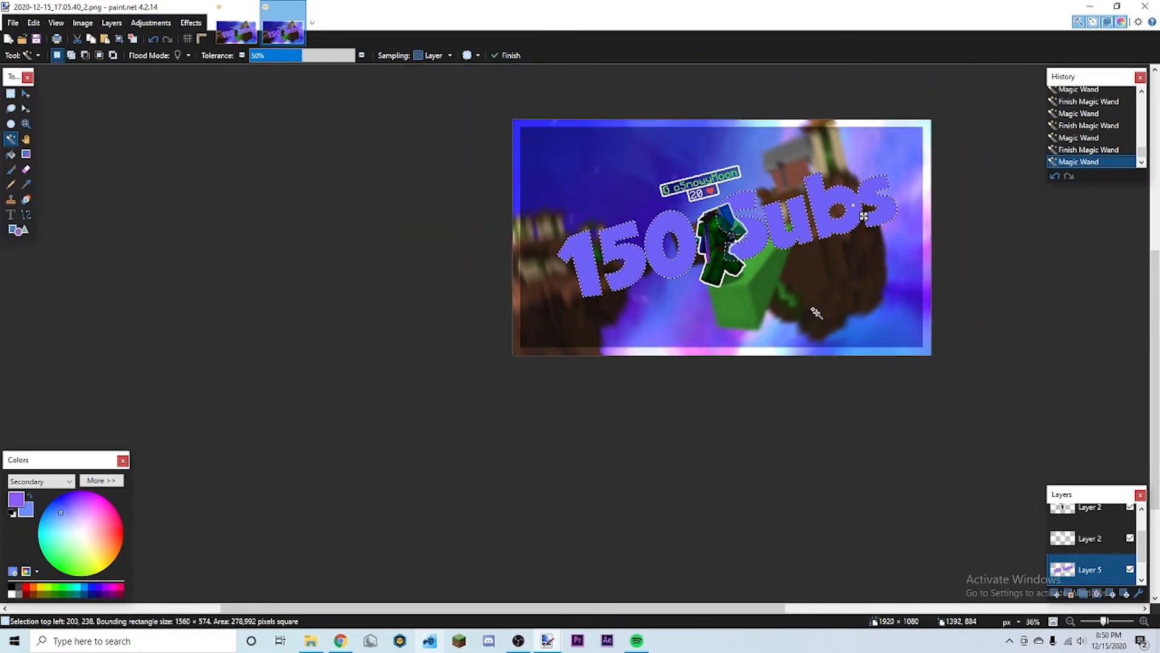
Step: Fill the selected text with a linear gradient from purple to light blue across its width, and deselect it
{"action": "left_click", "coordinate": [26, 155]}
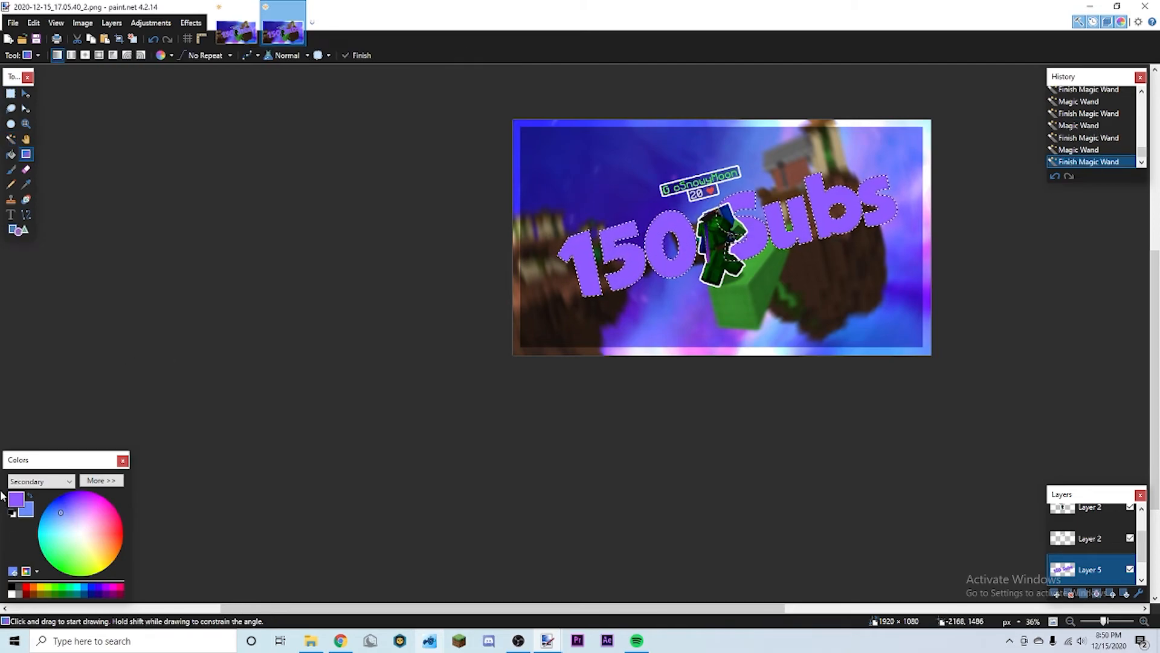
{"action": "left_click_drag", "start_coordinate": [922, 254], "coordinate": [548, 383]}
{"action": "left_click_drag", "start_coordinate": [587, 197], "coordinate": [1077, 301]}
{"action": "key", "text": "ctrl+d"}
{"action": "scroll", "coordinate": [883, 320], "scroll_direction": "up", "scroll_amount": 1}
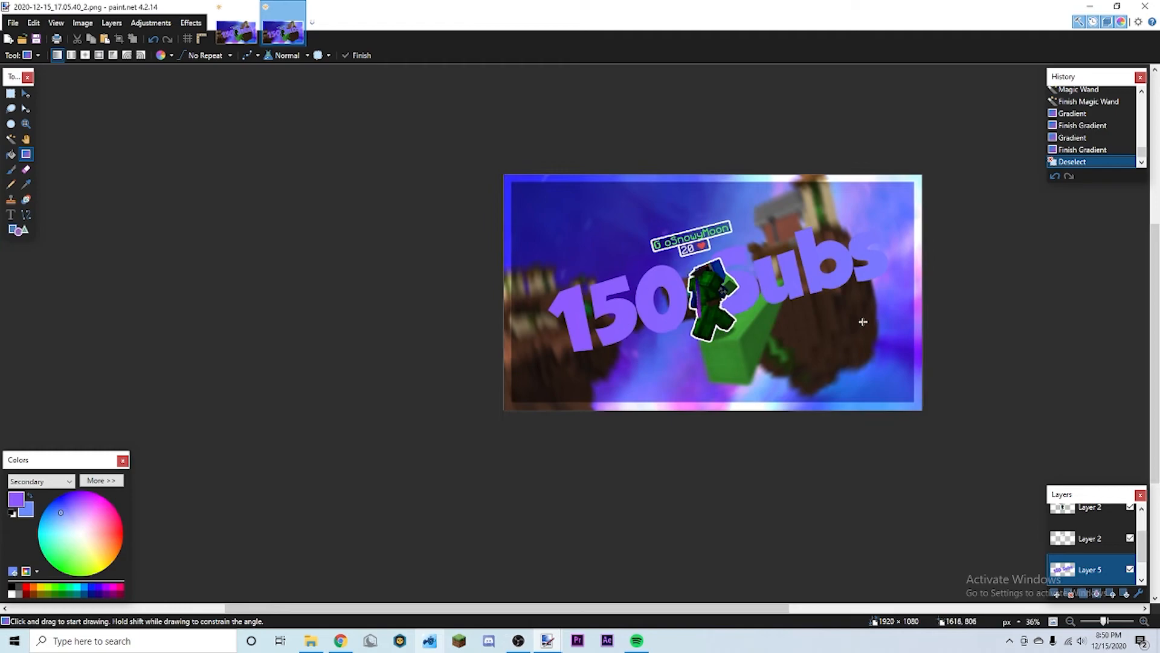
Step: Duplicate the text layer and apply an Outline of thickness 4 and intensity 100 to the lower copy
{"action": "scroll", "coordinate": [1082, 550], "scroll_direction": "down", "scroll_amount": 1}
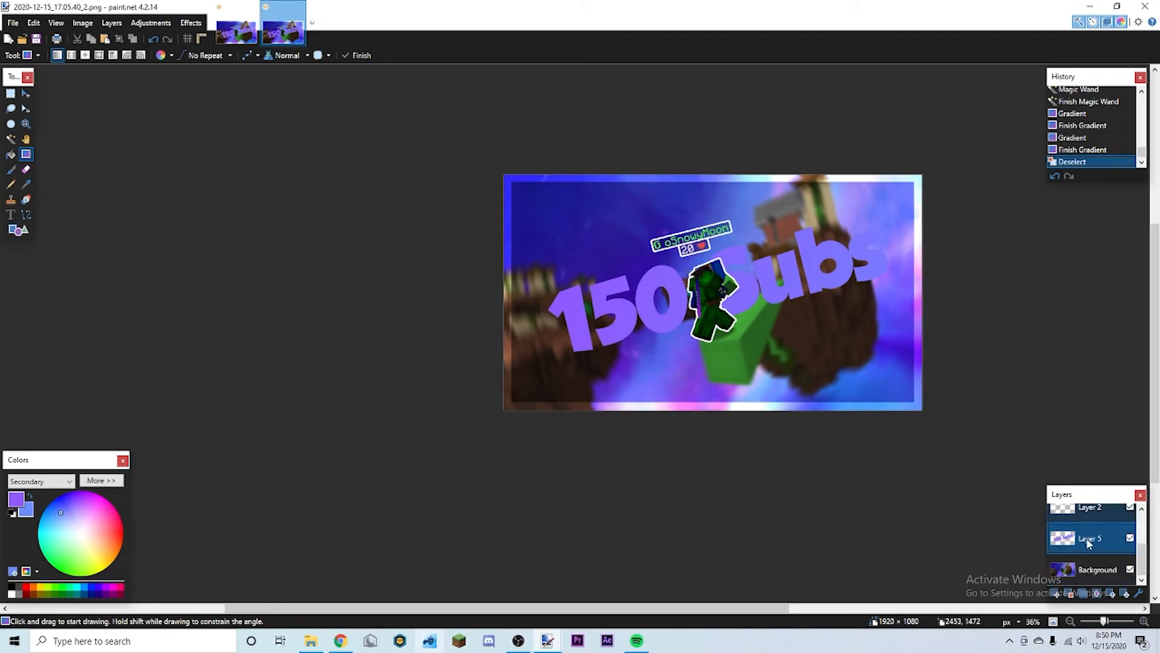
{"action": "left_click", "coordinate": [1083, 593]}
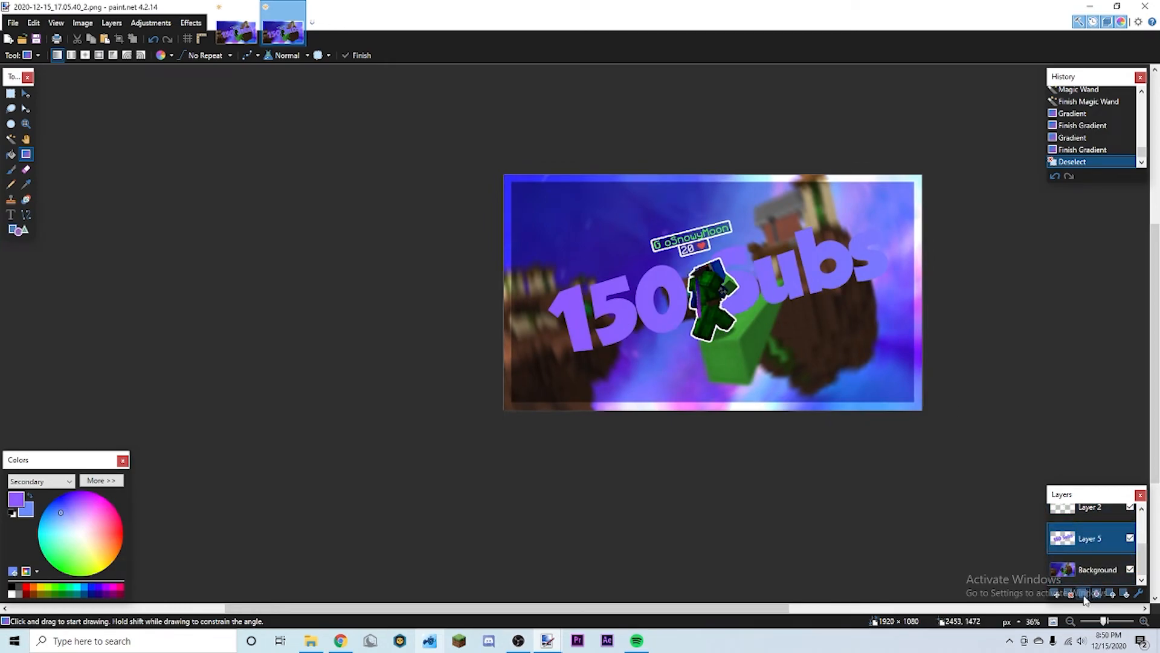
{"action": "left_click", "coordinate": [1080, 570]}
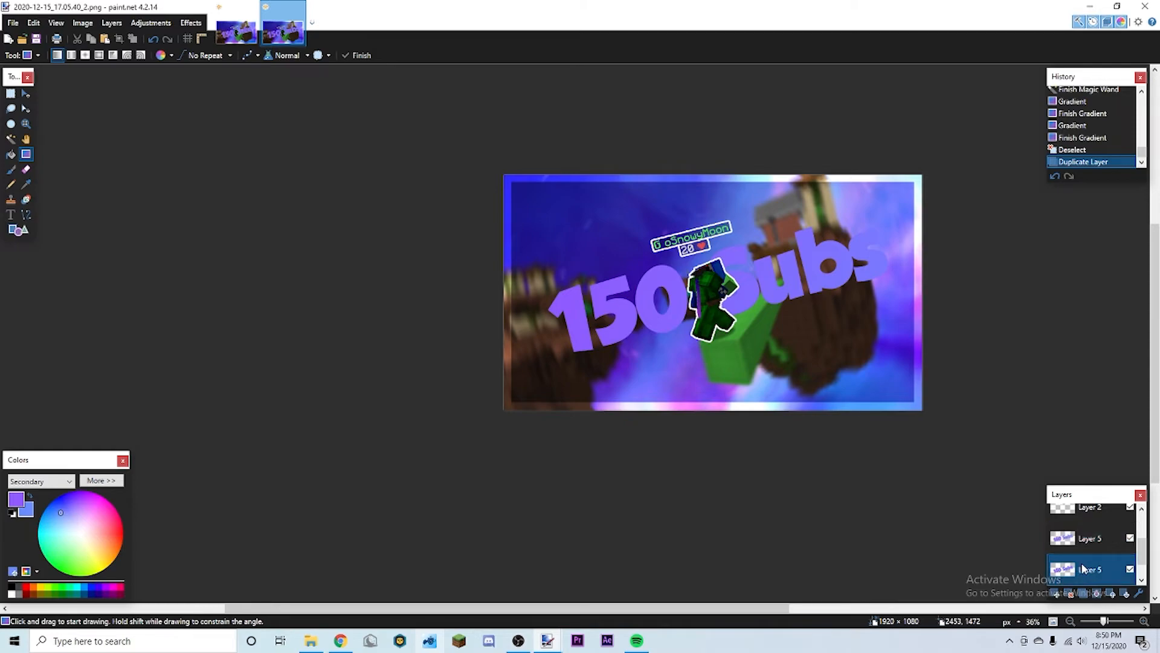
{"action": "left_click", "coordinate": [191, 22]}
{"action": "mouse_move", "coordinate": [248, 143]}
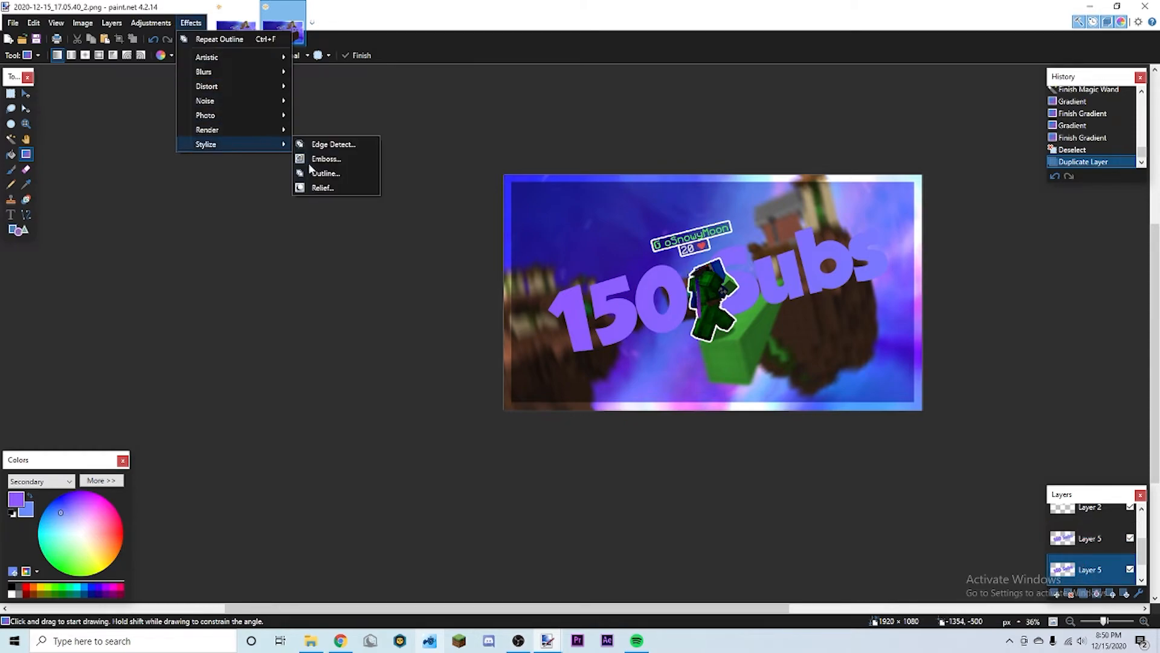
{"action": "left_click", "coordinate": [342, 174]}
{"action": "left_click_drag", "start_coordinate": [493, 300], "coordinate": [490, 299]}
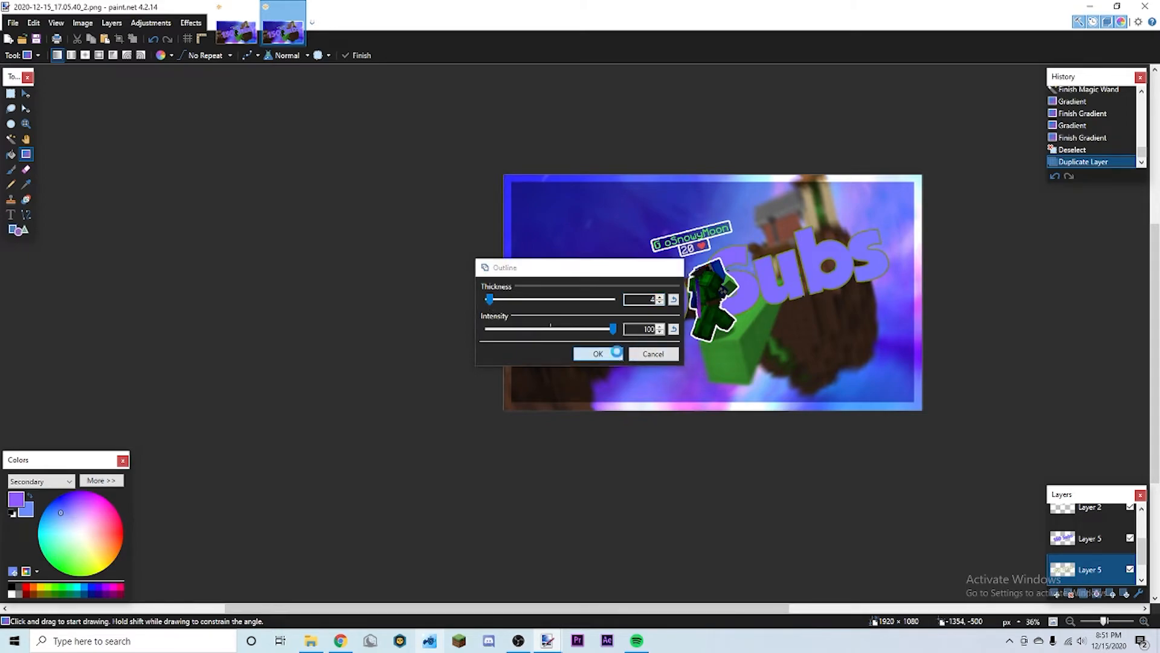
{"action": "left_click", "coordinate": [608, 353]}
Step: Try a black text outline by setting the lower Layer 5's lightness to -100 with Hue / Saturation
{"action": "left_click", "coordinate": [151, 22]}
{"action": "left_click", "coordinate": [207, 99]}
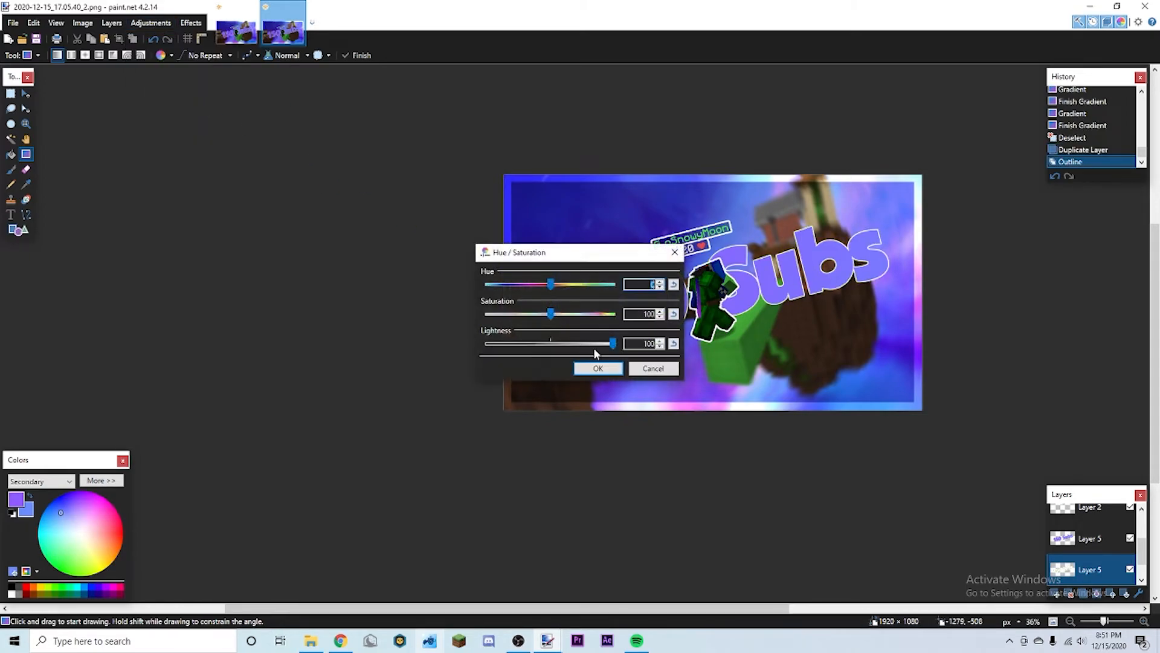
{"action": "left_click_drag", "start_coordinate": [612, 343], "coordinate": [371, 324]}
{"action": "left_click_drag", "start_coordinate": [562, 252], "coordinate": [252, 192]}
{"action": "left_click_drag", "start_coordinate": [243, 283], "coordinate": [4, 213]}
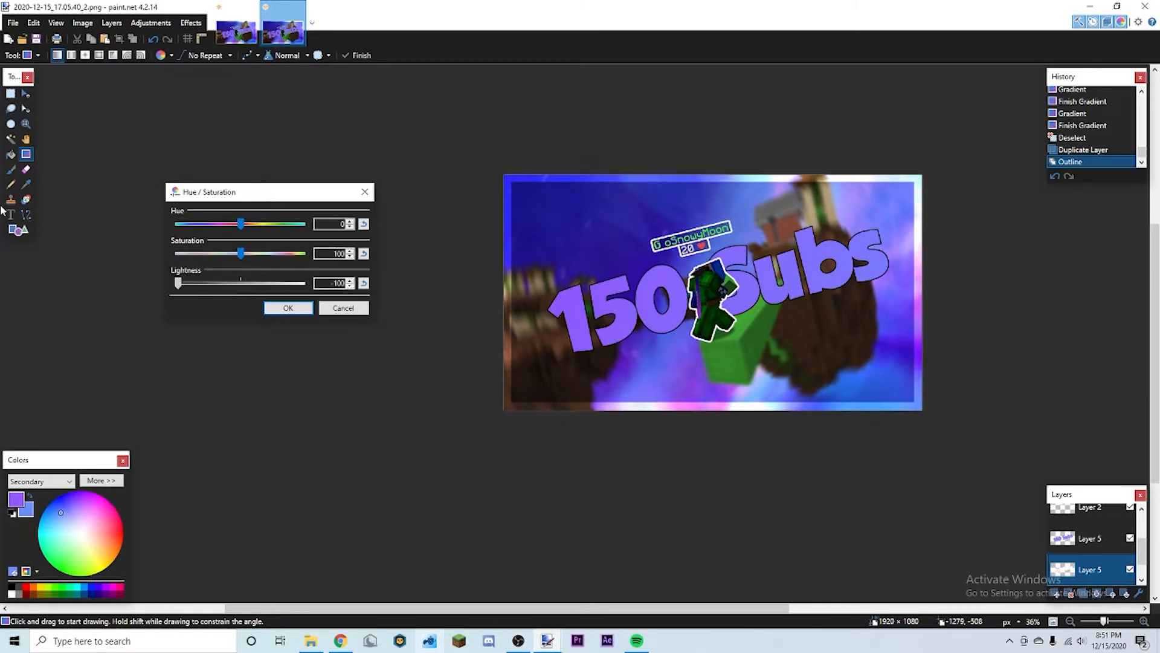
{"action": "left_click", "coordinate": [288, 307]}
{"action": "scroll", "coordinate": [803, 388], "scroll_direction": "down", "scroll_amount": 2}
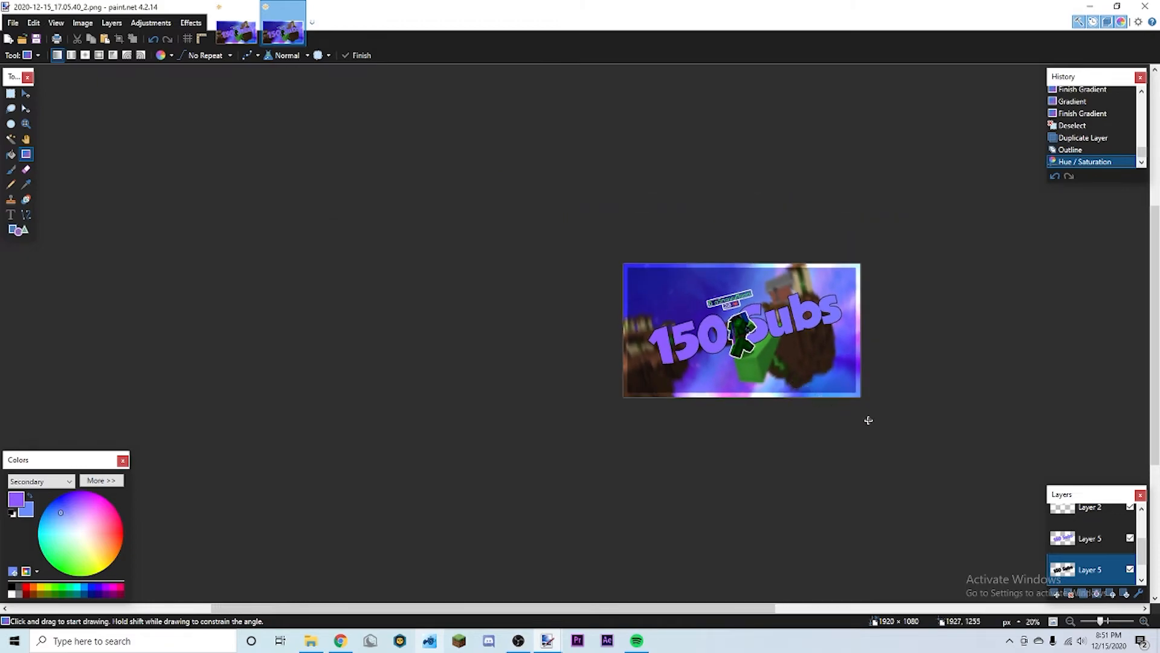
{"action": "scroll", "coordinate": [862, 416], "scroll_direction": "up", "scroll_amount": 3}
Step: Turn the text outline on the lower Layer 5 white with Hue / Saturation
{"action": "left_click", "coordinate": [151, 22]}
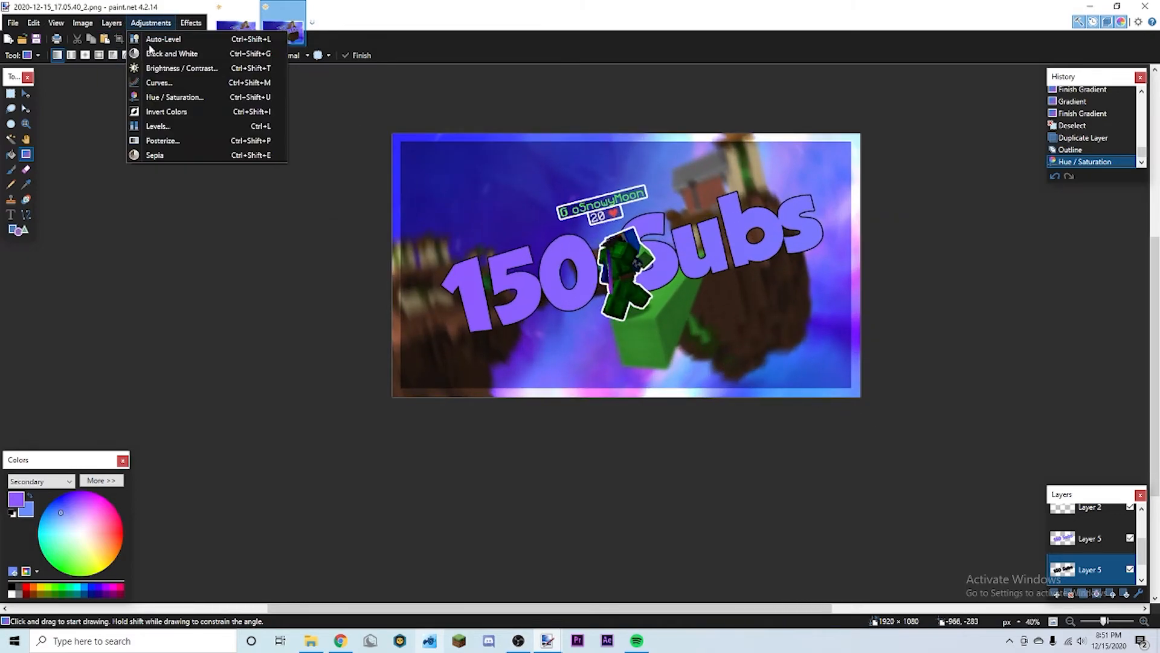
{"action": "left_click", "coordinate": [202, 97]}
{"action": "left_click", "coordinate": [598, 369]}
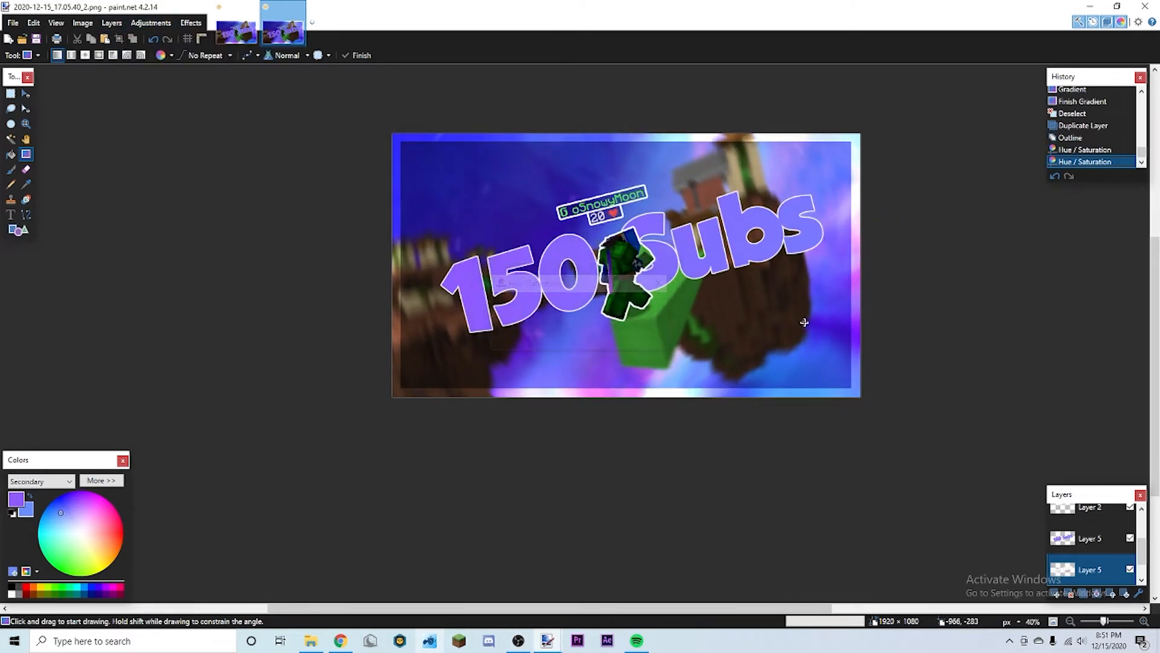
{"action": "scroll", "coordinate": [816, 342], "scroll_direction": "down", "scroll_amount": 2}
{"action": "scroll", "coordinate": [819, 344], "scroll_direction": "up", "scroll_amount": 2}
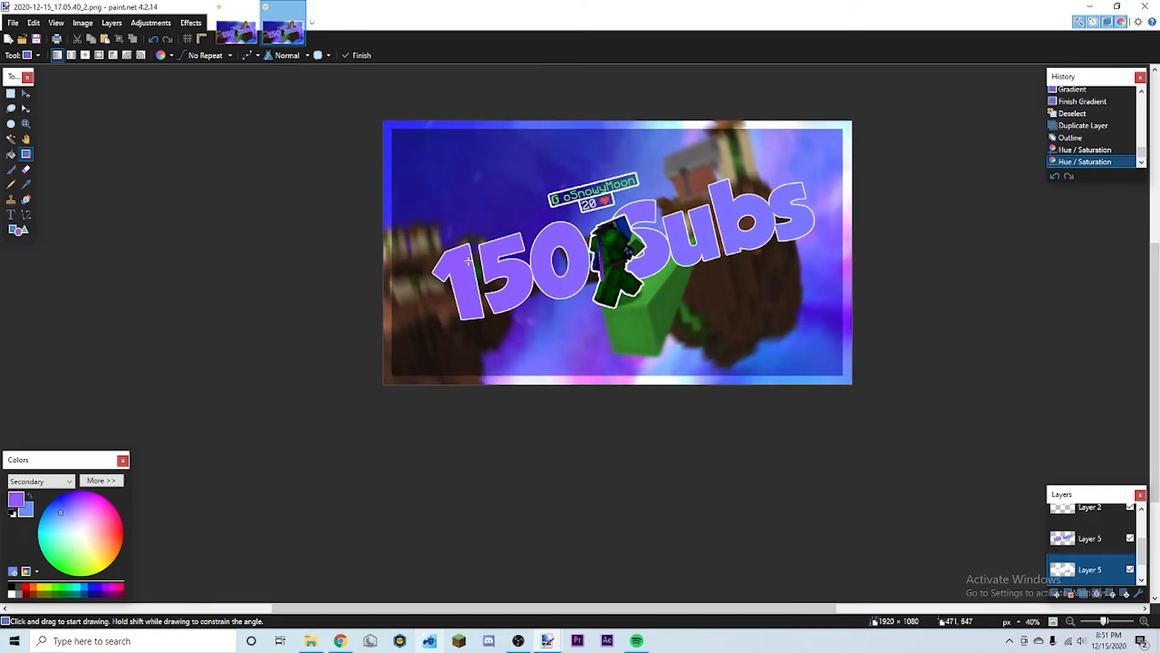
Step: Preview the text outline in black at lightness -100, but apply Hue / Saturation with lightness 100 to keep it white
{"action": "key", "text": "ctrl+shift+u"}
{"action": "left_click_drag", "start_coordinate": [528, 255], "coordinate": [170, 170]}
{"action": "left_click_drag", "start_coordinate": [254, 258], "coordinate": [51, 254]}
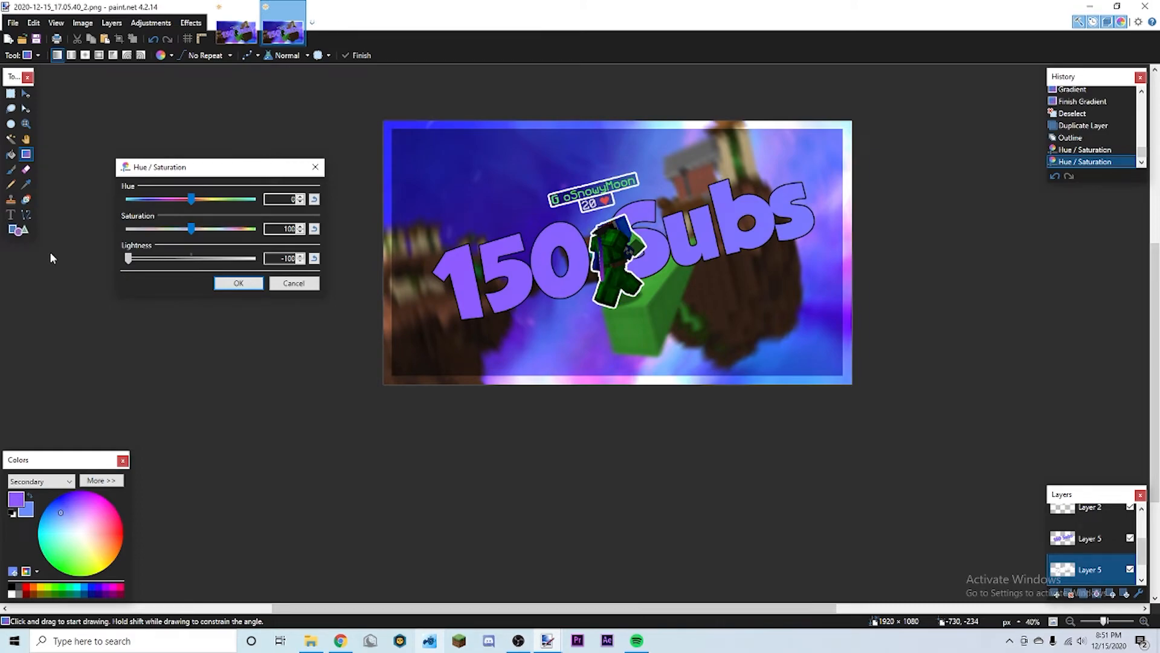
{"action": "left_click_drag", "start_coordinate": [52, 252], "coordinate": [430, 214]}
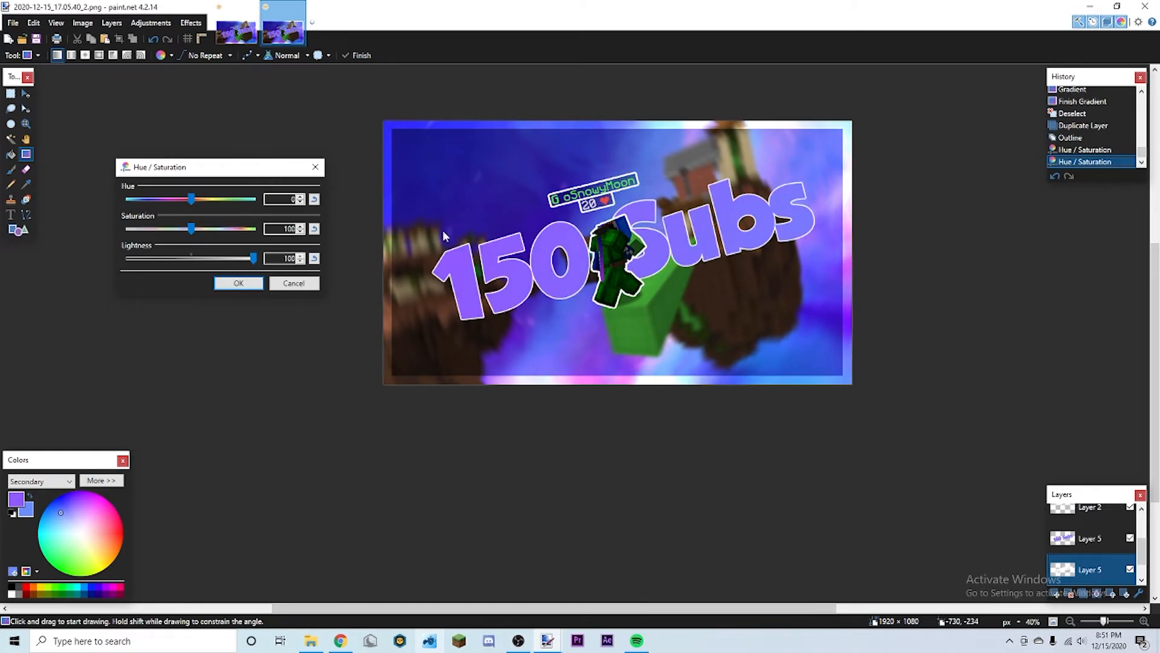
{"action": "left_click", "coordinate": [241, 283]}
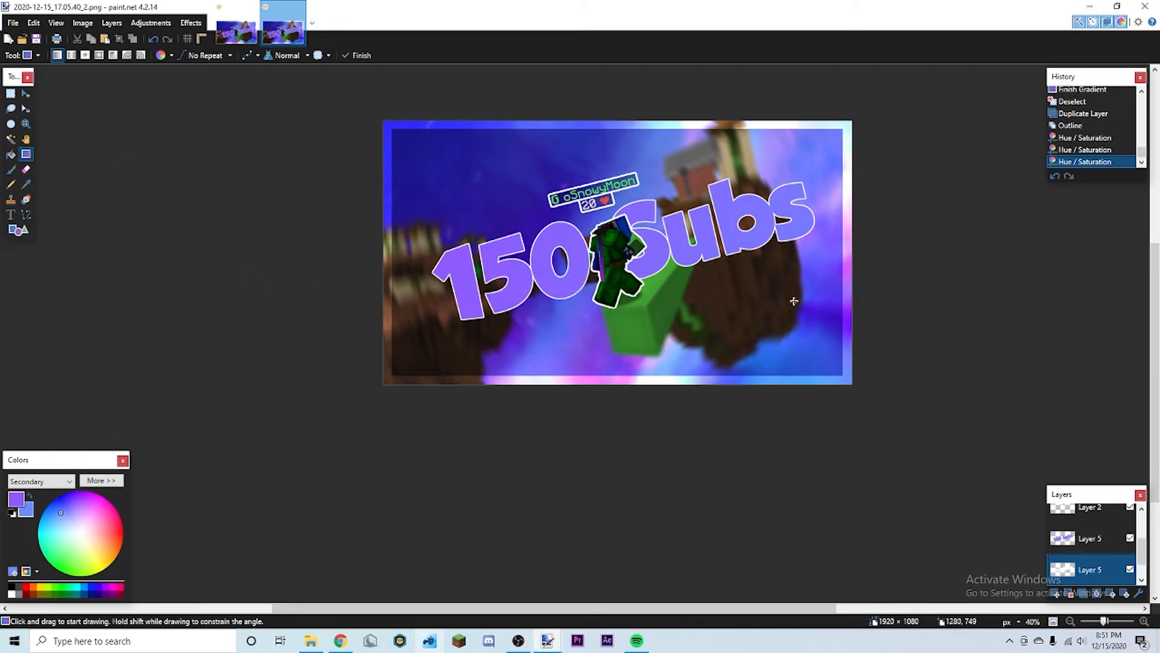
{"action": "scroll", "coordinate": [673, 308], "scroll_direction": "down", "scroll_amount": 1}
{"action": "scroll", "coordinate": [673, 307], "scroll_direction": "down", "scroll_amount": 1}
{"action": "scroll", "coordinate": [673, 306], "scroll_direction": "up", "scroll_amount": 1}
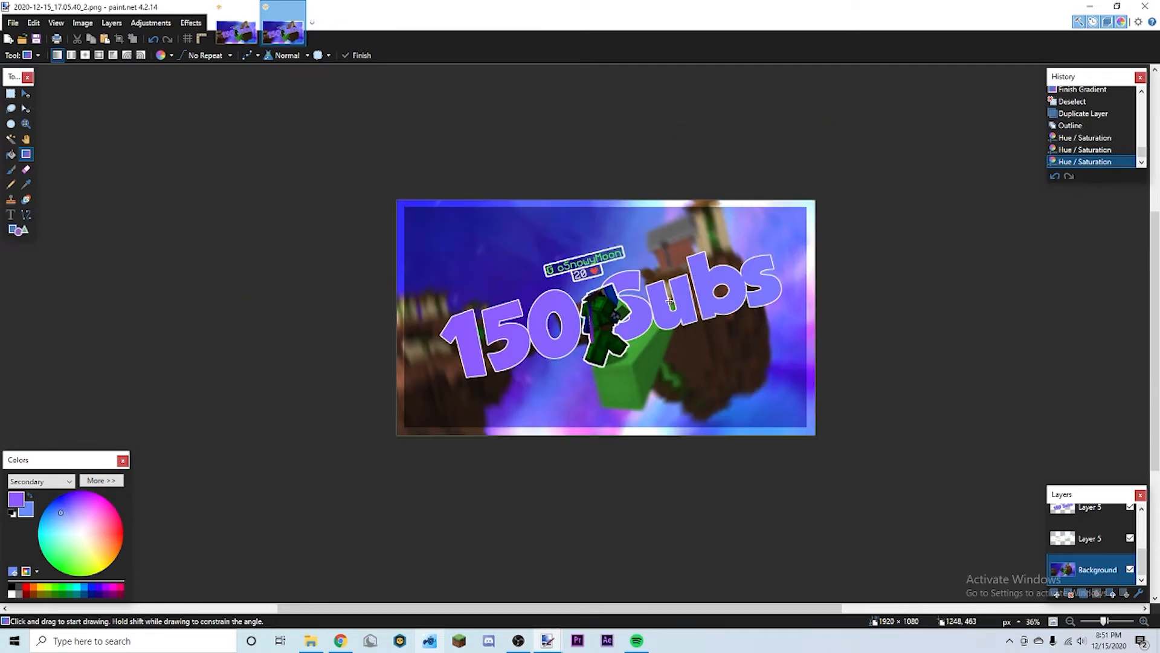
{"action": "scroll", "coordinate": [669, 302], "scroll_direction": "up", "scroll_amount": 1}
{"action": "scroll", "coordinate": [668, 317], "scroll_direction": "down", "scroll_amount": 1}
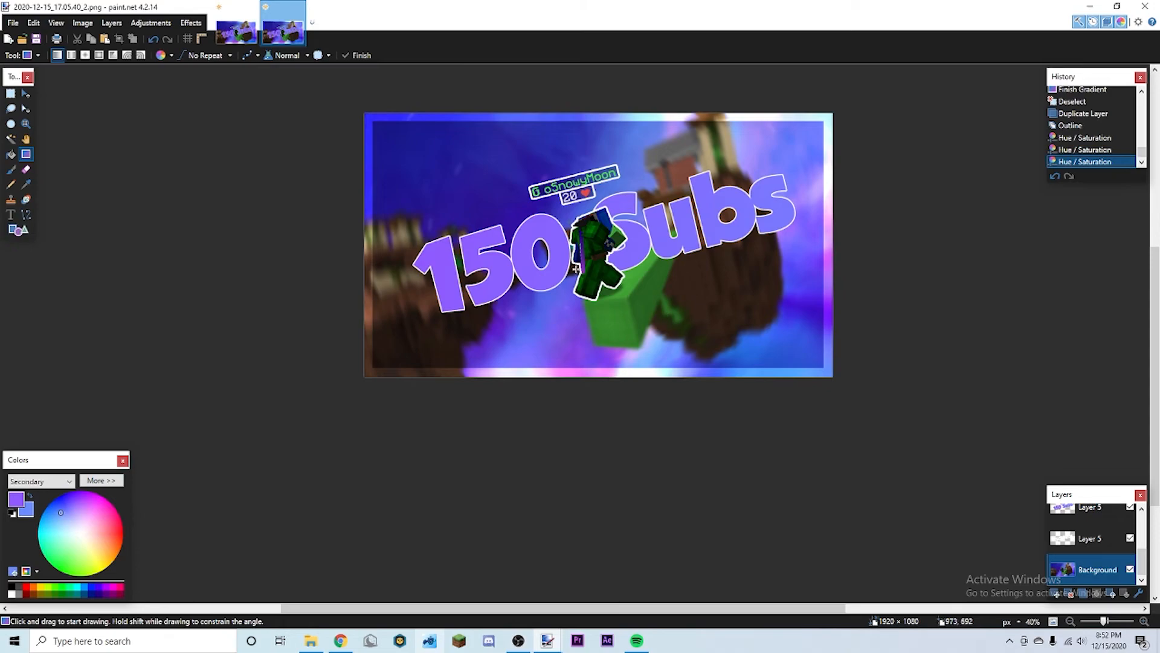
Step: Prepare to save a copy of the thumbnail as a PNG named "150submontage" in the Downloads folder
{"action": "left_click", "coordinate": [13, 22]}
{"action": "left_click", "coordinate": [57, 115]}
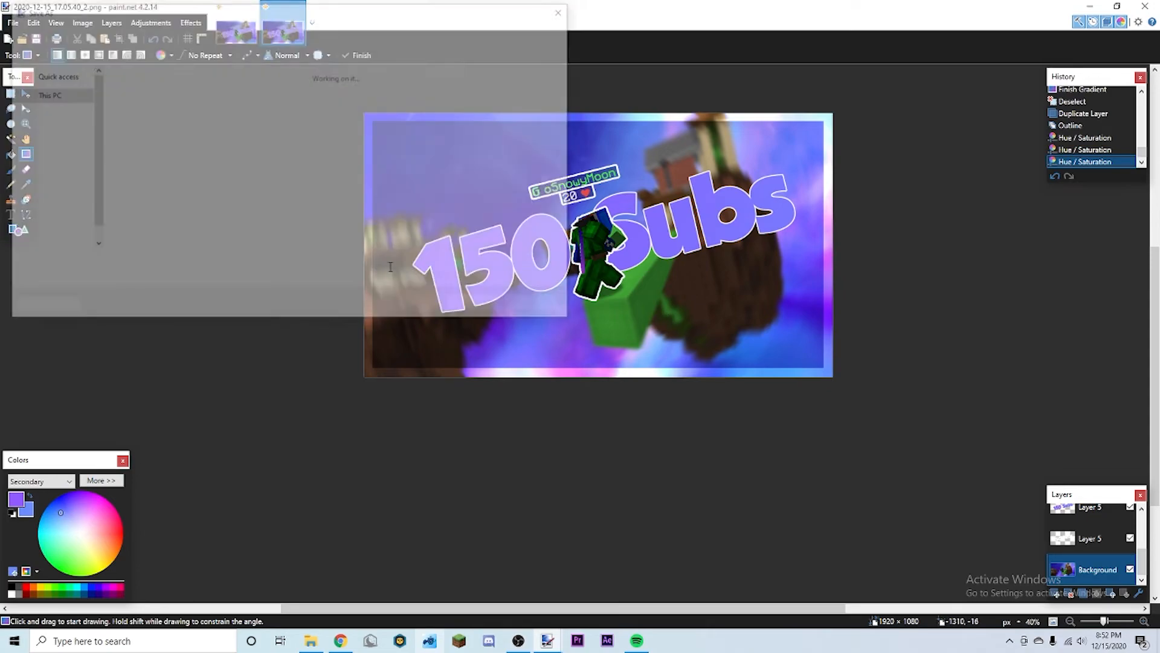
{"action": "left_click", "coordinate": [199, 280]}
{"action": "left_click", "coordinate": [106, 301]}
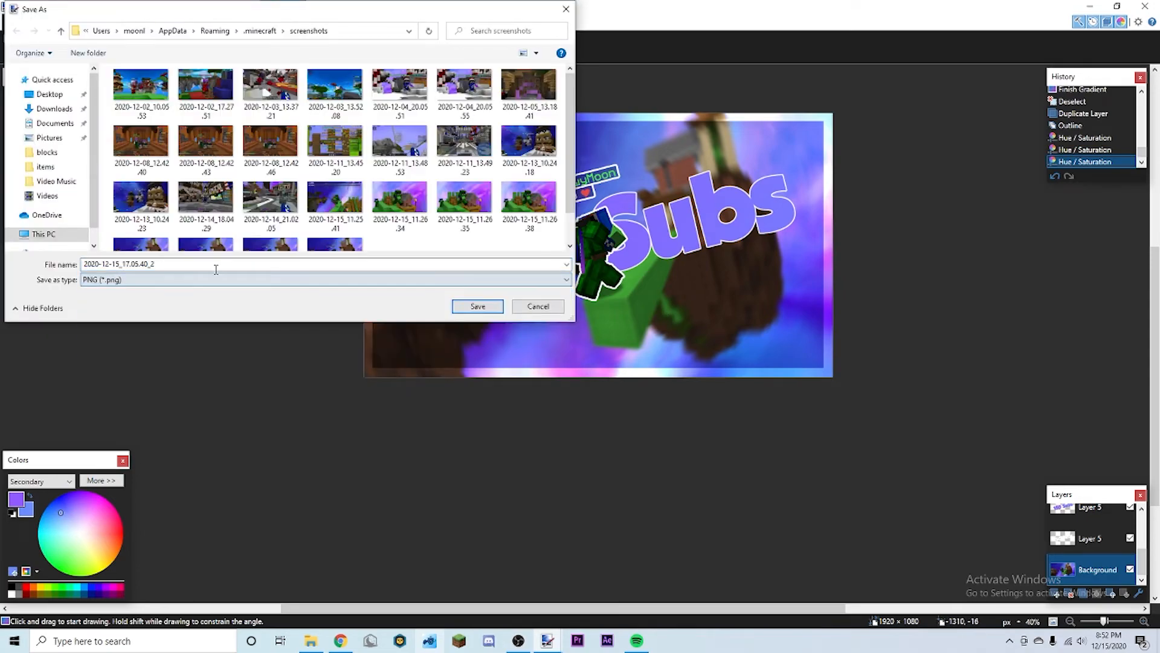
{"action": "scroll", "coordinate": [399, 224], "scroll_direction": "down", "scroll_amount": 1}
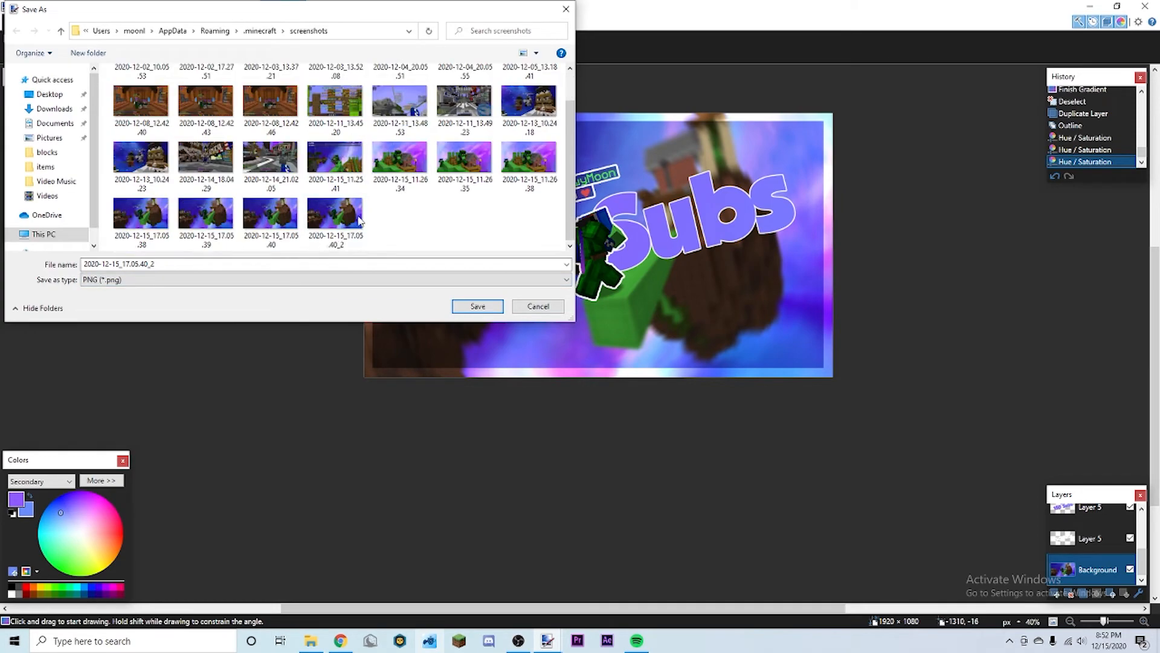
{"action": "left_click", "coordinate": [53, 109]}
{"action": "double_click", "coordinate": [149, 264]}
{"action": "type", "text": "150"}
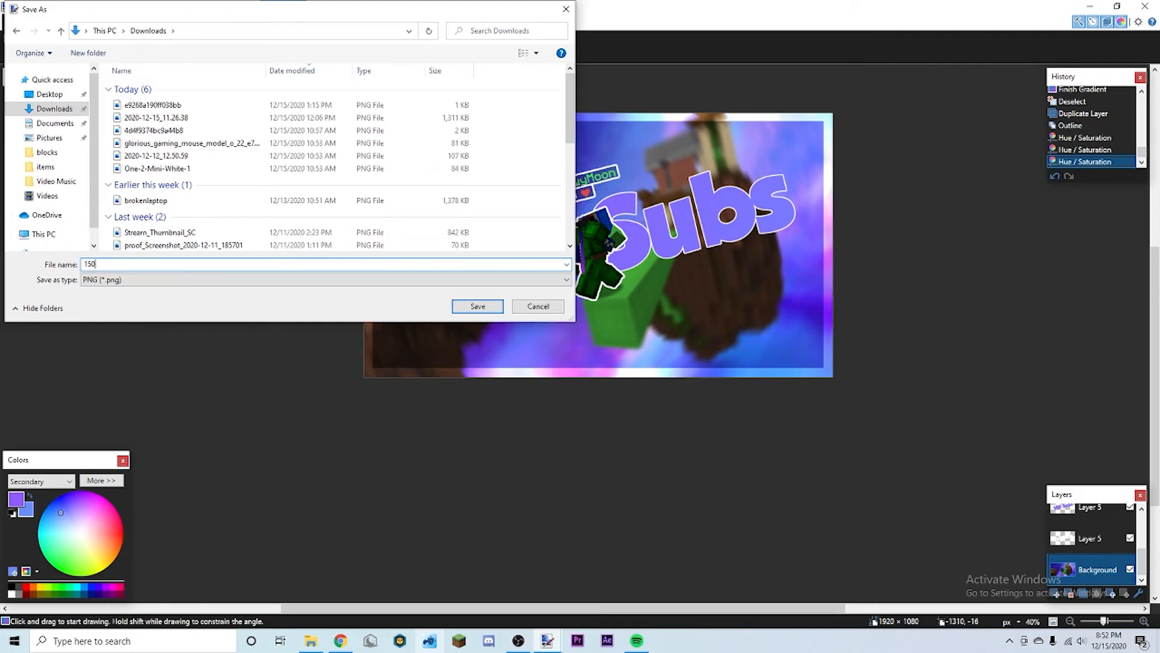
{"action": "type", "text": "submontage"}
Step: Save the PNG with auto-detected bit depth and flatten the image into a single layer
{"action": "left_click", "coordinate": [477, 307]}
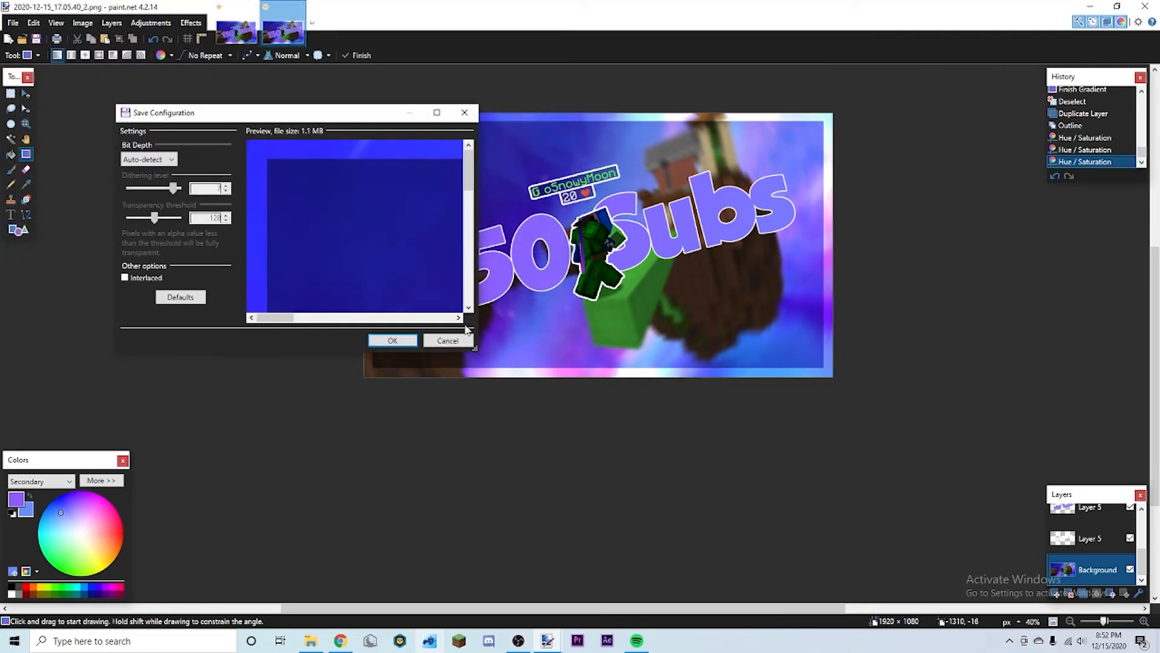
{"action": "left_click", "coordinate": [390, 341]}
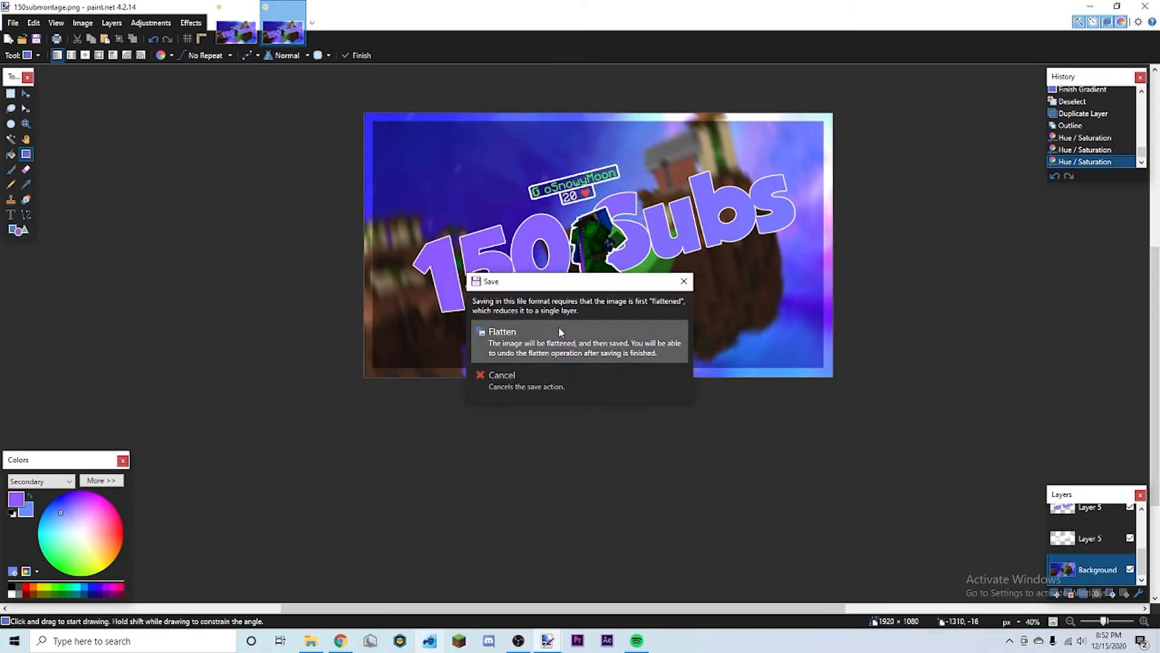
{"action": "key", "text": "Return"}
{"action": "scroll", "coordinate": [790, 396], "scroll_direction": "down", "scroll_amount": 3}
{"action": "scroll", "coordinate": [834, 412], "scroll_direction": "up", "scroll_amount": 1}
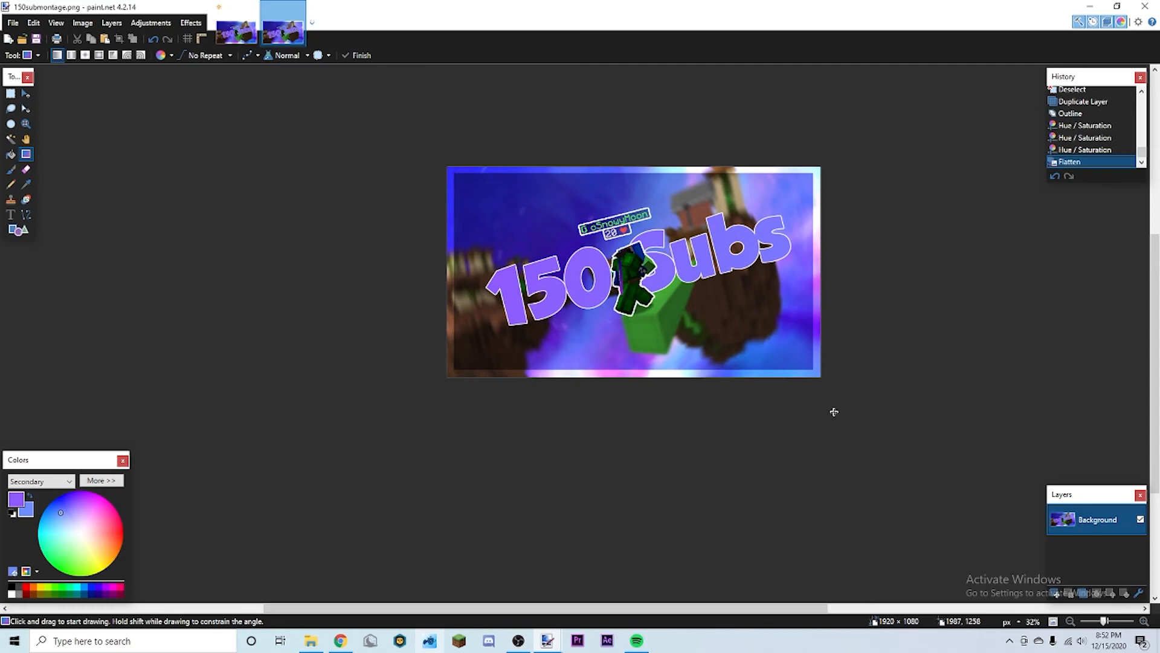